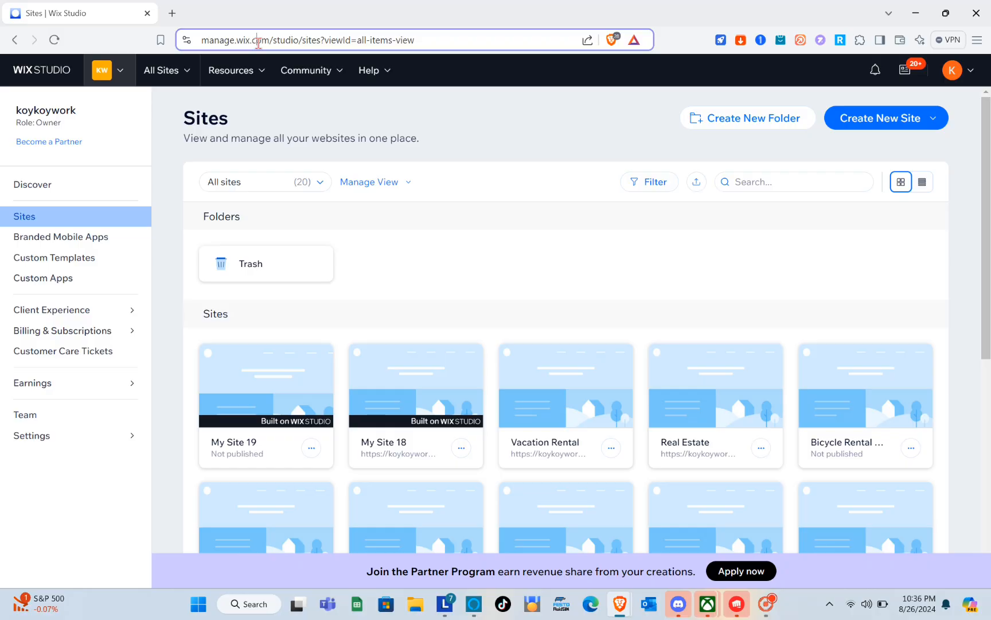
Search the web for WIXSTUDIO and open the official Wix Studio website from the results
left_click(257, 40)
type("wix.com")
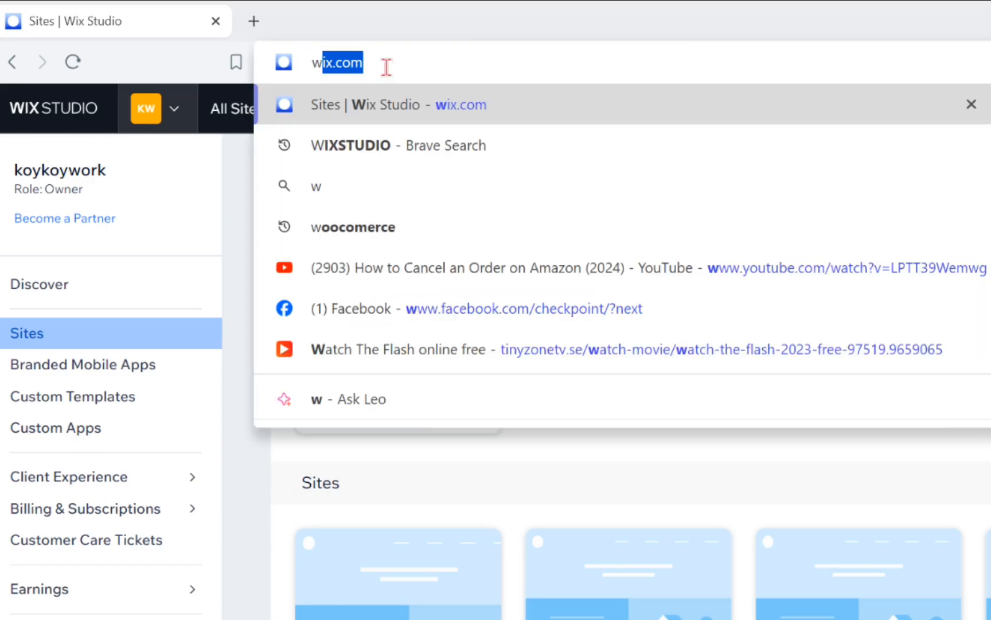
left_click(388, 144)
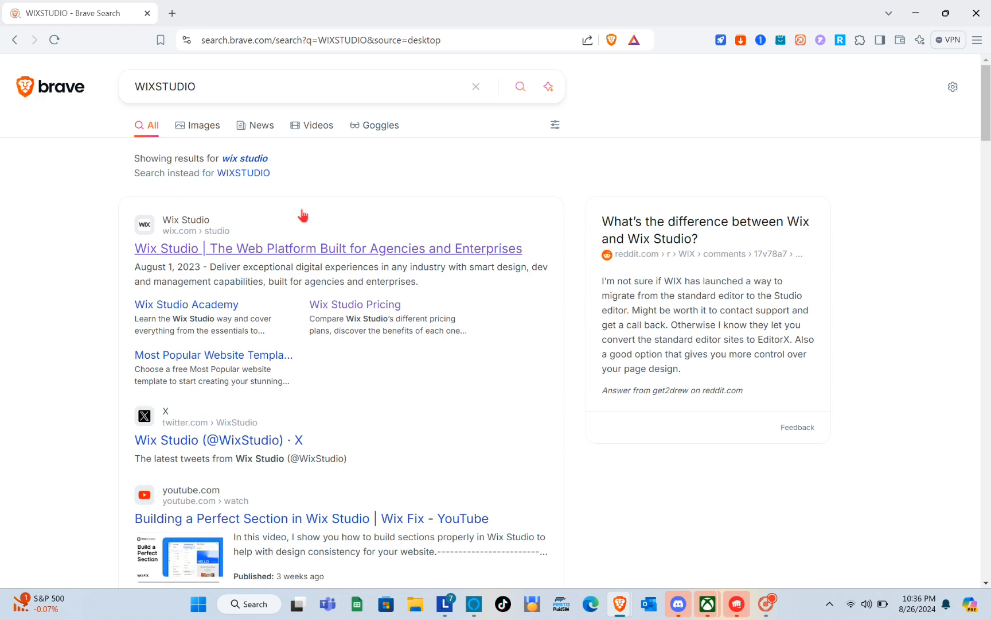
left_click(205, 250)
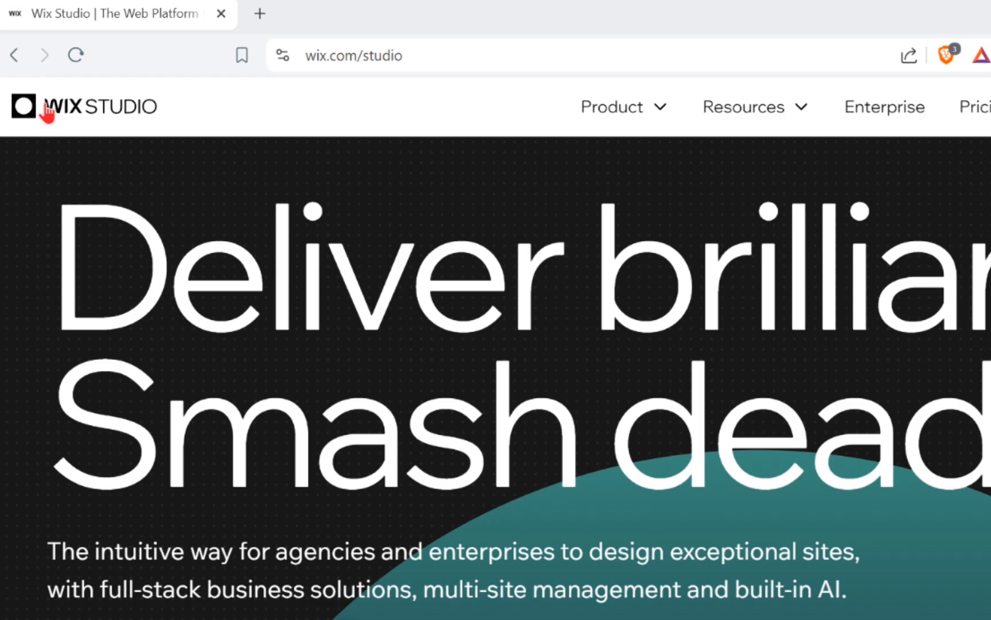
Go to the Sites overview and create a new site from a Studio blank canvas
left_click(47, 109)
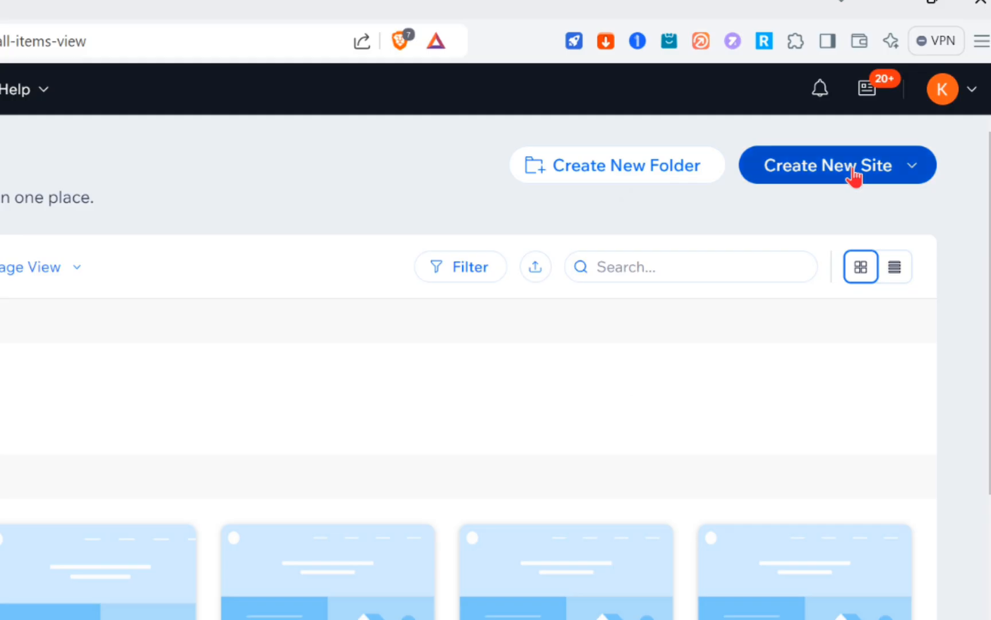
left_click(896, 123)
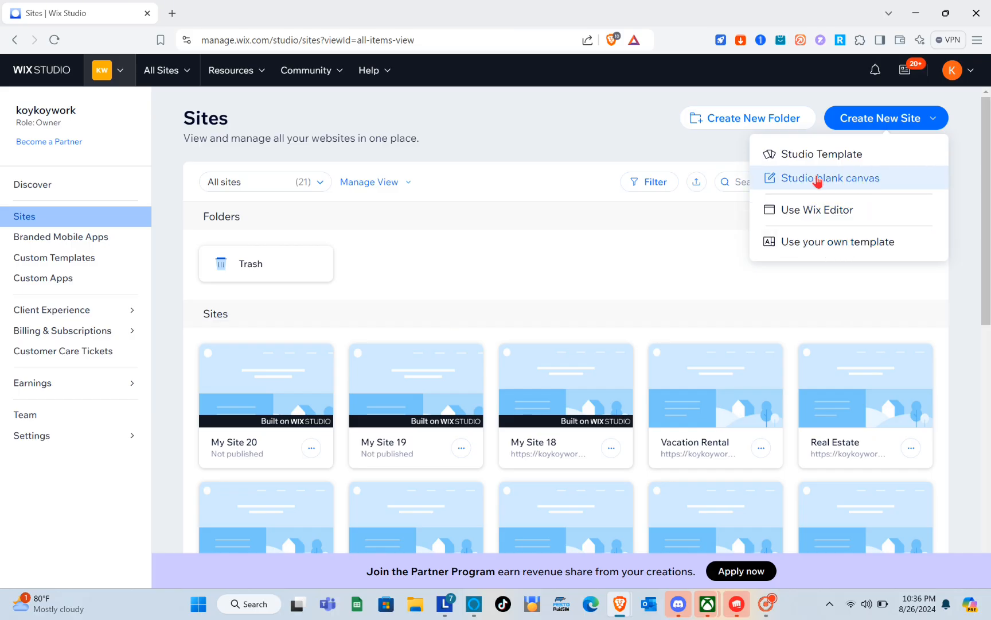
left_click(817, 181)
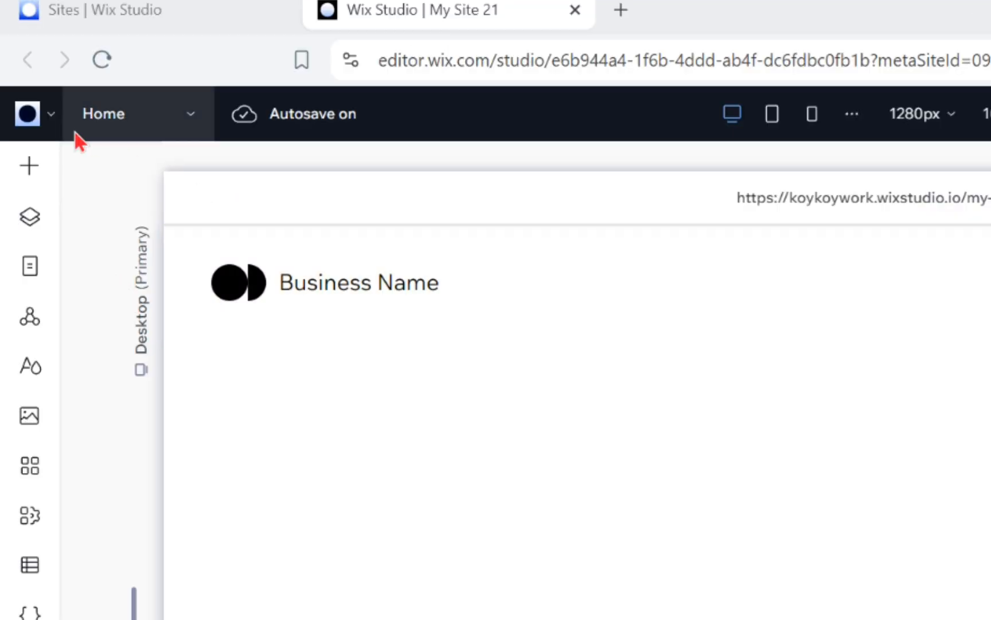
Open the new site's dashboard and go from All Payments to managing its payment methods
left_click(53, 131)
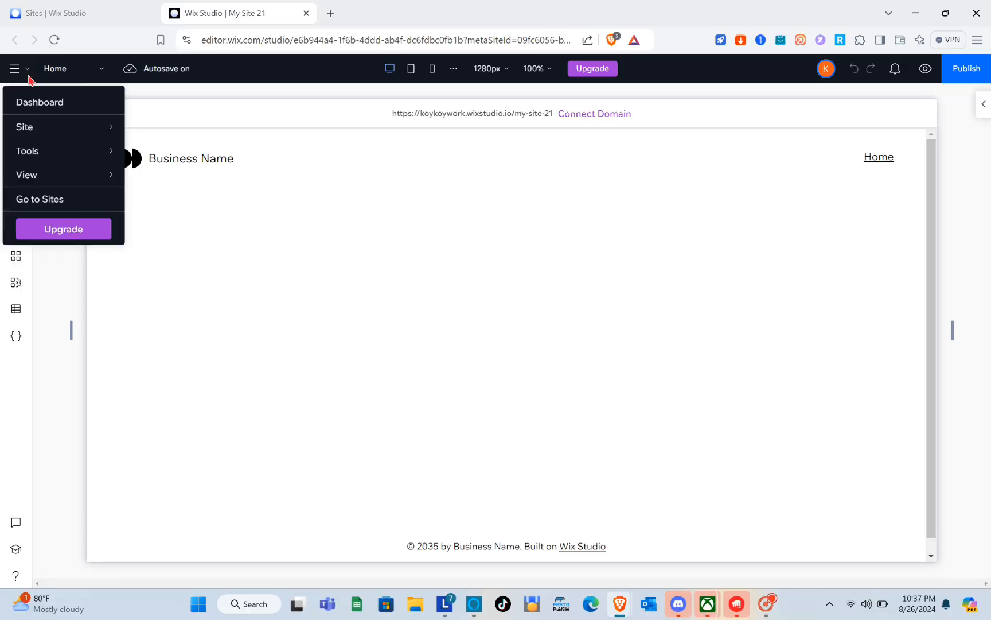
left_click(51, 104)
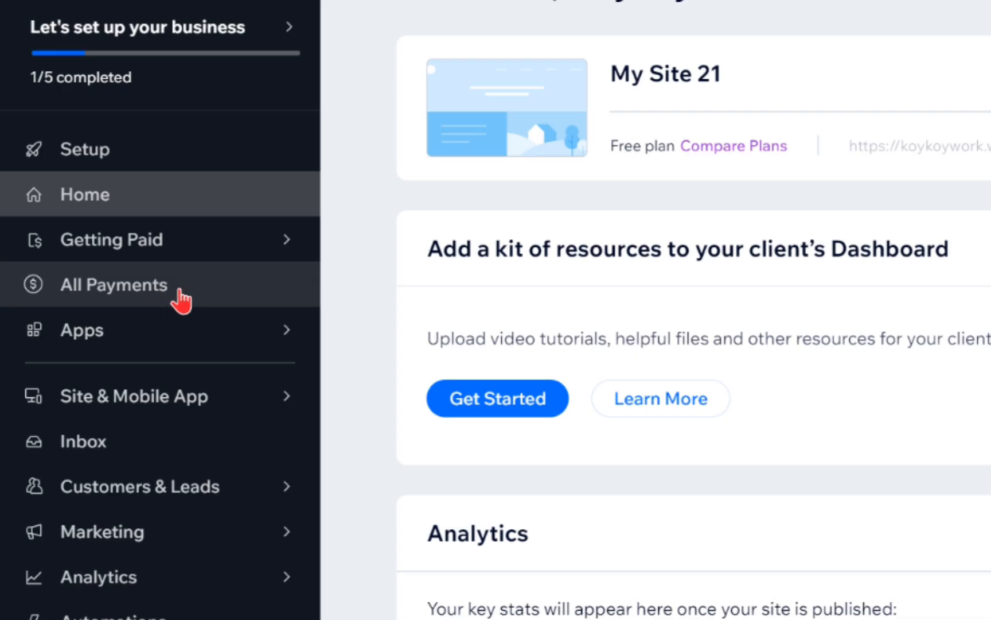
left_click(74, 279)
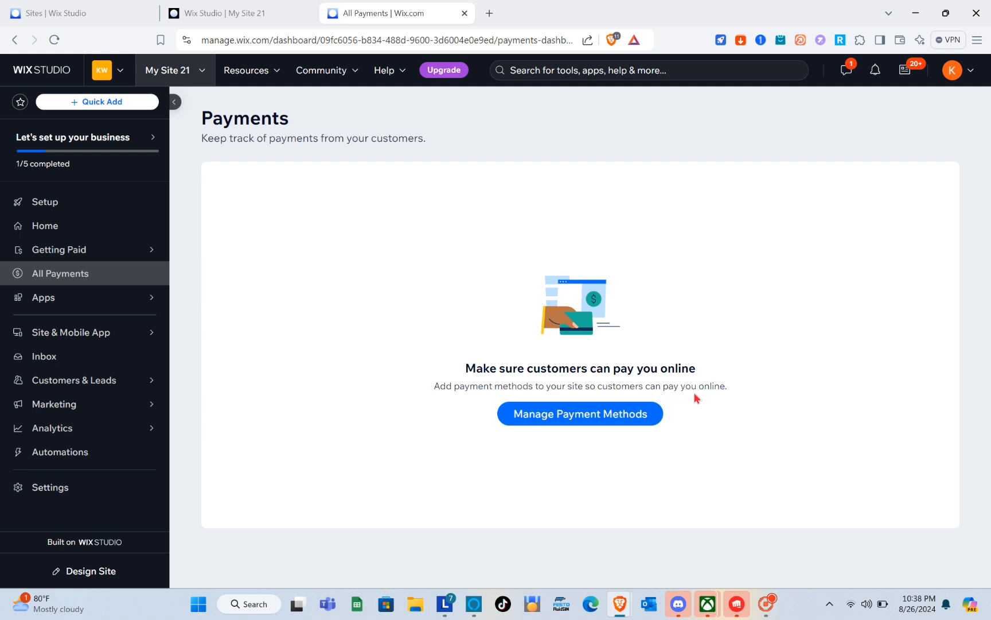
left_click(569, 423)
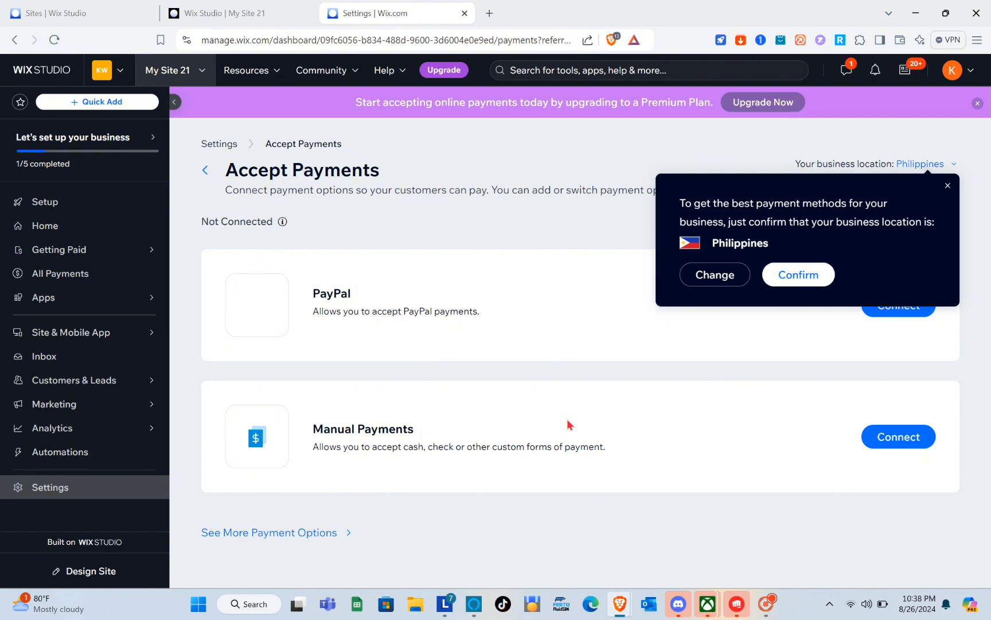
Dismiss the business location prompt and look at the country list without changing the selection
left_click(947, 186)
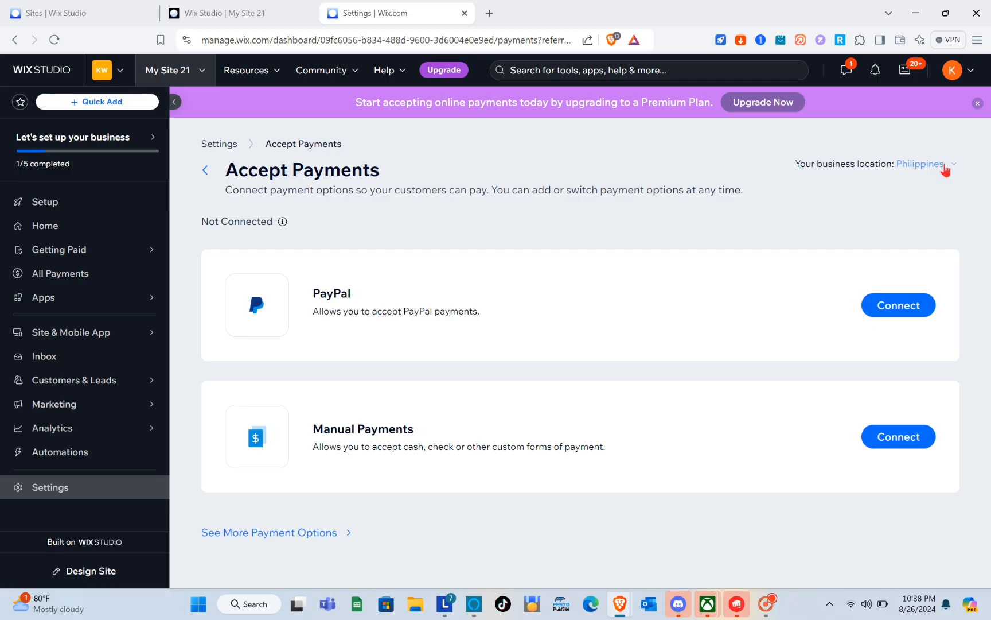
left_click(945, 166)
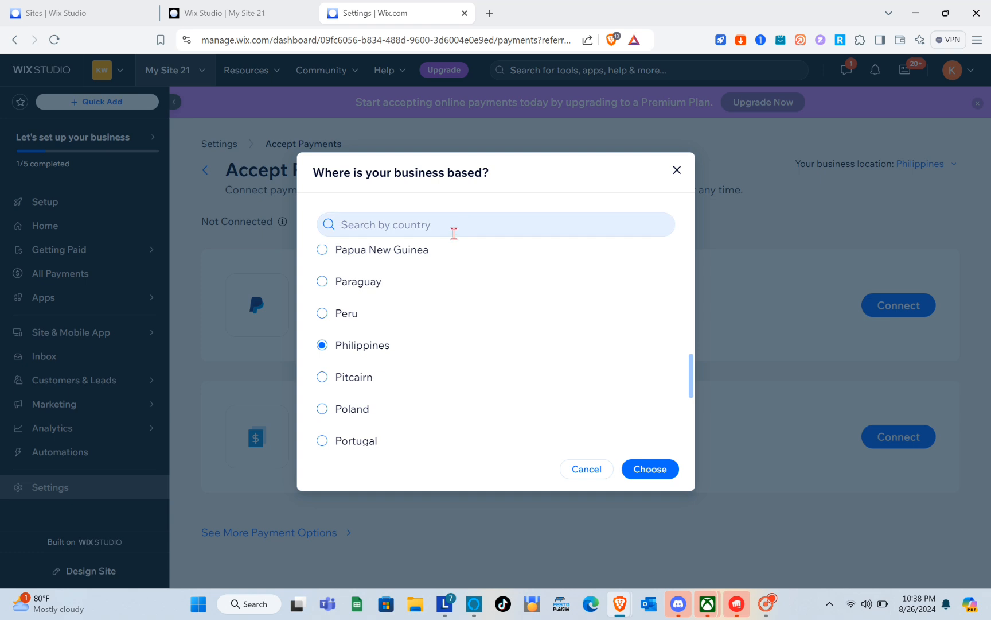
left_click(677, 171)
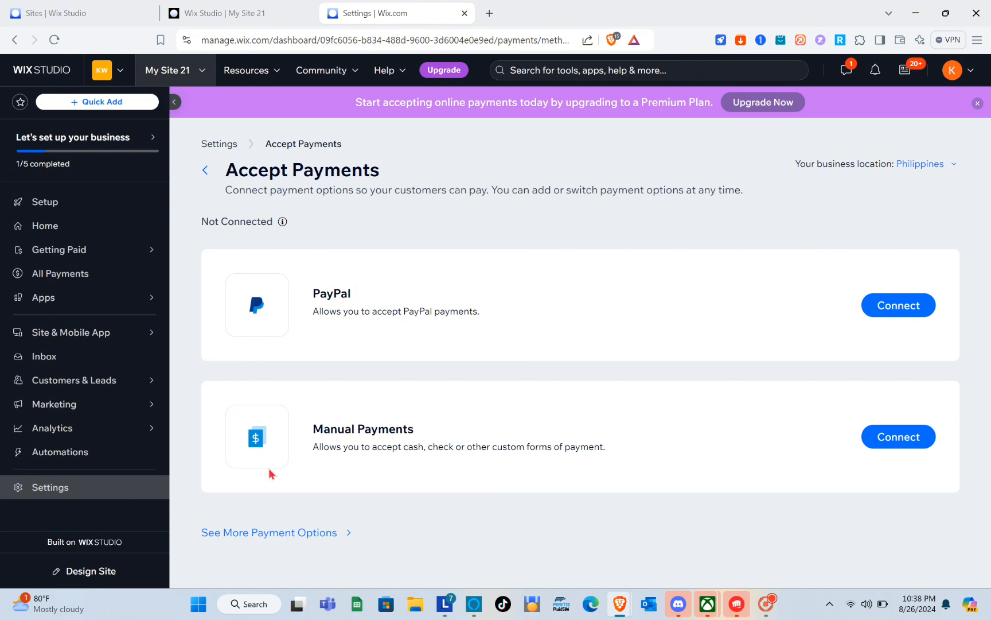
Review the additional payment providers under More Payment Options and return to Accept Payments
left_click(302, 534)
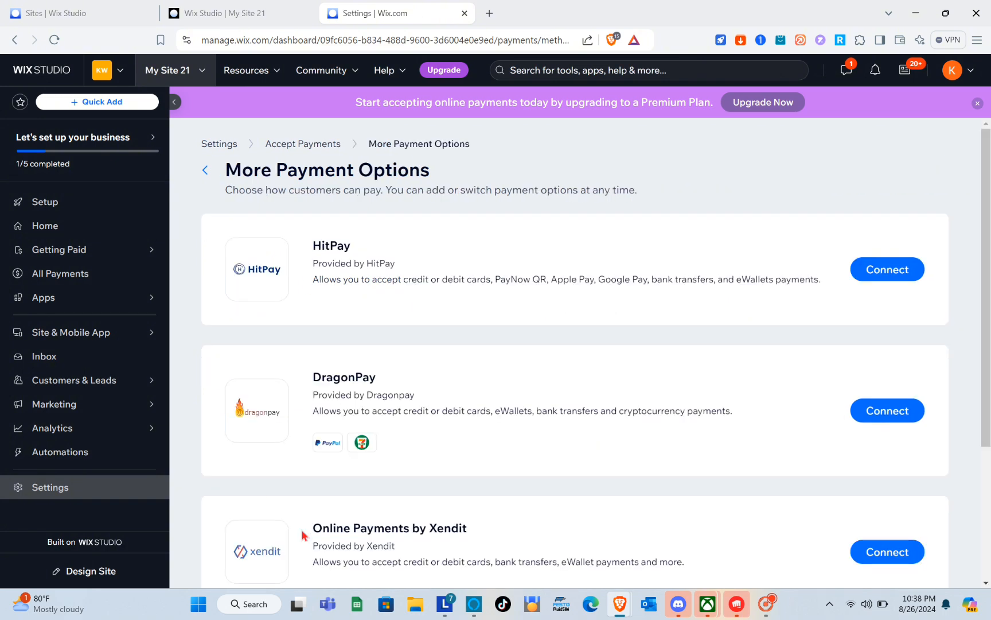
scroll(400, 440, "down", 3)
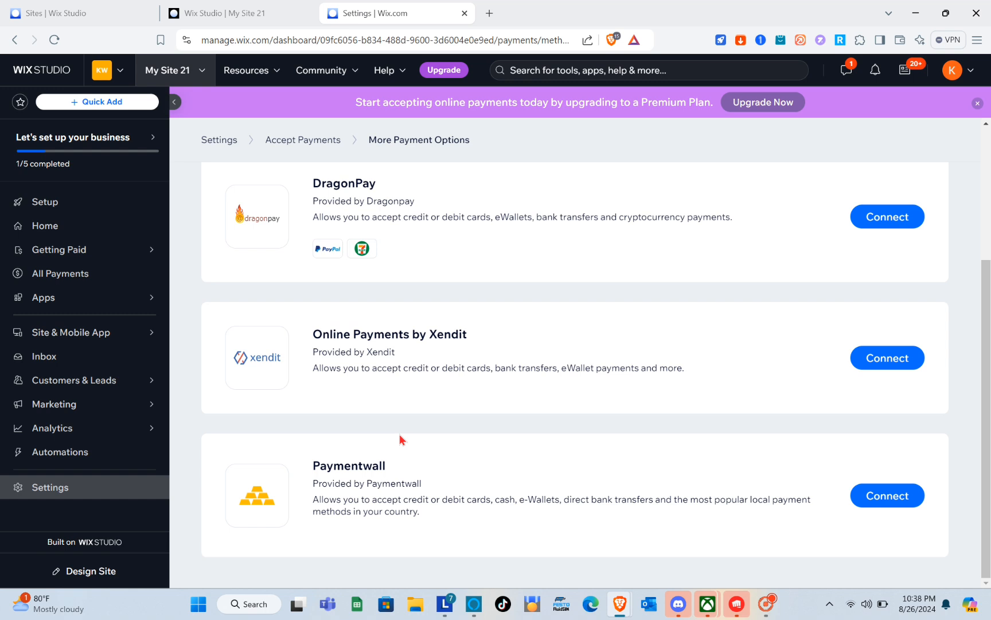
scroll(400, 436, "up", 3)
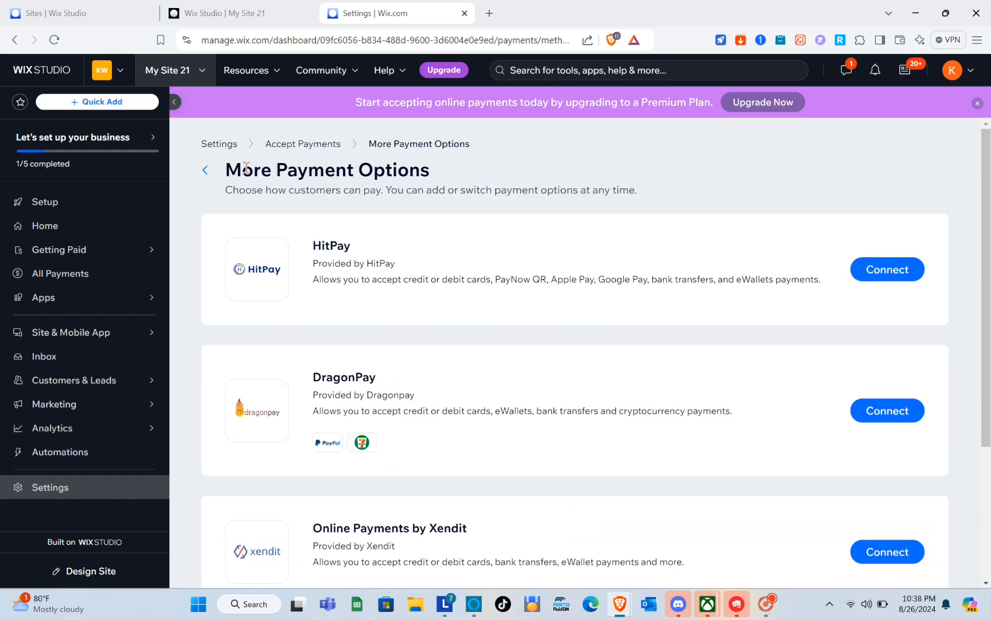
left_click(204, 170)
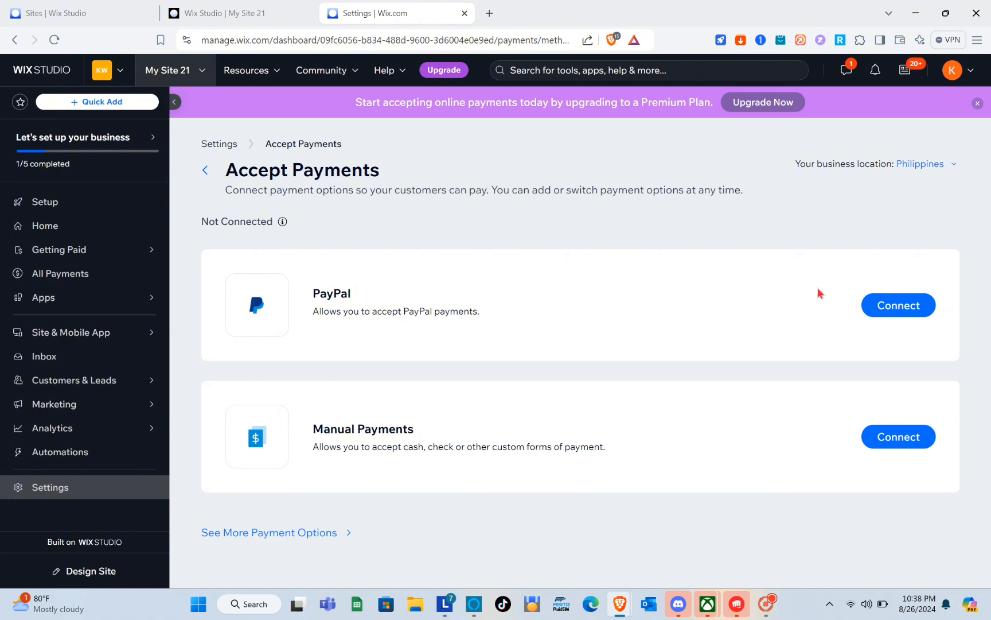
Change the business location to United States
left_click(940, 166)
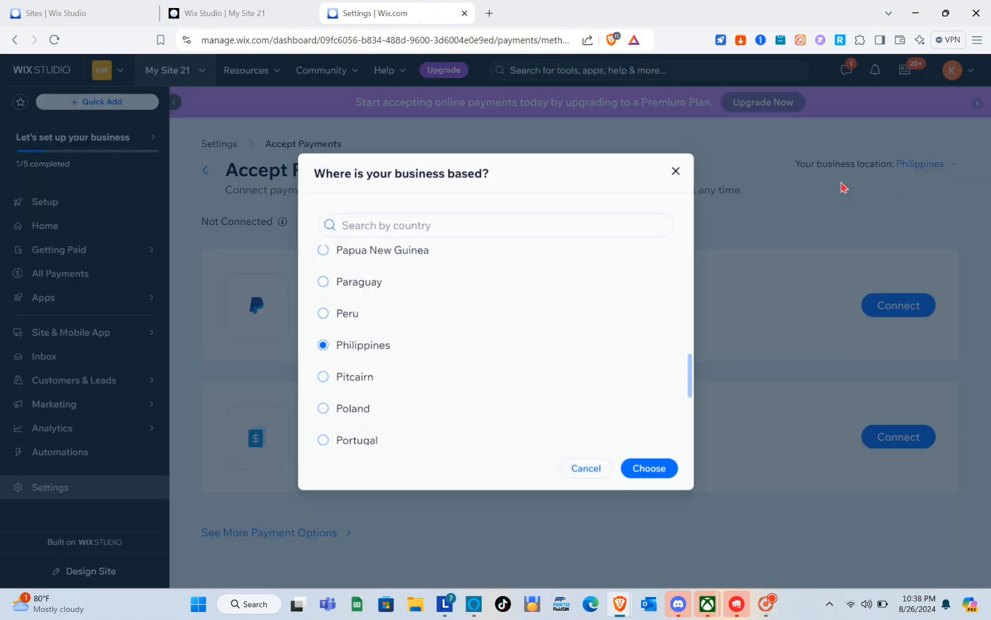
left_click(544, 229)
type("united")
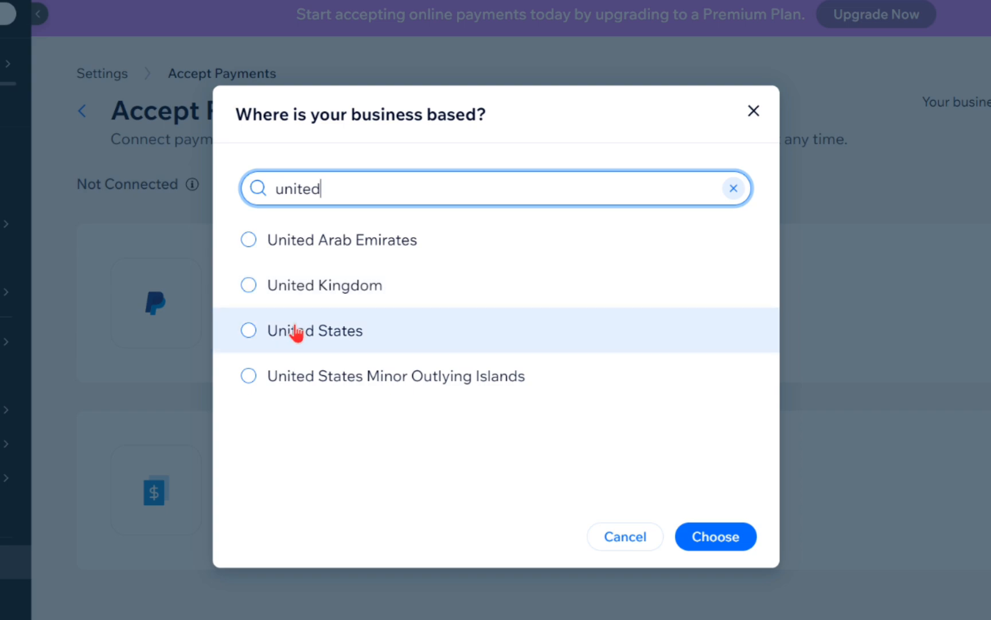
left_click(355, 325)
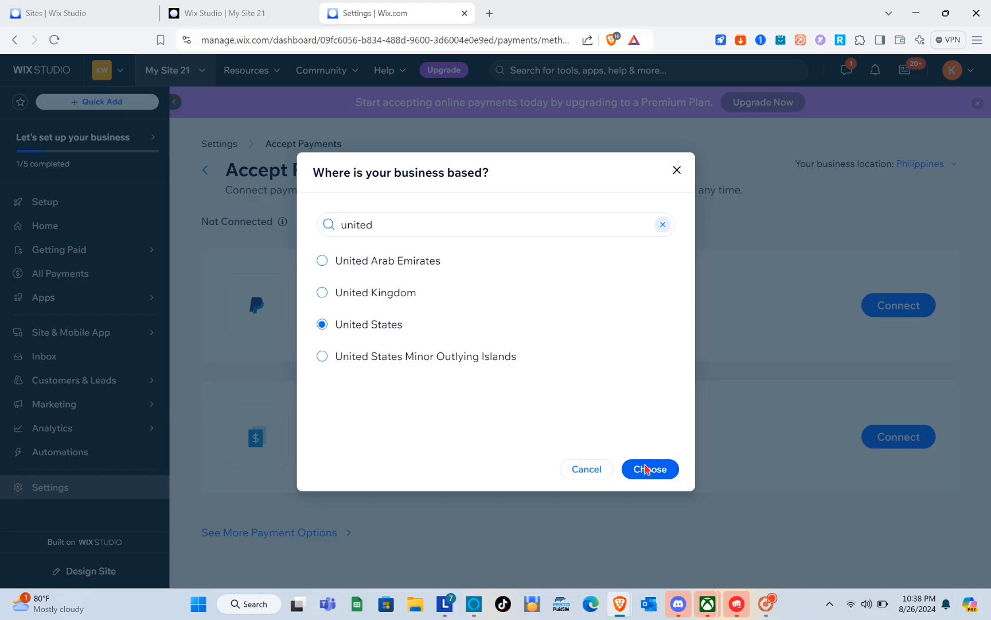
left_click(711, 537)
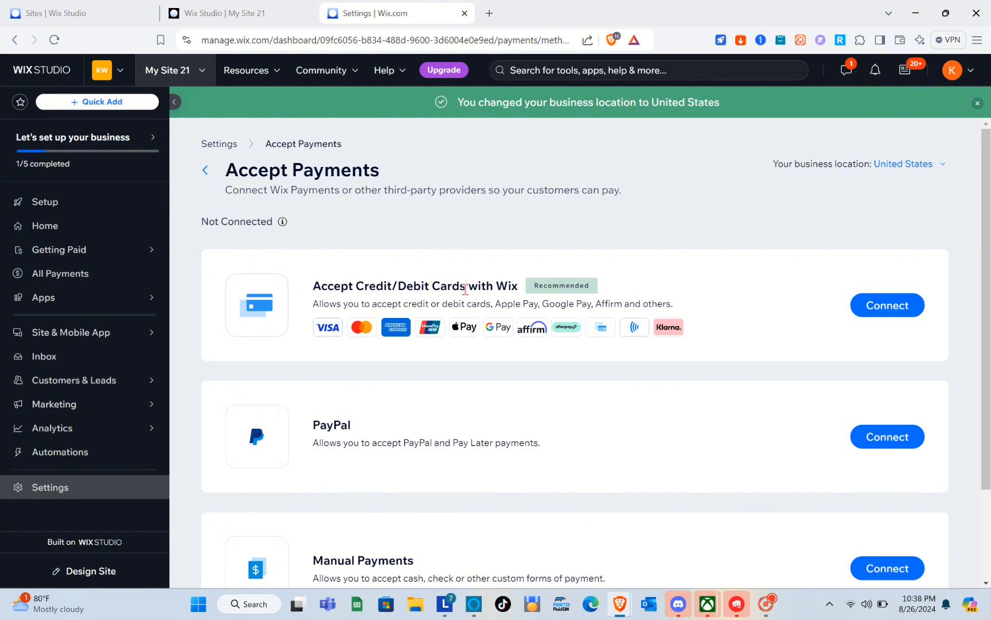
Start connecting credit/debit cards with Wix, declare that no prohibited products or services are sold, and accept the terms
left_click(878, 302)
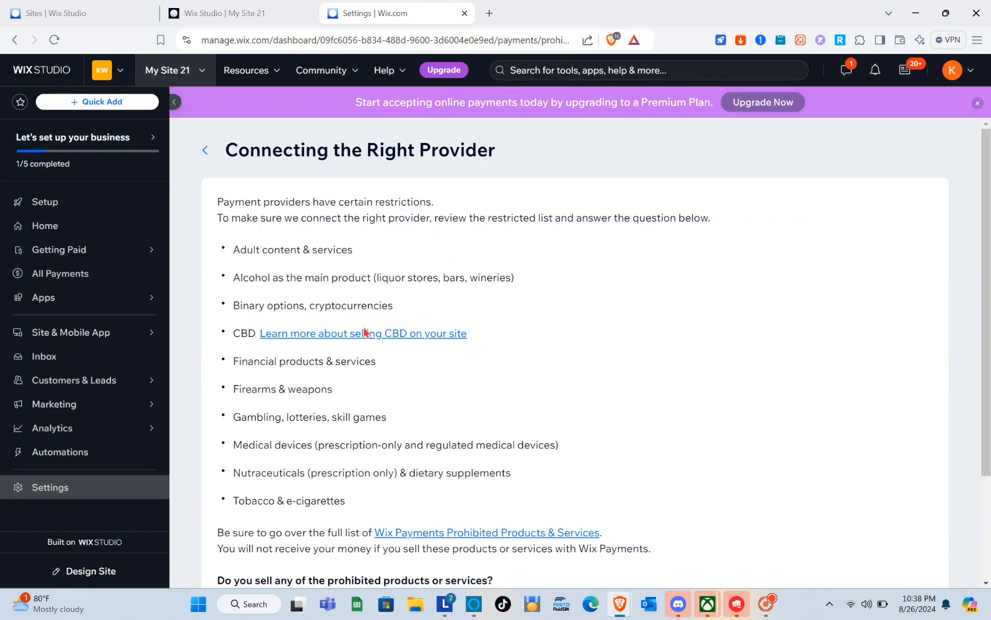
scroll(348, 346, "down", 2)
scroll(349, 345, "up", 2)
scroll(287, 299, "down", 3)
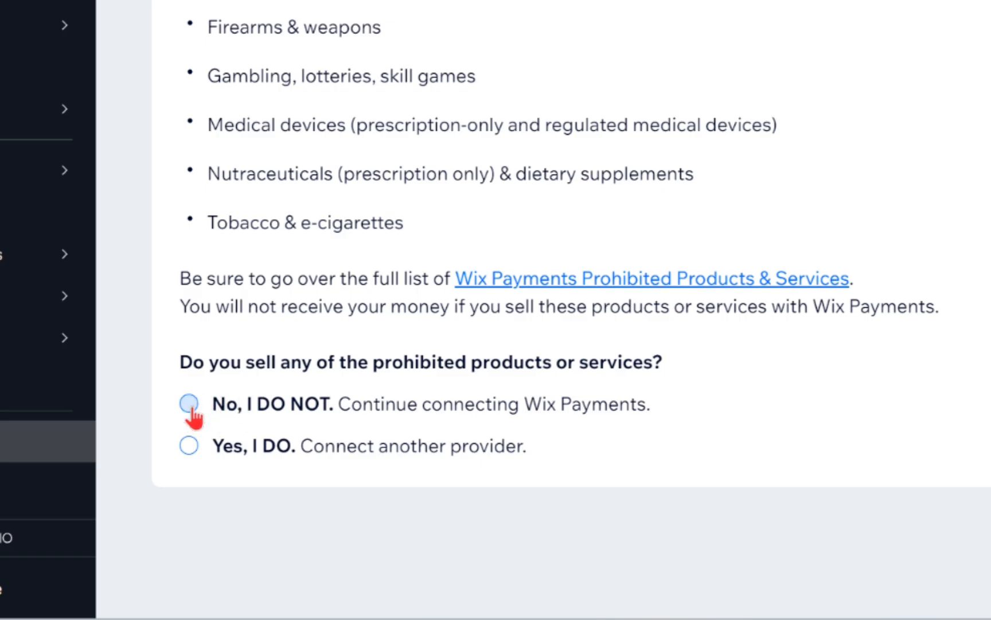
left_click(224, 467)
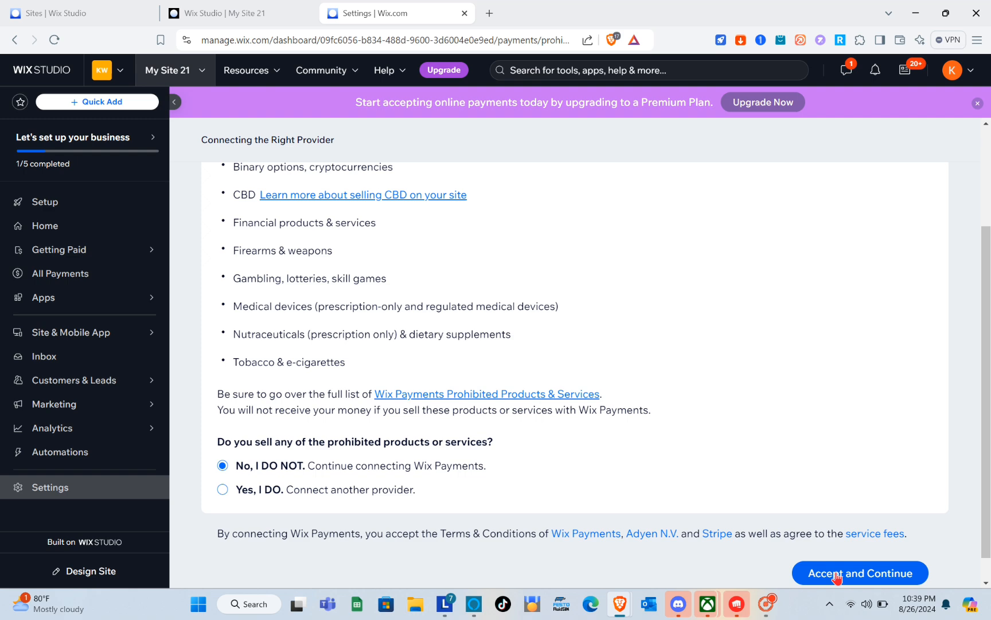
left_click(837, 574)
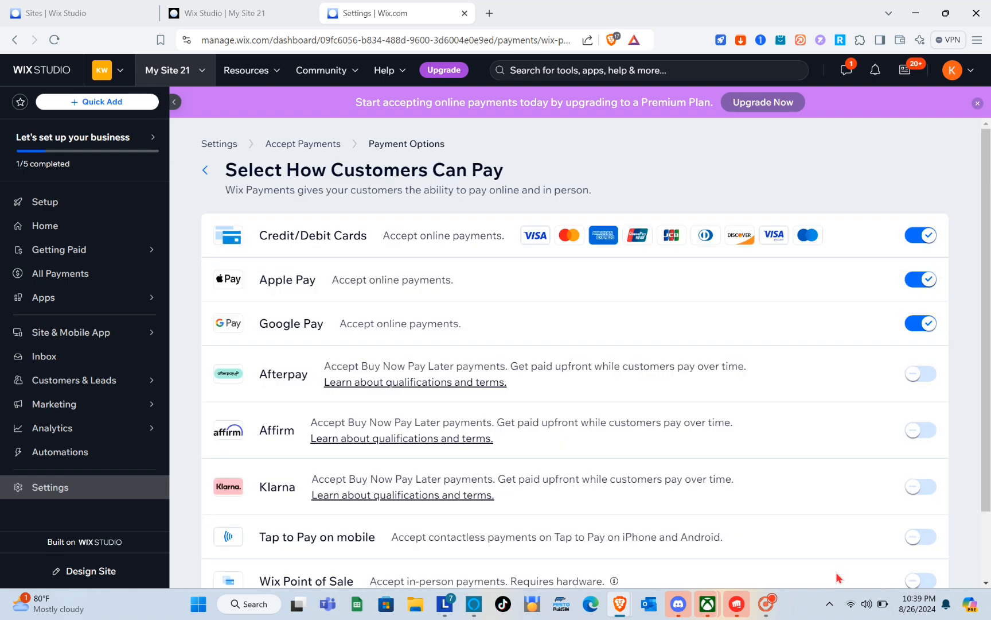
Finish connecting Wix Payments with Credit/Debit Cards, Apple Pay and Google Pay enabled as the customer payment options
scroll(425, 310, "down", 1)
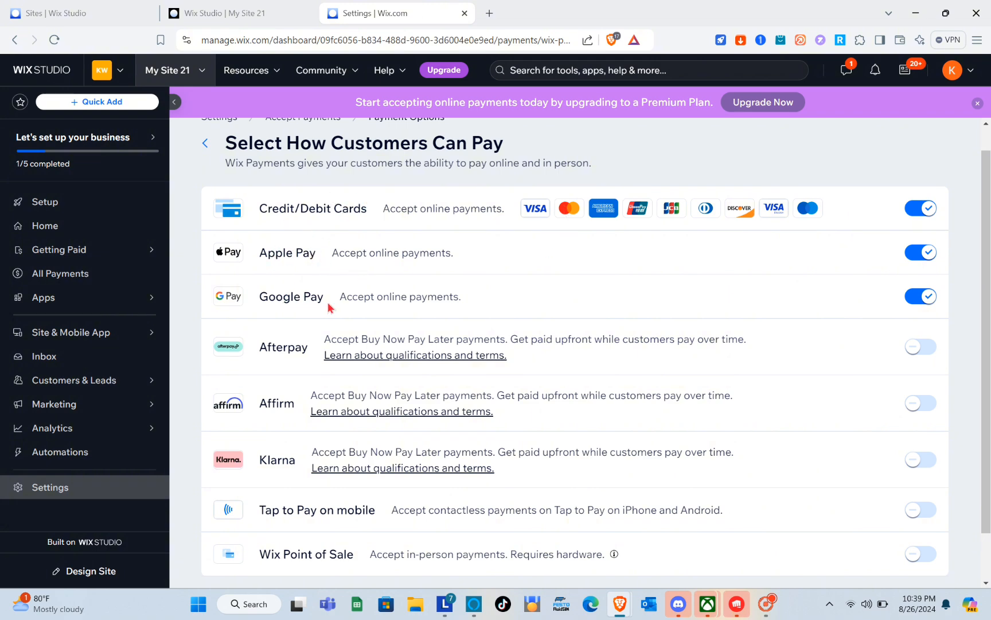
left_click(920, 253)
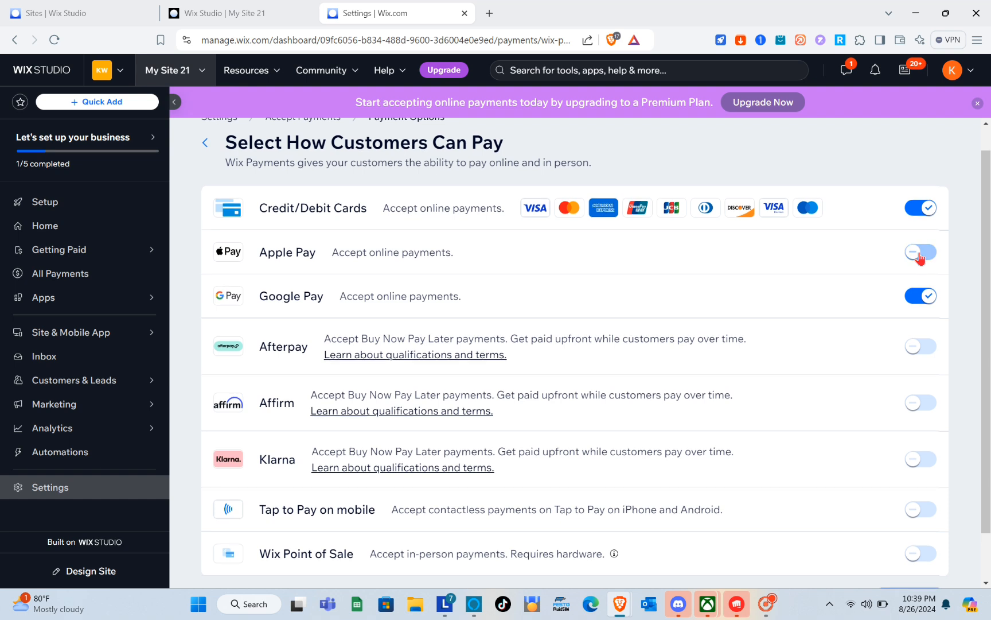
left_click(920, 253)
scroll(911, 401, "down", 2)
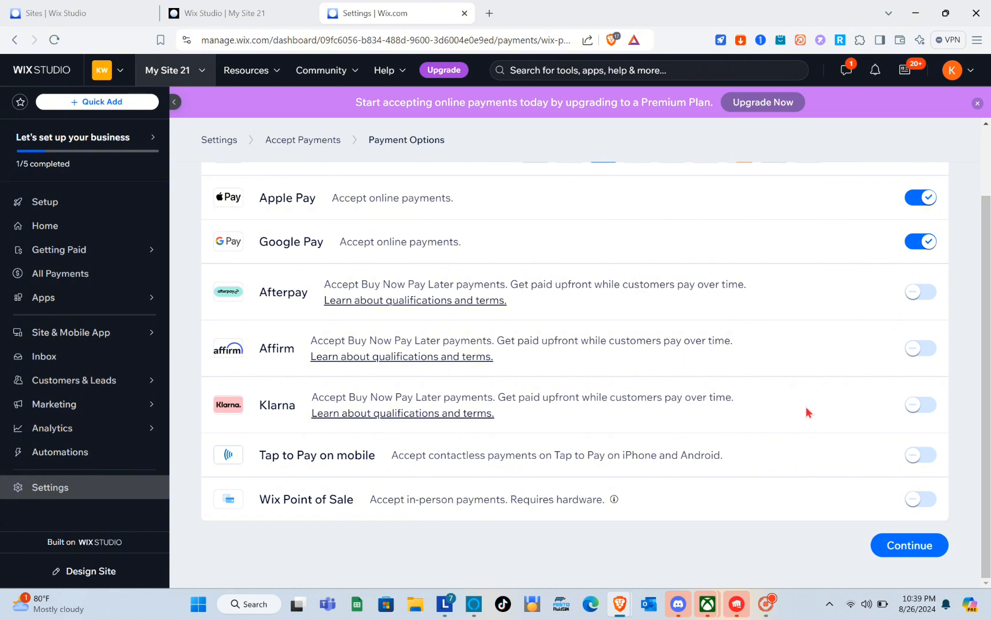
left_click(902, 551)
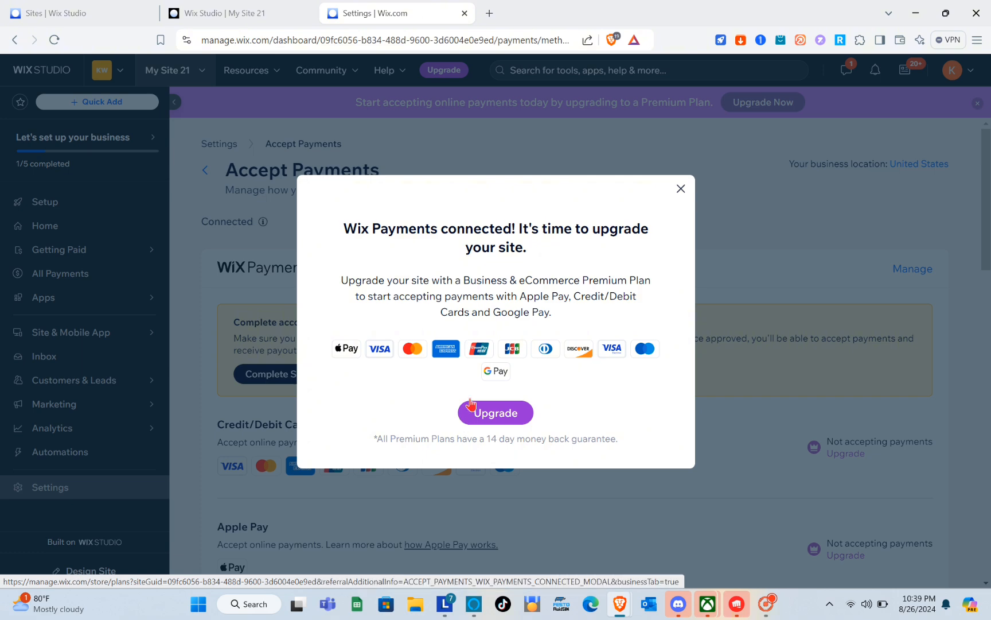
Dismiss the premium upgrade offer and review the status of the connected Wix Payments methods
left_click(681, 189)
scroll(464, 365, "down", 3)
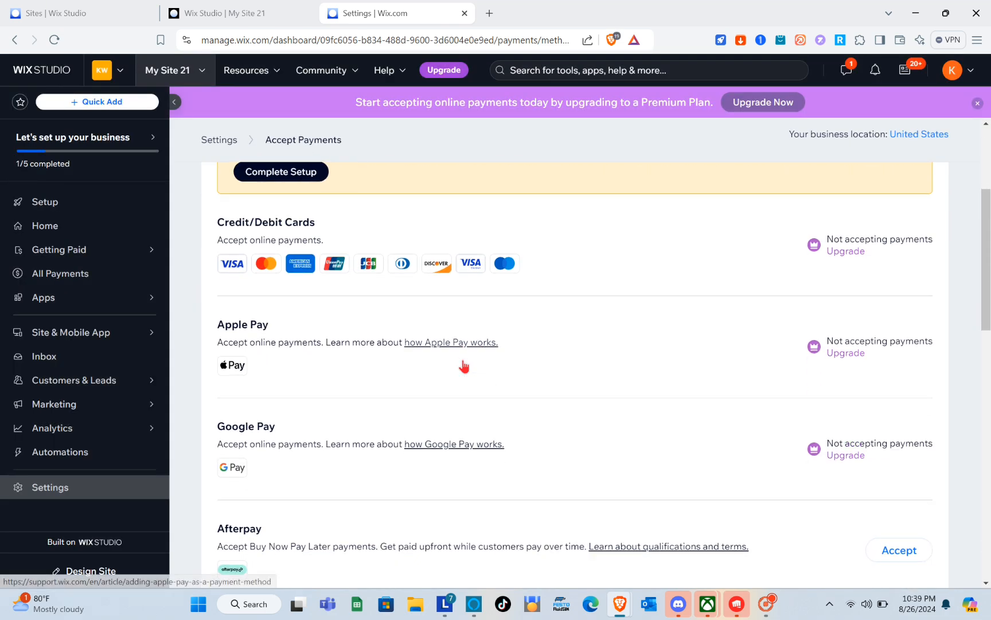
scroll(464, 366, "up", 2)
scroll(466, 365, "down", 2)
scroll(465, 365, "down", 1)
scroll(464, 364, "up", 3)
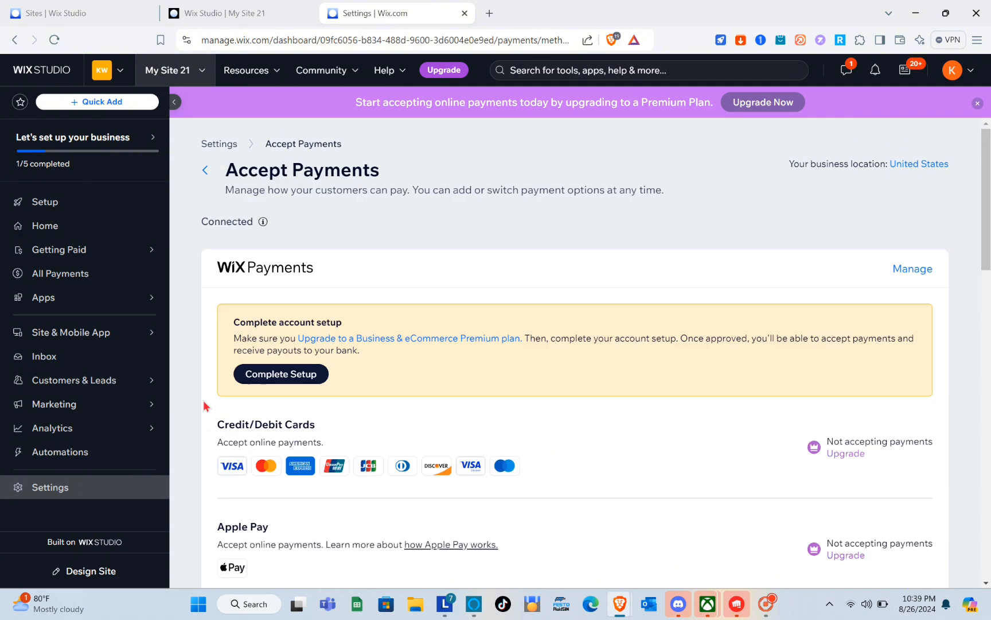
Return to the site editor and delete the Business Name text from the header
left_click(86, 576)
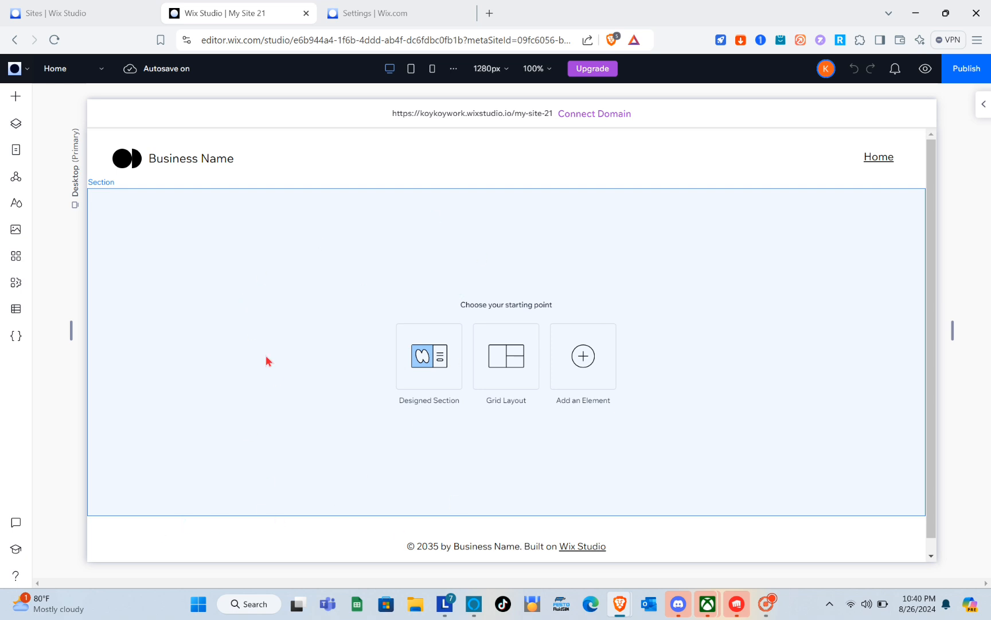
left_click(222, 173)
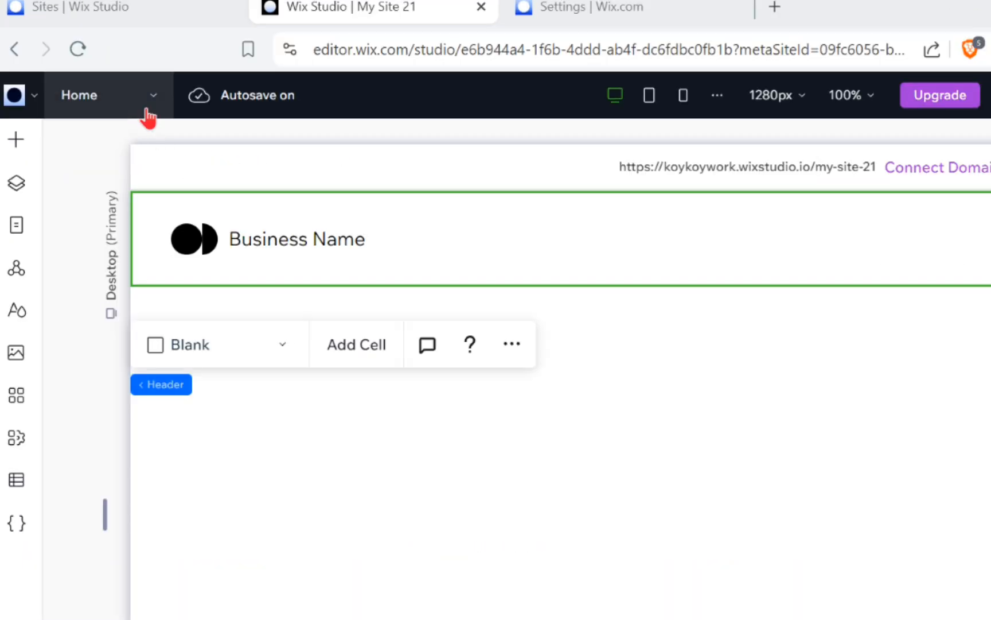
left_click(346, 242)
left_click(344, 244)
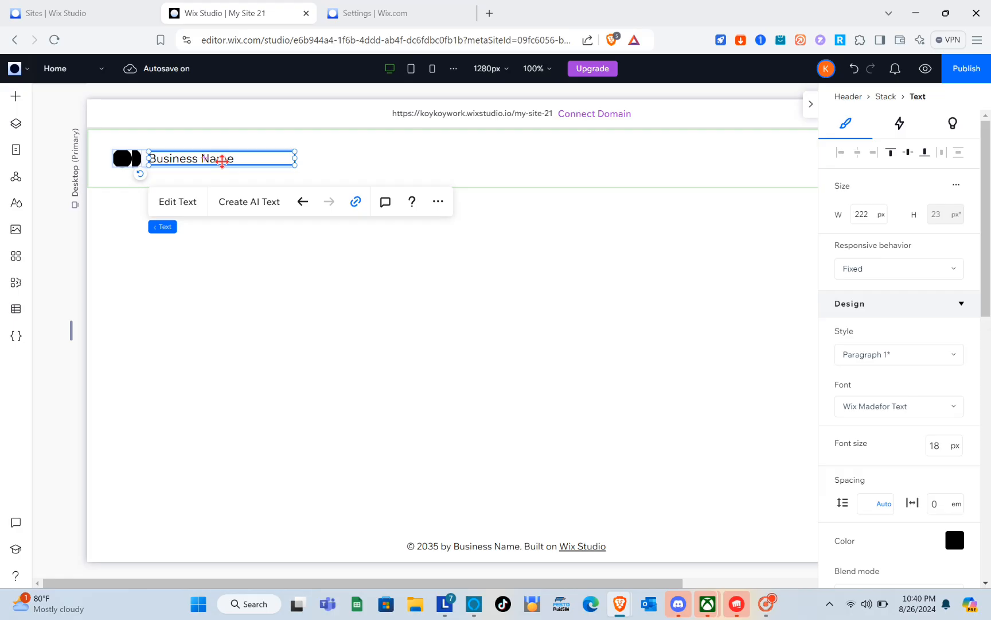
key("Delete")
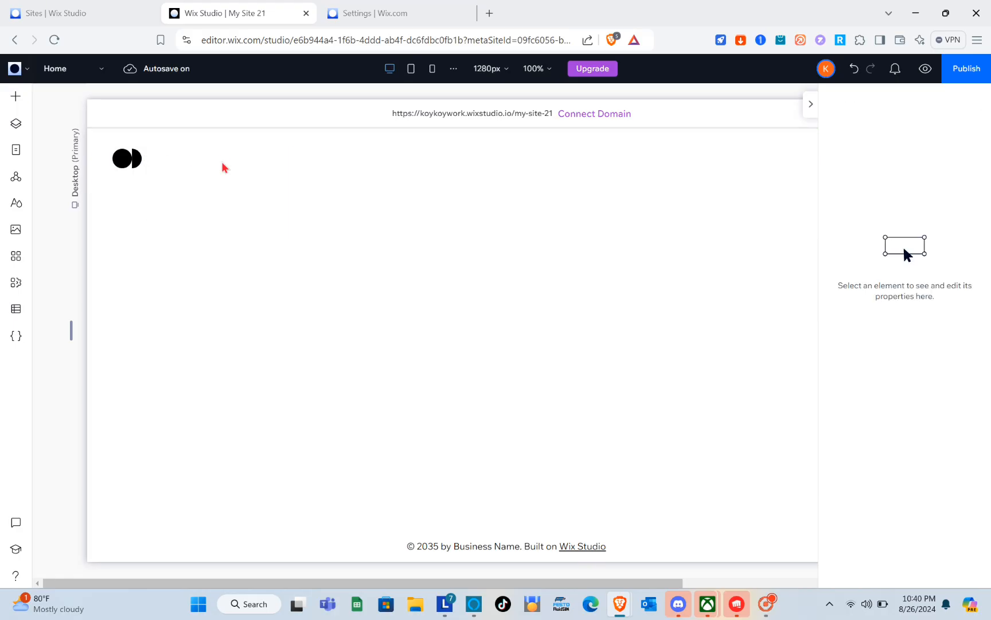
Delete the black logo graphic from the site header
left_click(125, 157)
key("Delete")
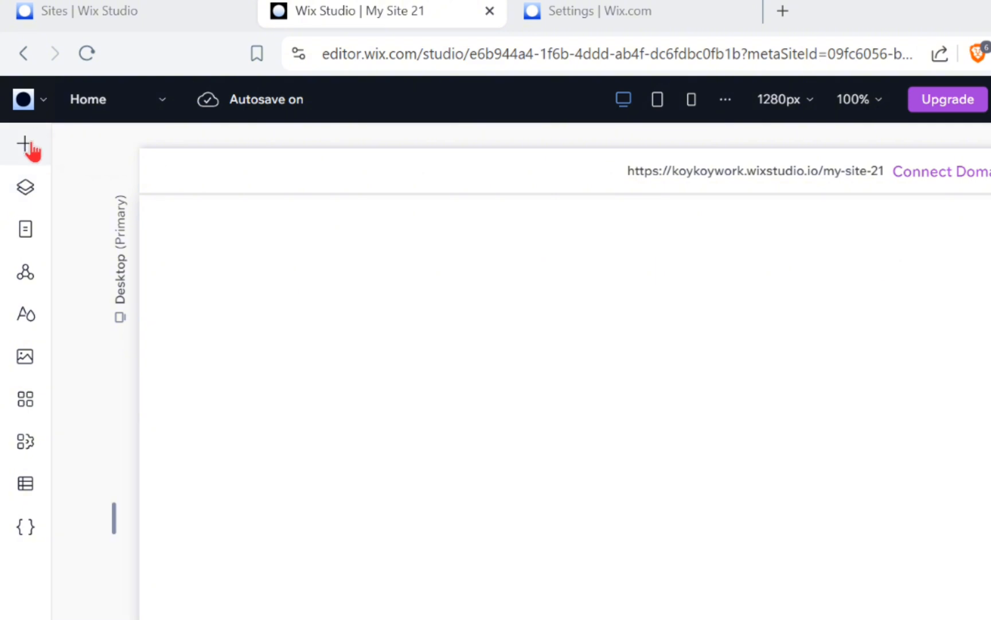
Add a Heading 1 text to the empty section, place it near the upper-left corner, and shrink it to about 277 px wide
left_click(31, 147)
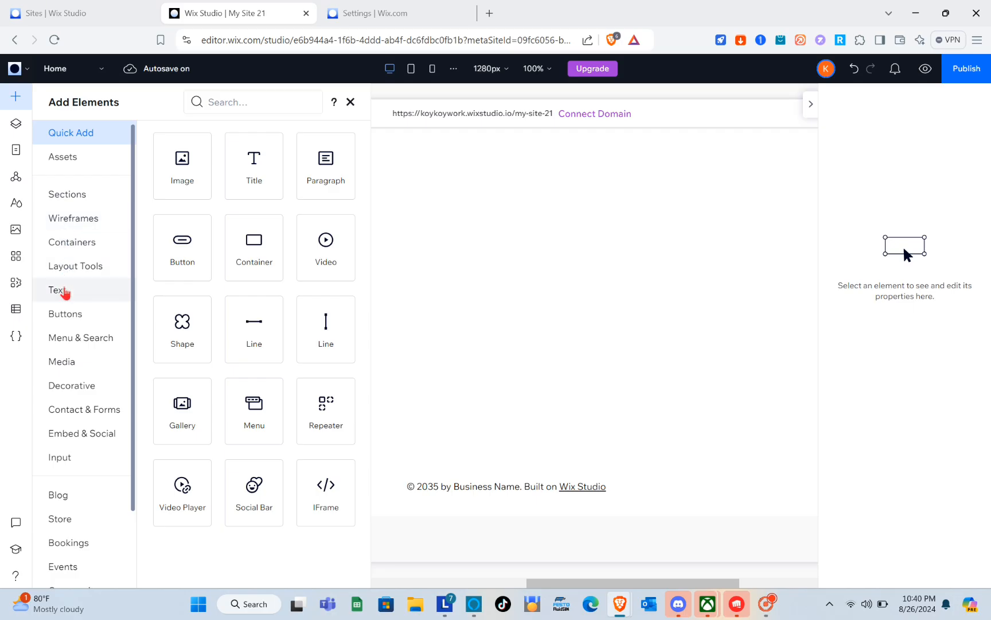
left_click(65, 290)
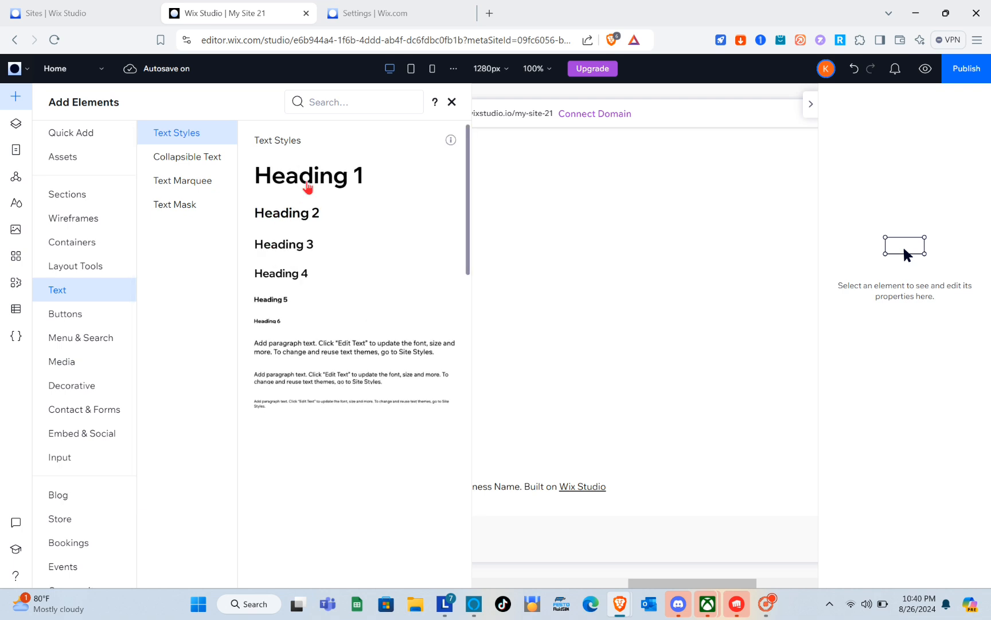
left_click(308, 184)
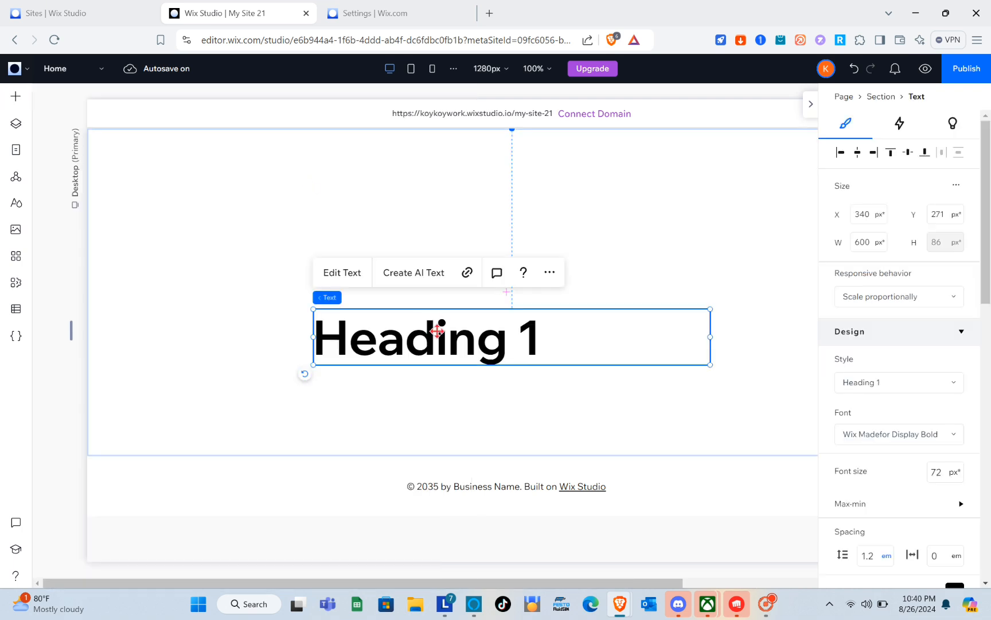
left_click_drag(433, 329, 261, 159)
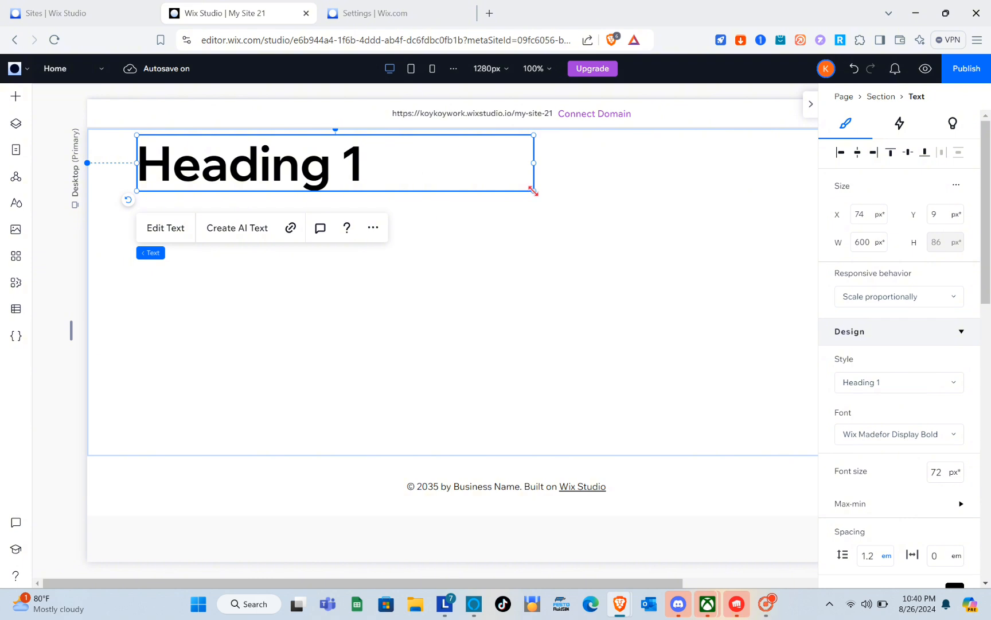
left_click_drag(533, 191, 319, 159)
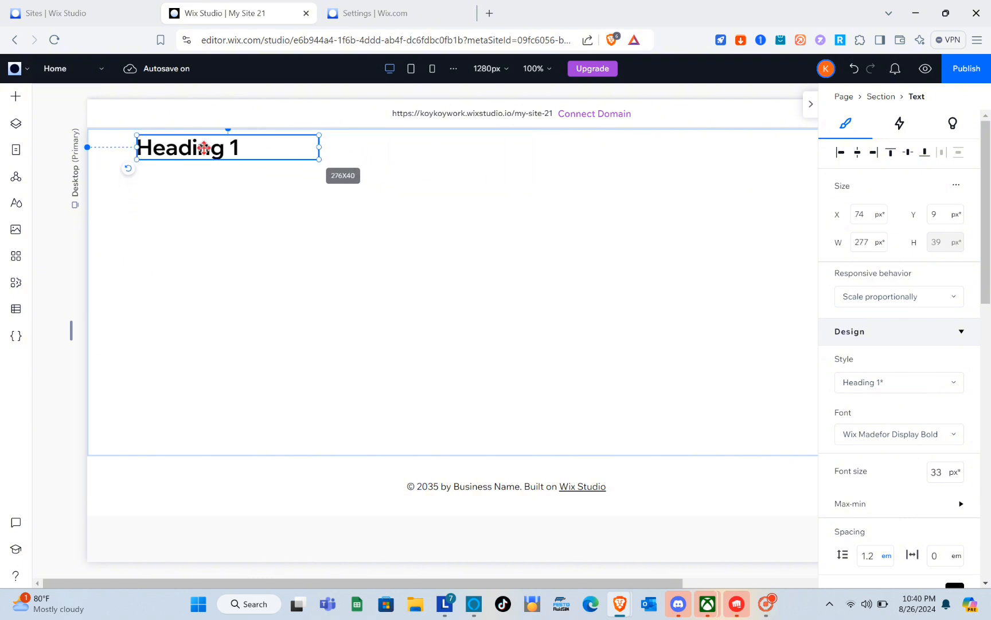
Replace the heading's placeholder text with MAKE UP
left_click(203, 147)
double_click(203, 148)
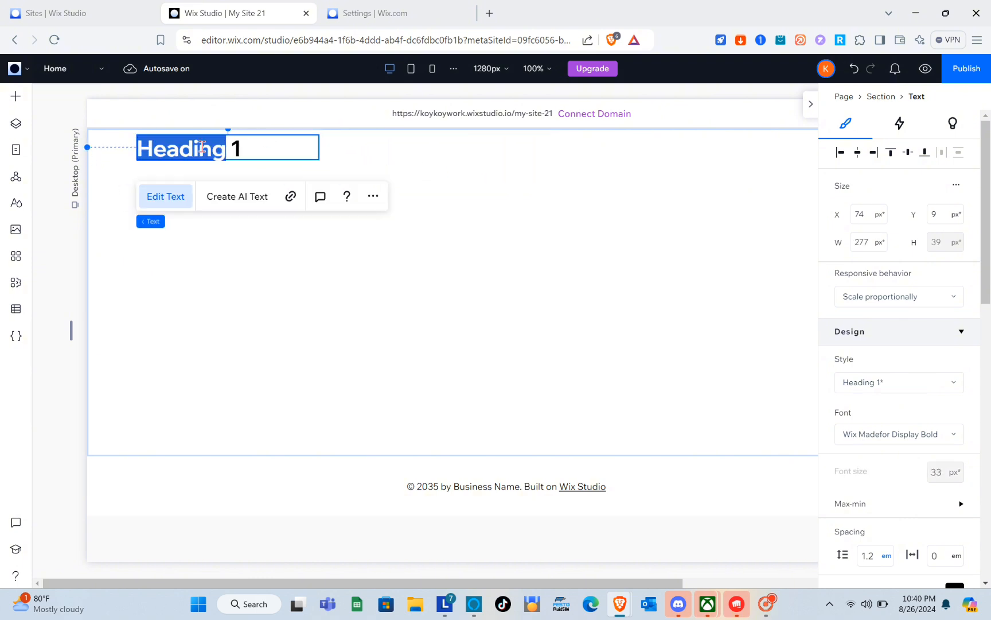
left_click(211, 147)
left_click(254, 148)
triple_click(254, 149)
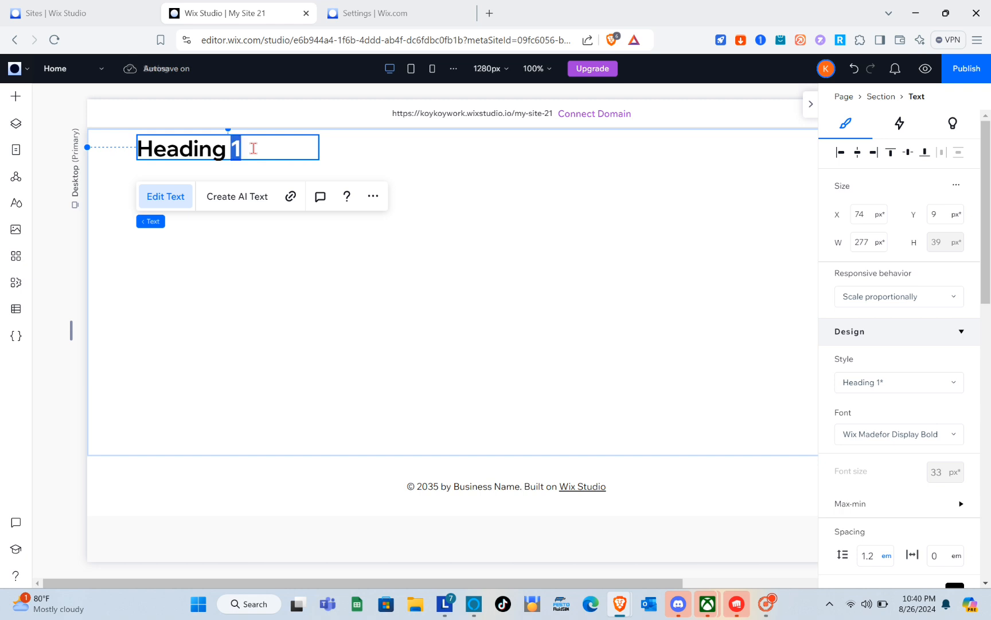
type("MAKE UP")
Set the background color of the section behind the MAKE UP heading to the light orange theme color
left_click(811, 103)
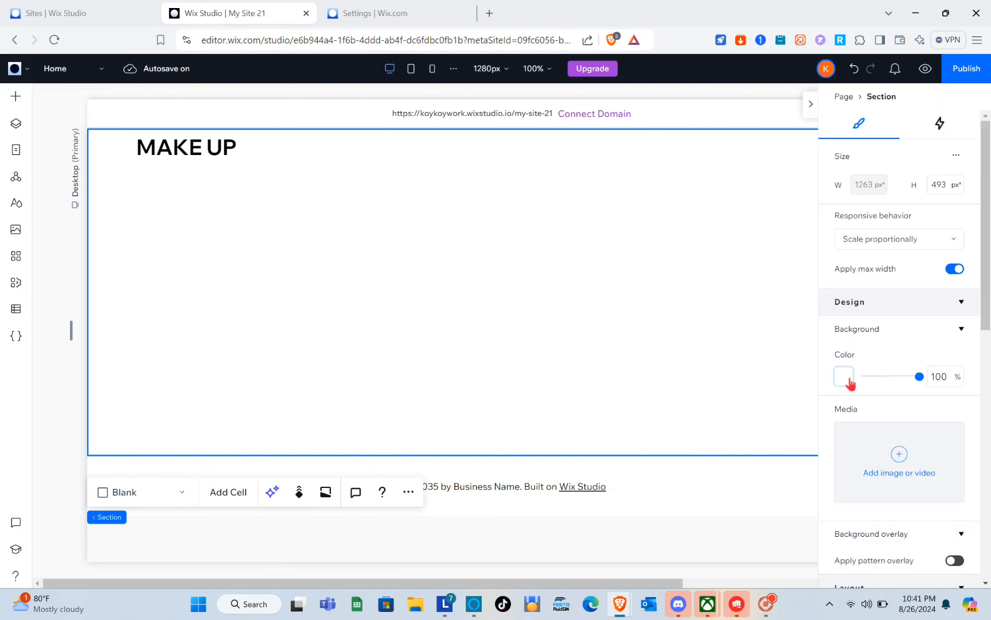
left_click(850, 379)
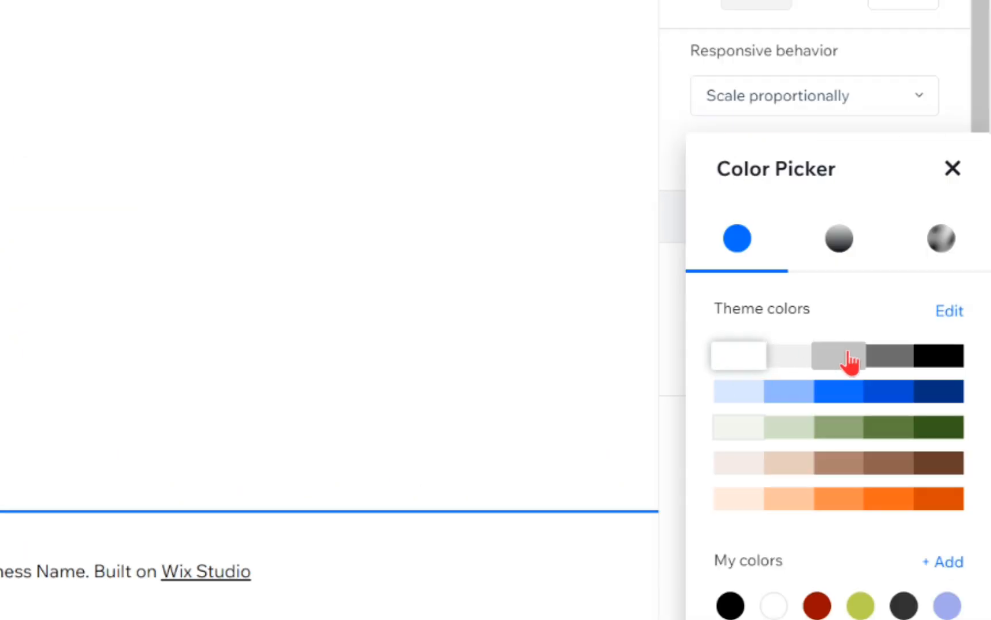
left_click(917, 375)
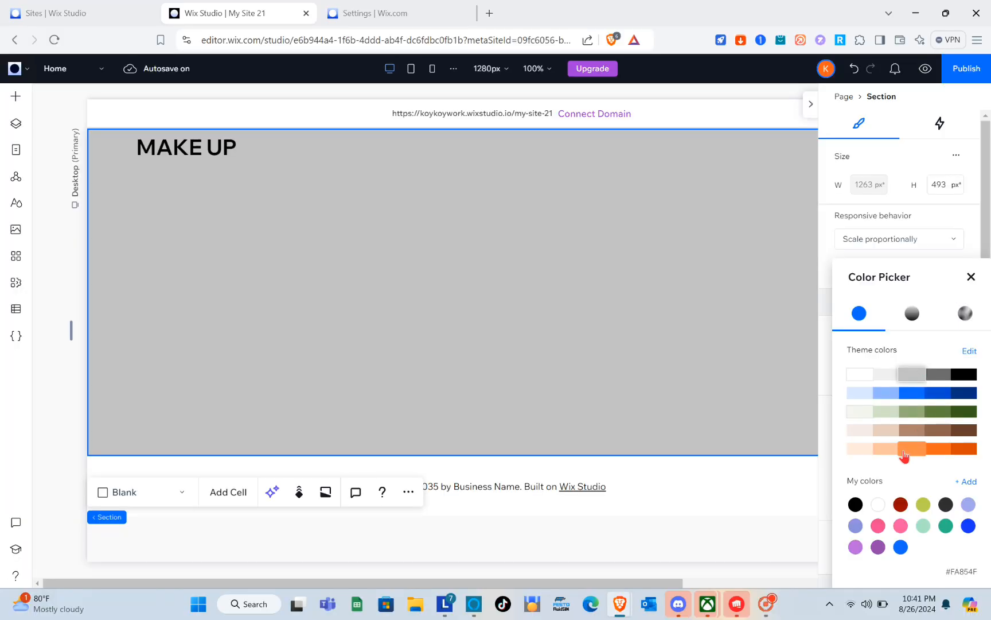
left_click(897, 452)
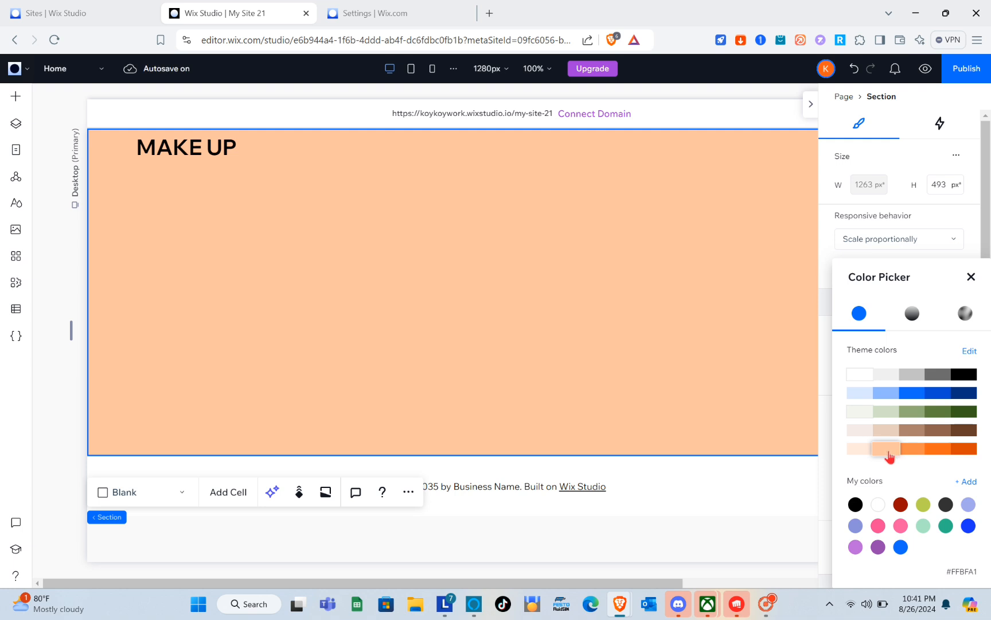
left_click(811, 105)
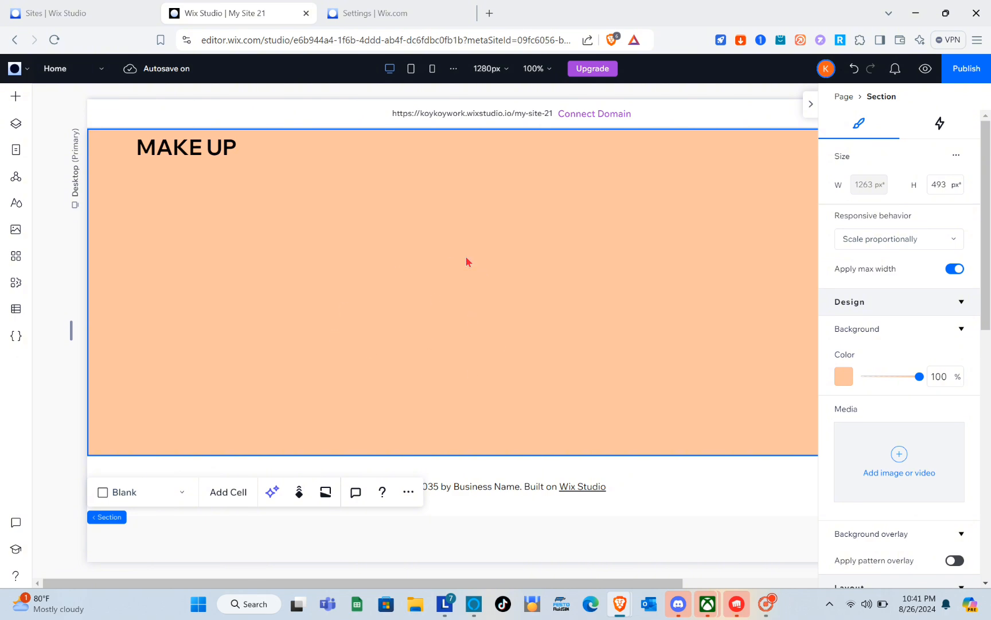
Search the Wix media library for MAKE UP and add the Nude Make Up image to the page
left_click(14, 231)
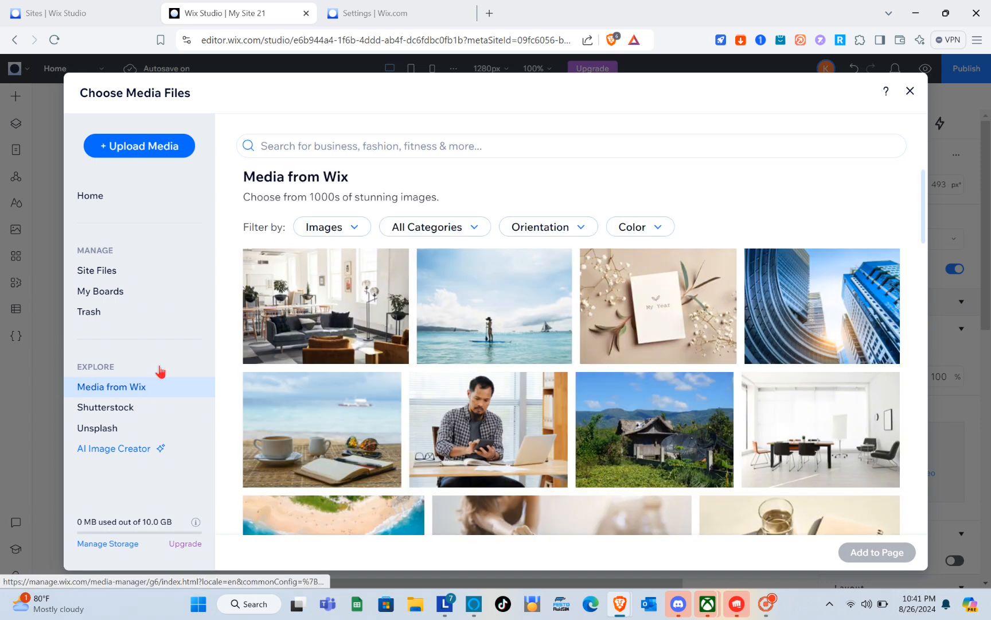
left_click(359, 146)
type("MAK")
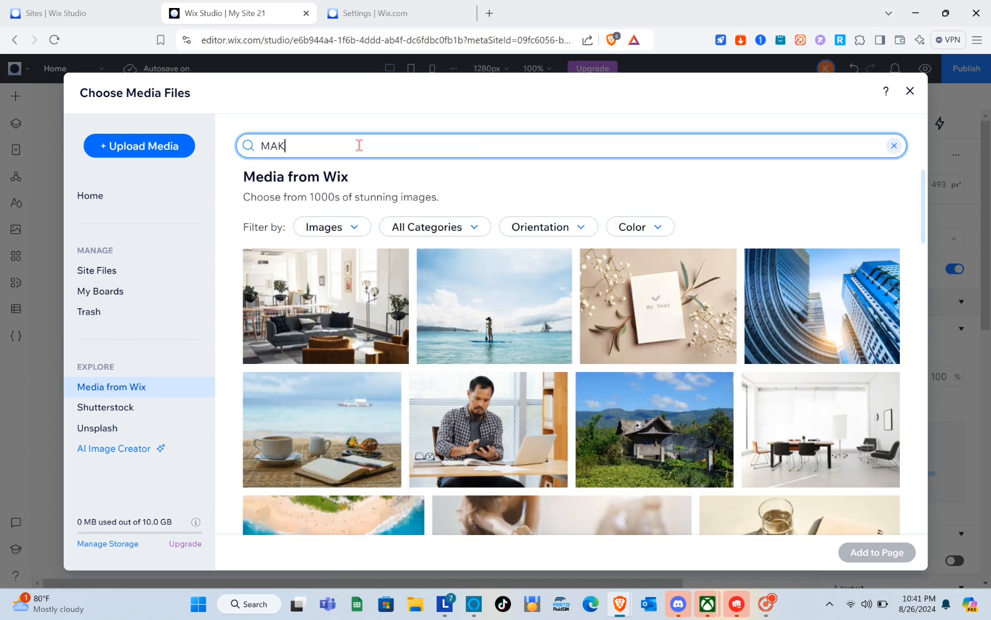
type("E UP")
key("Caps_Lock")
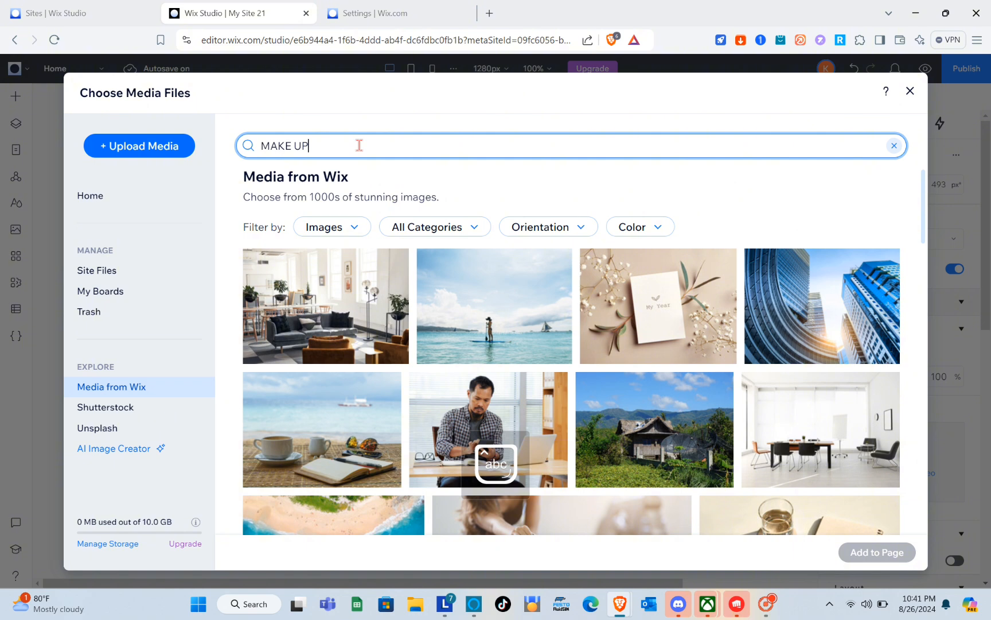
key("Return")
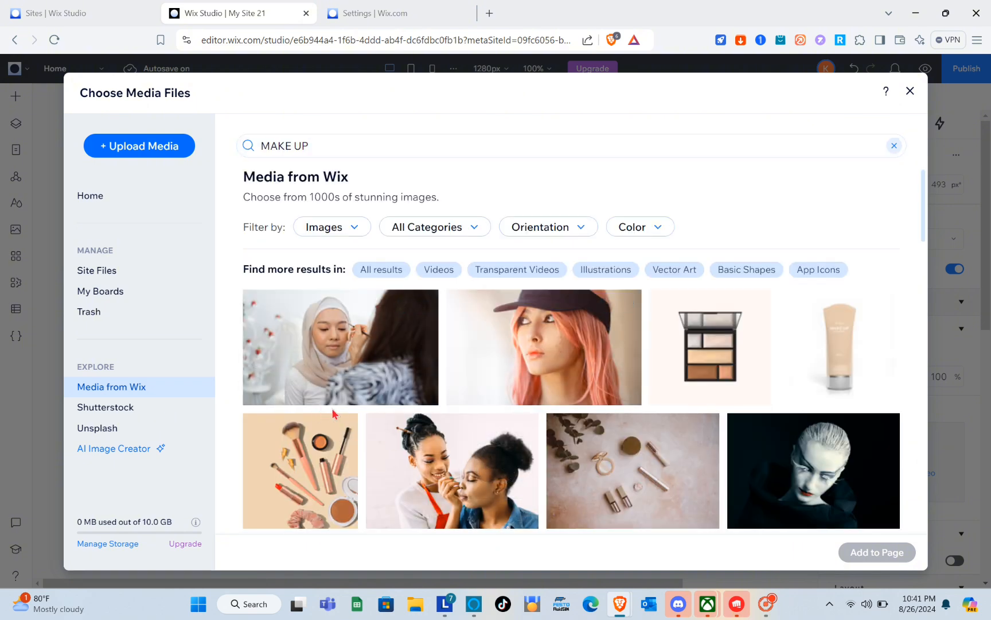
scroll(402, 430, "down", 3)
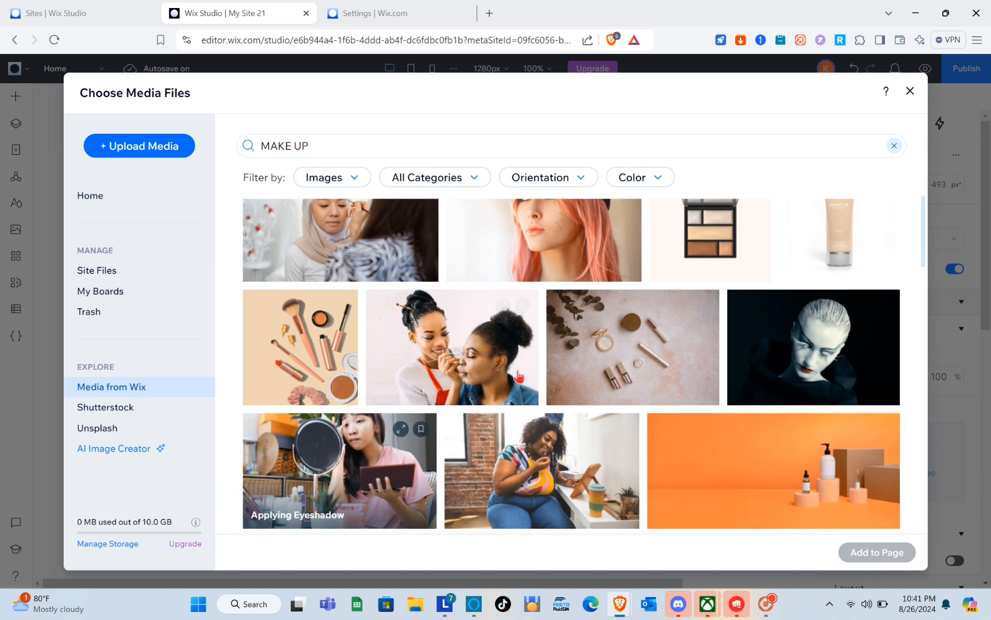
left_click(636, 333)
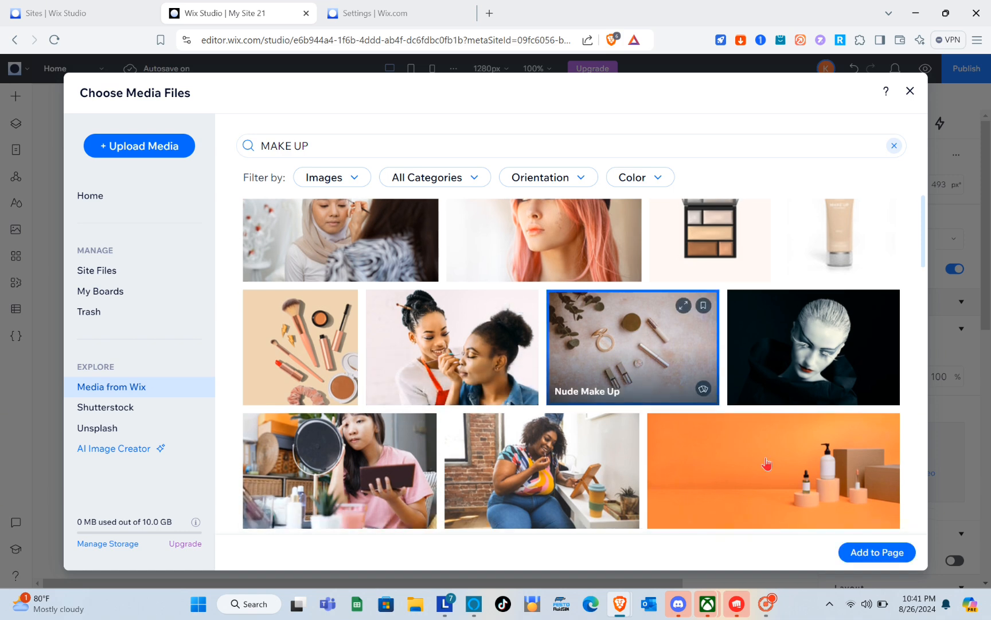
left_click(863, 552)
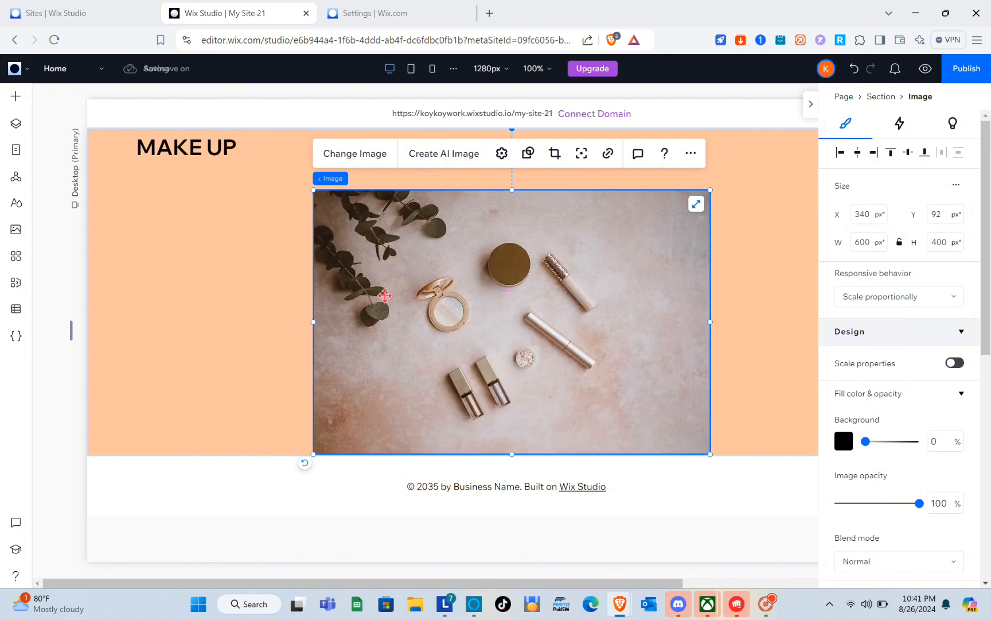
Stretch the makeup image to fill the whole section and move the MAKE UP heading to its upper-right area
left_click_drag(380, 293, 158, 298)
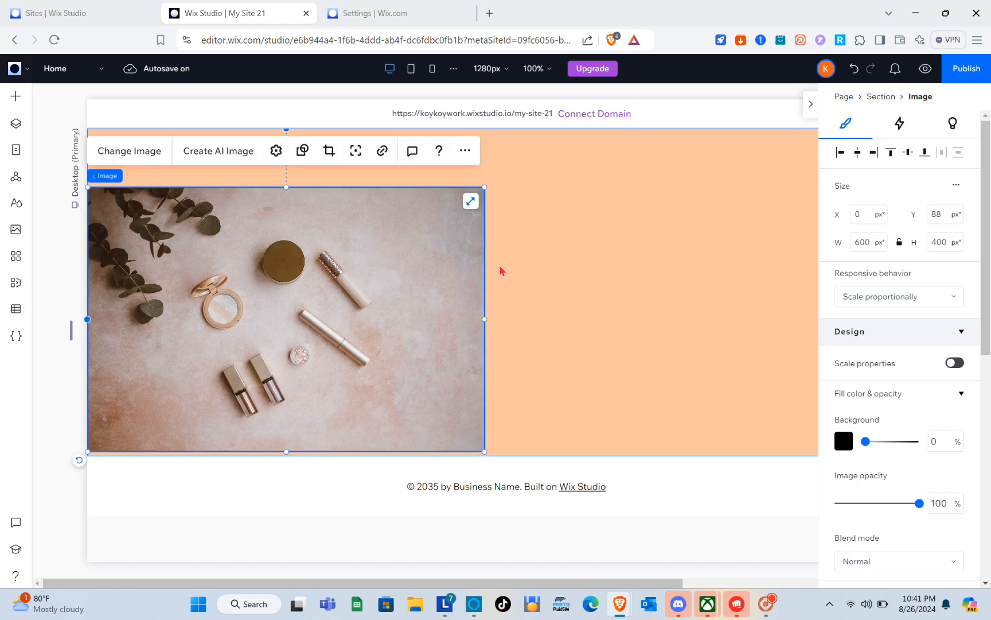
left_click_drag(484, 315, 580, 327)
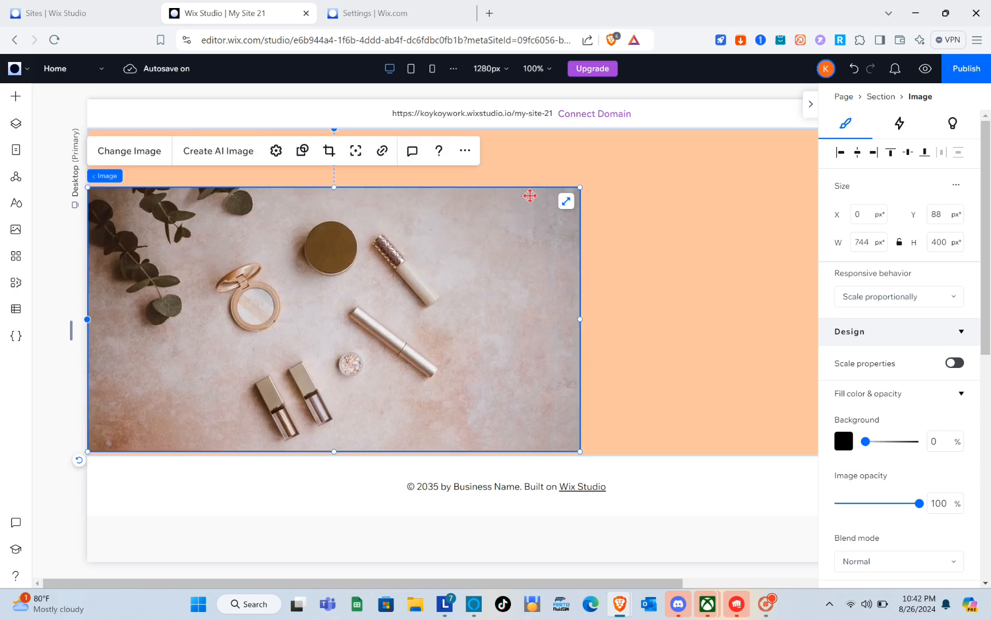
left_click(564, 206)
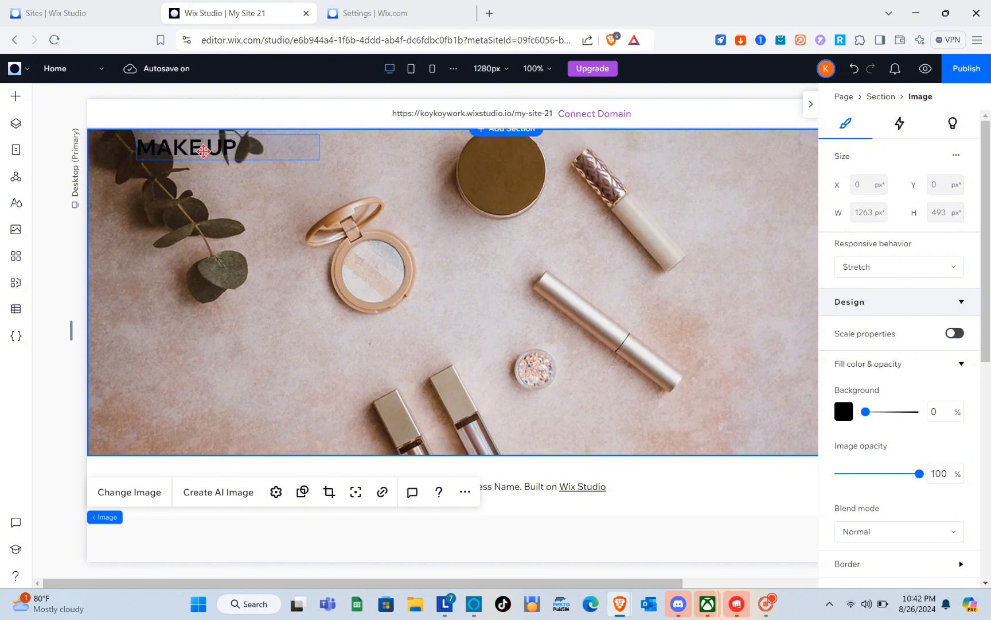
left_click_drag(224, 151, 738, 160)
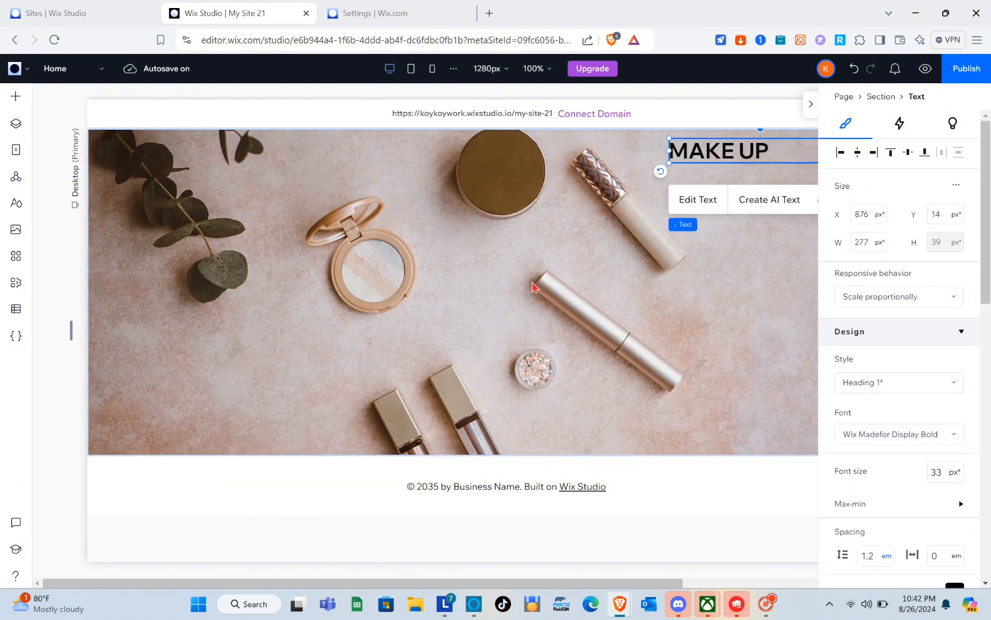
Add a new blank section between the makeup image section and the footer
left_click(435, 492)
left_click(408, 349)
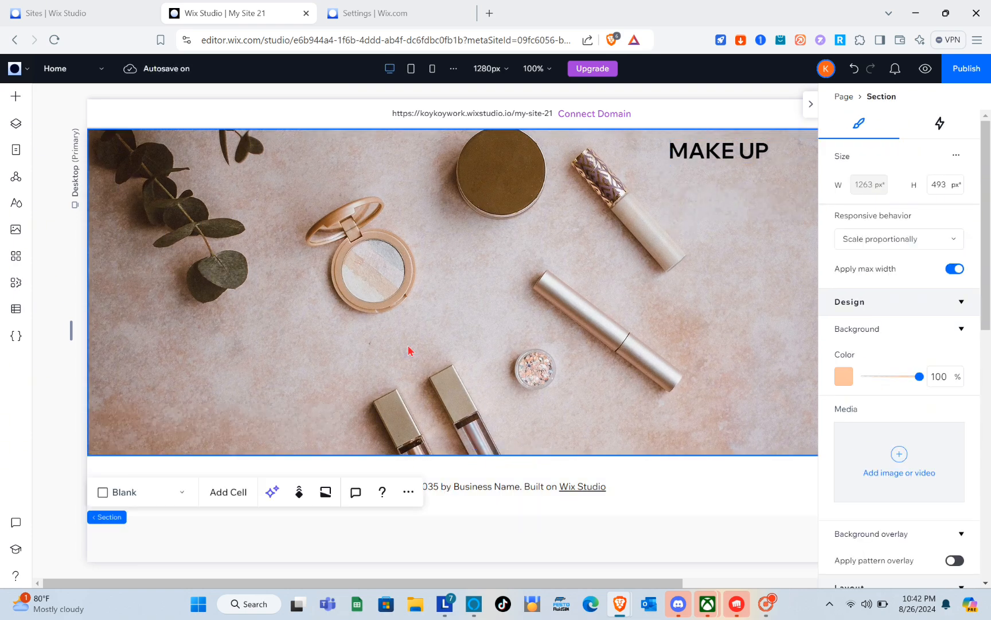
left_click(634, 466)
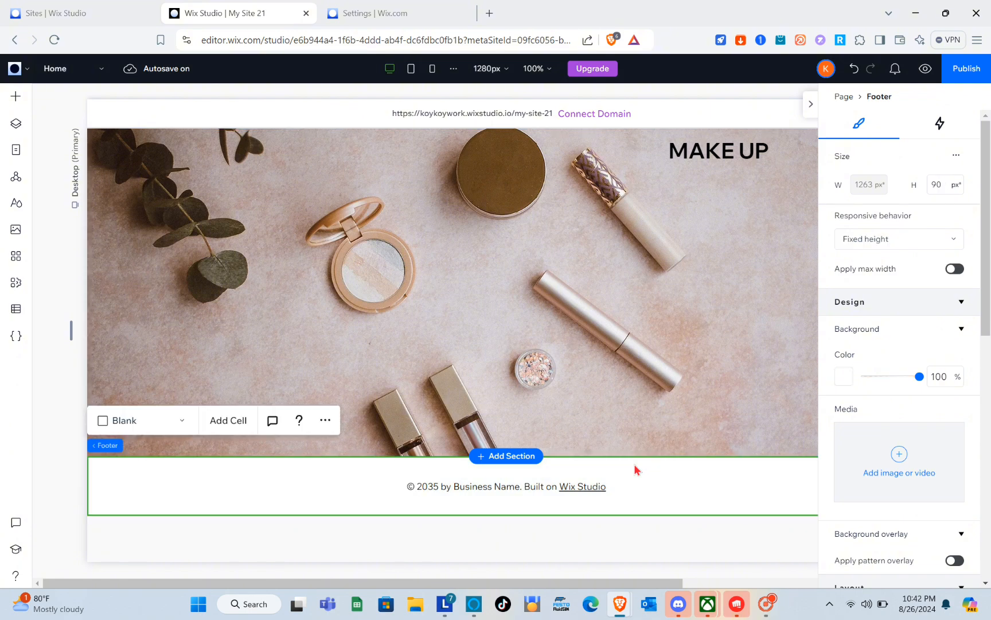
left_click(511, 457)
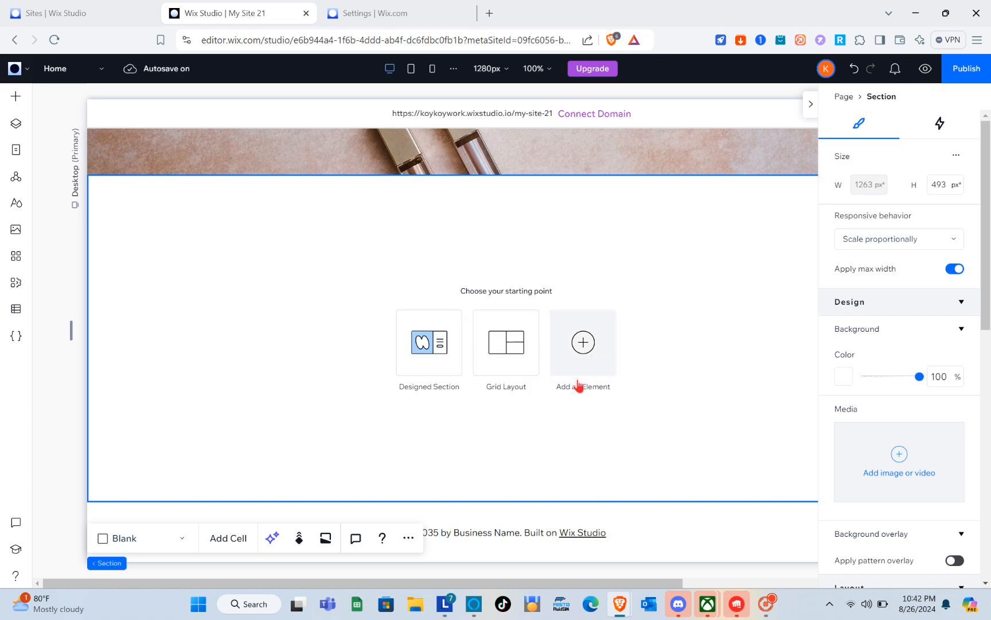
Place the designed Welcome section titled "Changing the Way the World Does Business" on the page below the makeup image
left_click(14, 98)
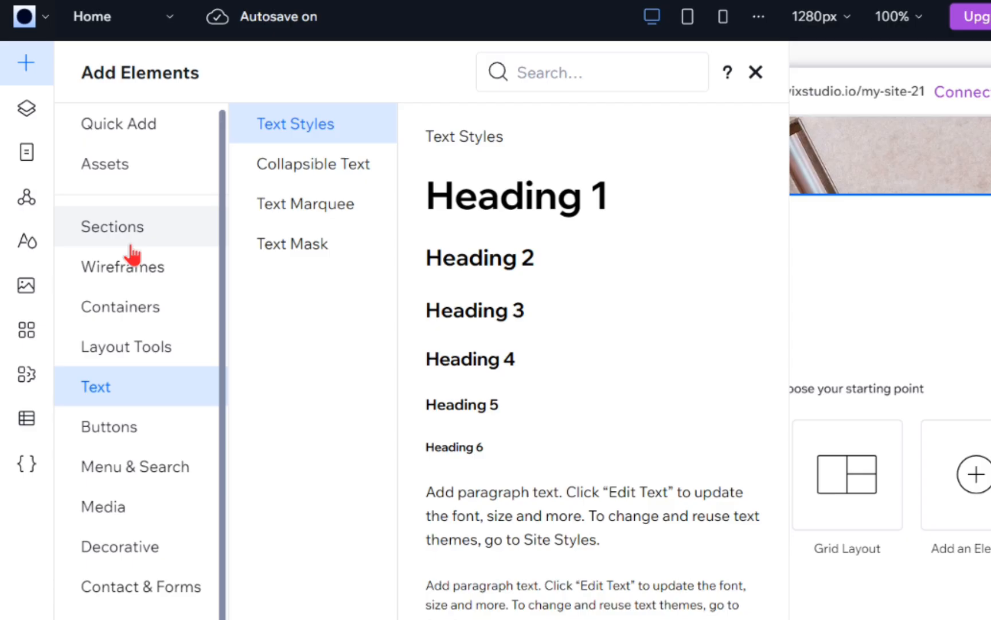
left_click(78, 202)
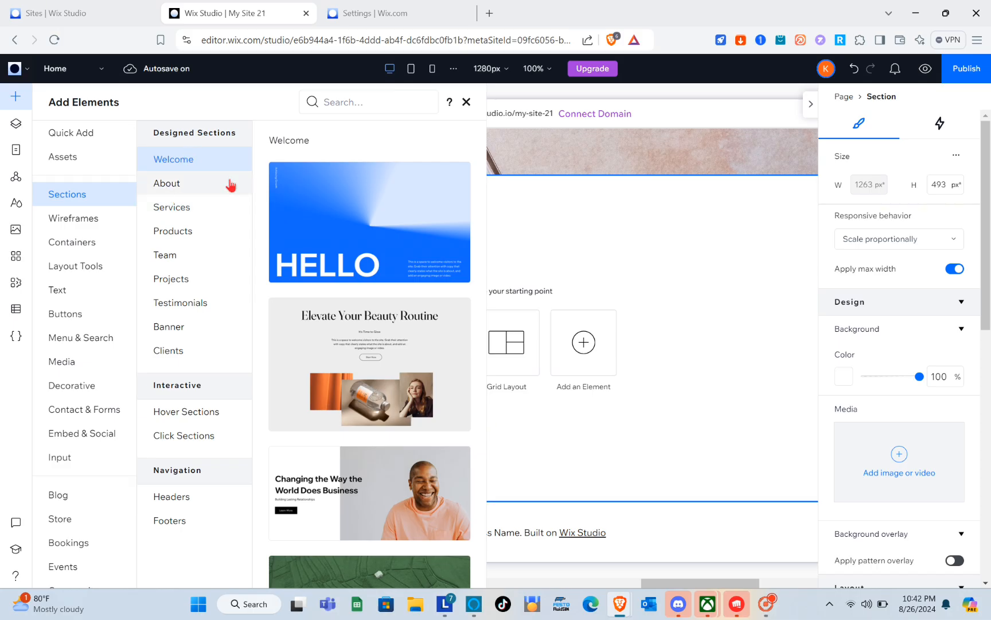
scroll(600, 468, "down", 3)
scroll(358, 339, "down", 2)
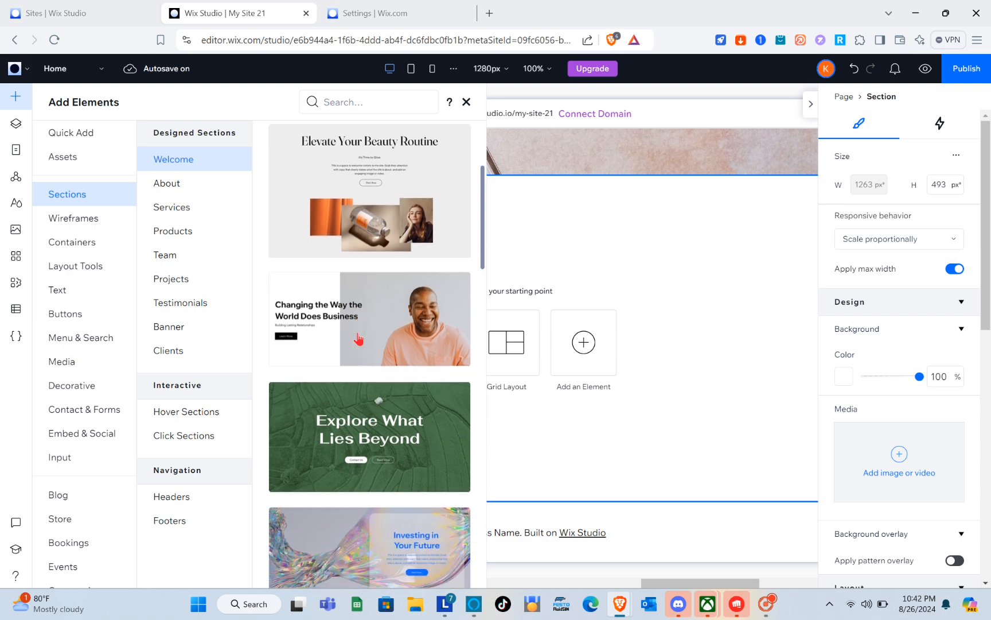
scroll(359, 339, "down", 3)
scroll(358, 338, "up", 2)
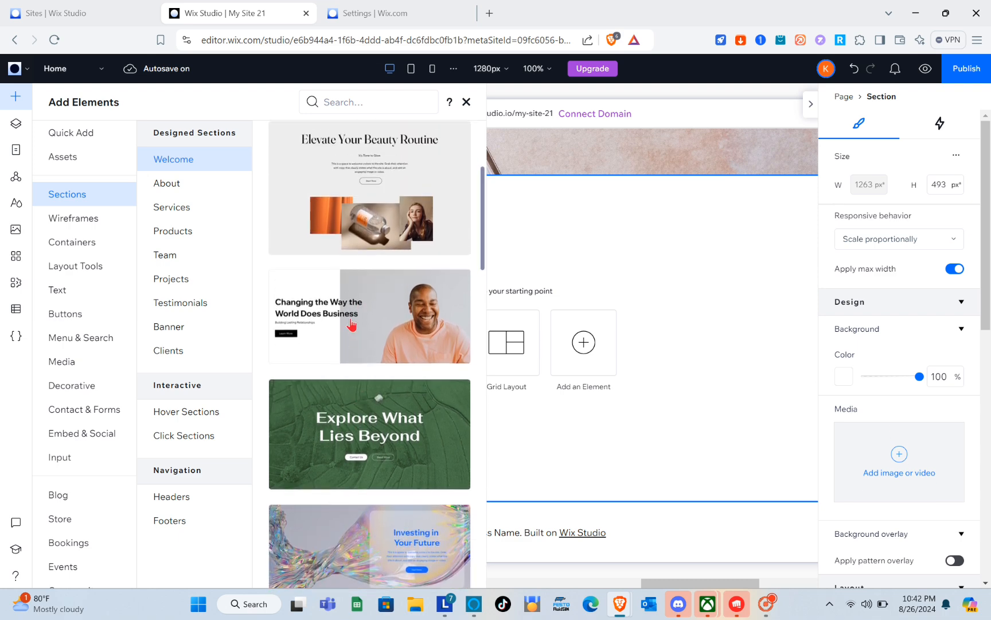
left_click_drag(352, 326, 566, 301)
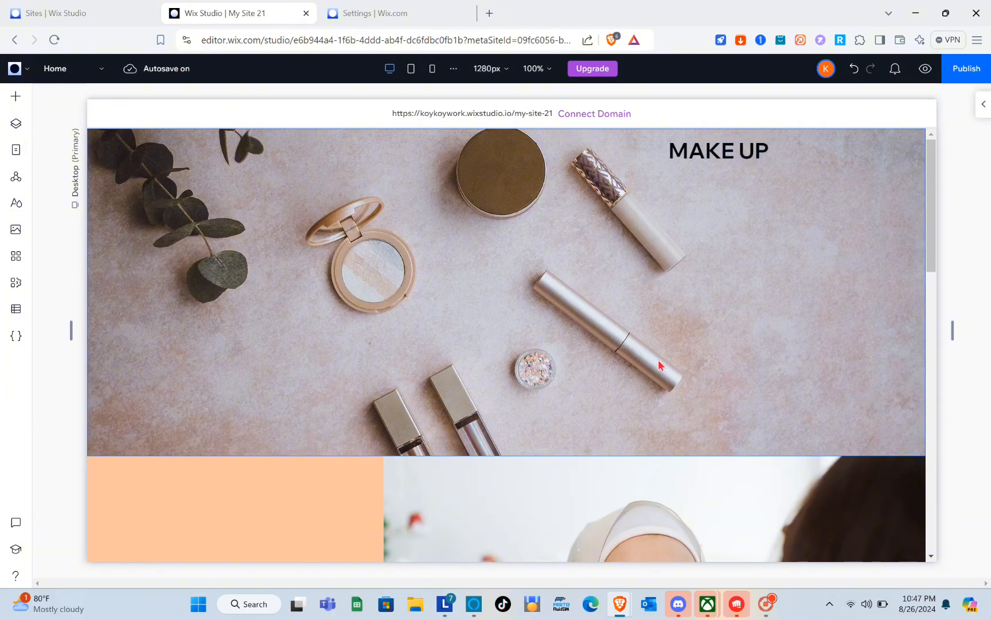
Review the home page layout from the makeup image through the Beauty Lounge and Our Projects sections
scroll(659, 359, "down", 5)
scroll(658, 363, "down", 10)
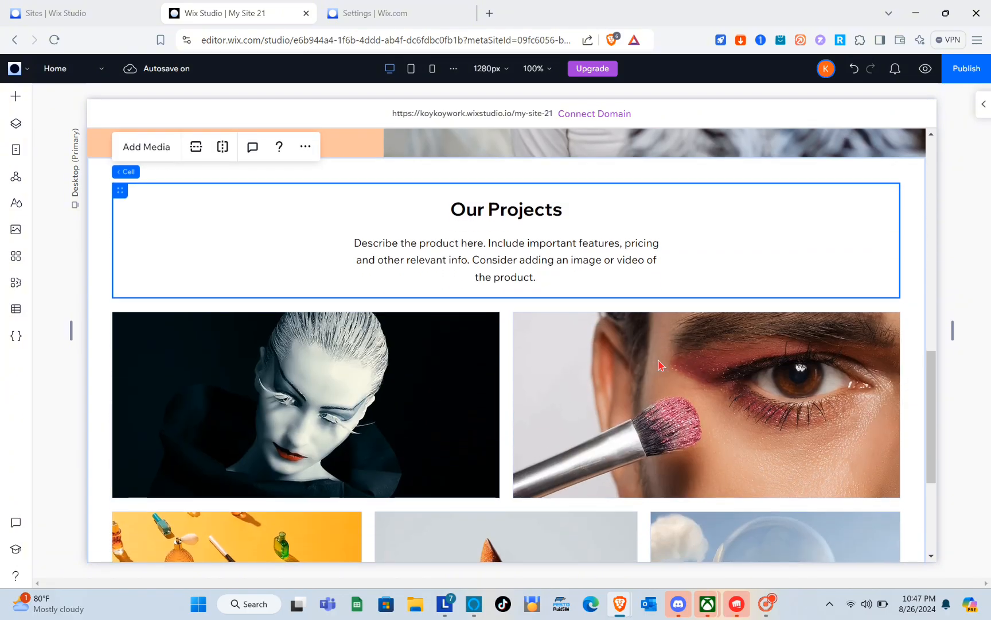
scroll(660, 365, "up", 15)
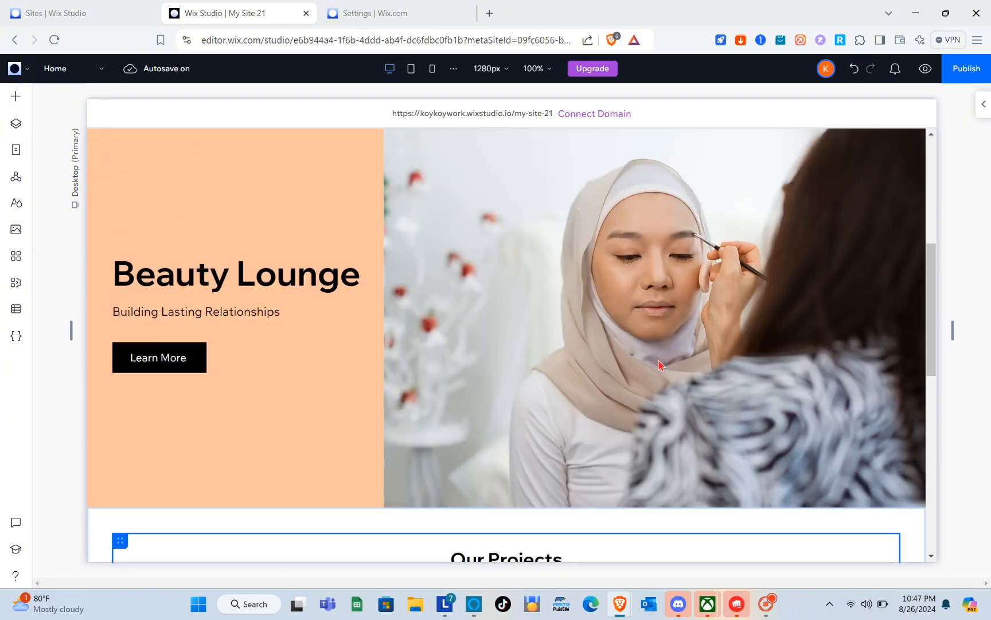
scroll(659, 359, "down", 4)
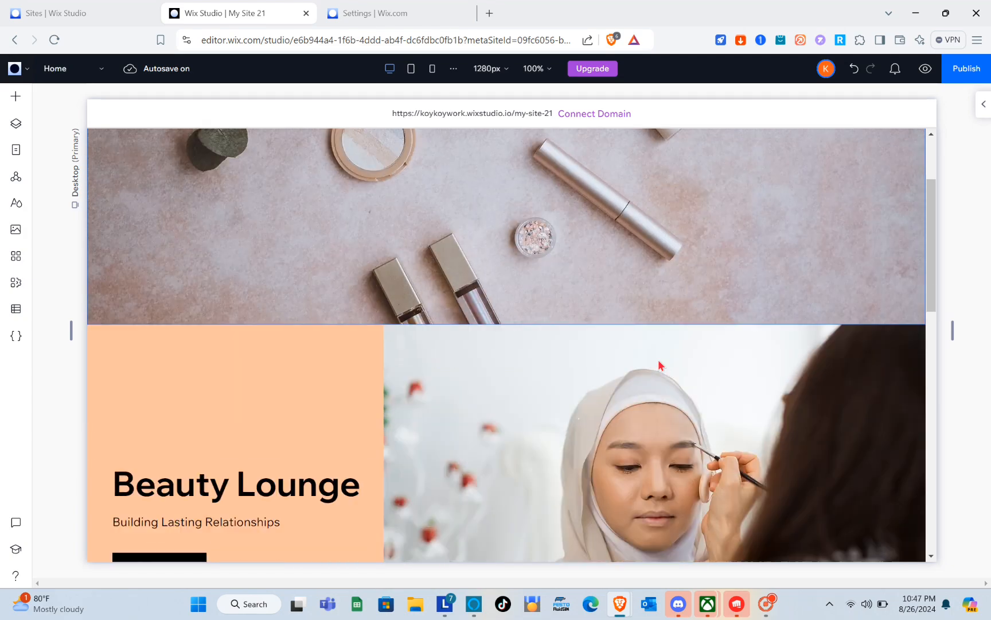
scroll(388, 190, "up", 4)
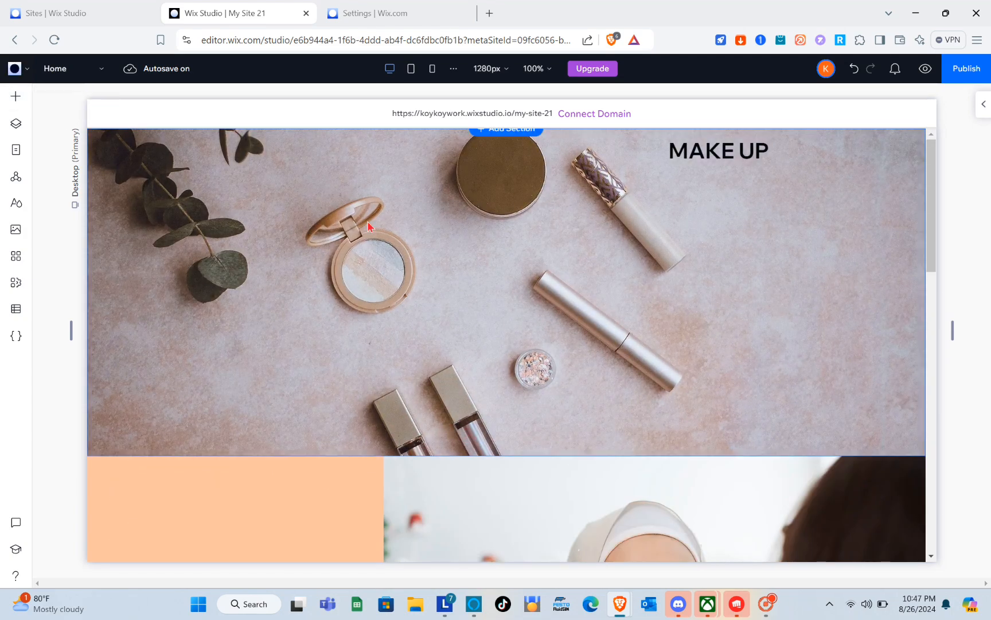
scroll(458, 327, "down", 10)
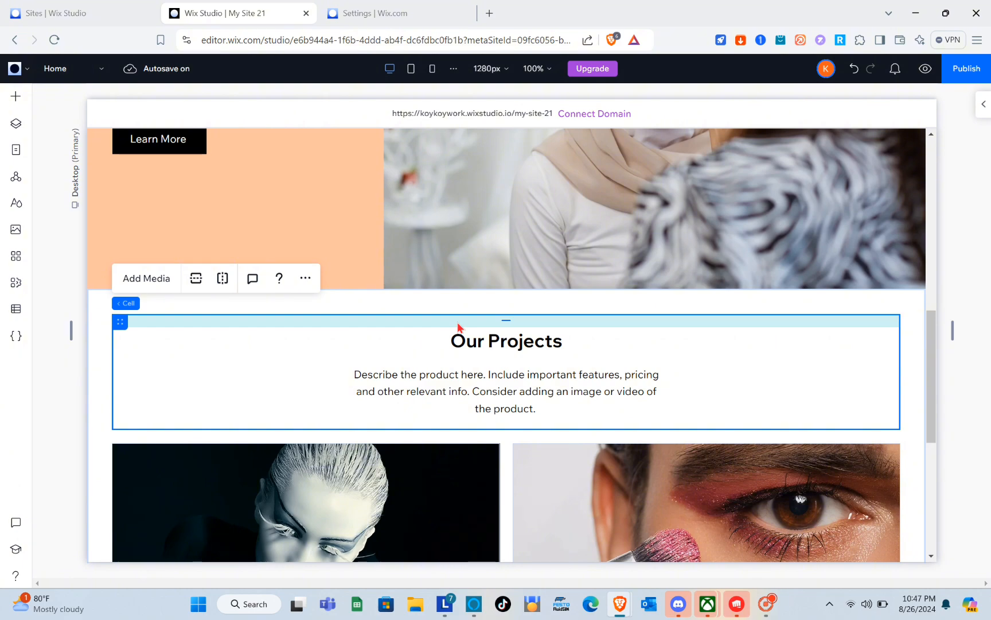
left_click(689, 253)
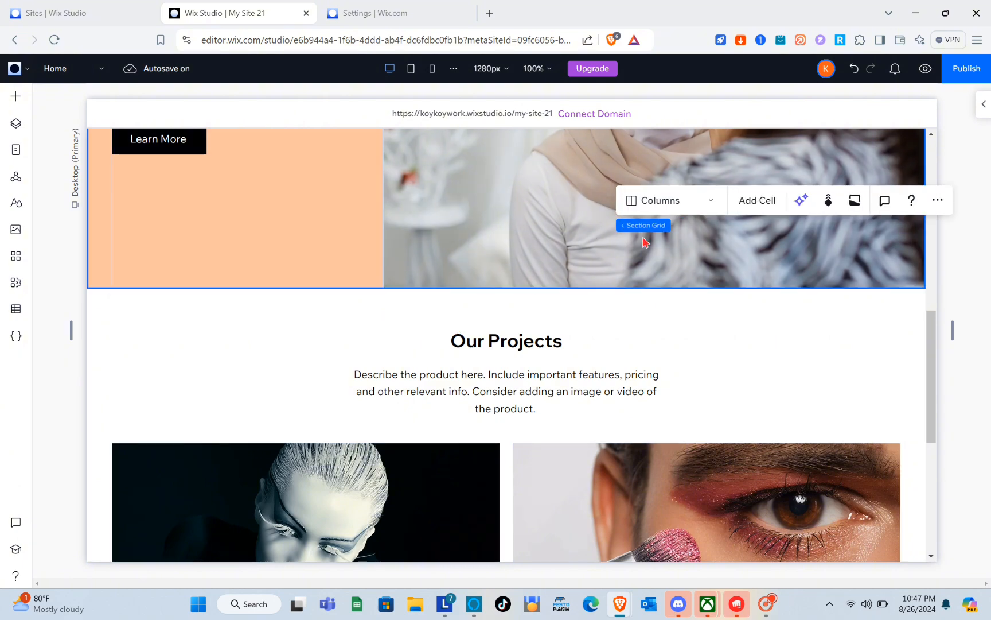
scroll(644, 243, "up", 8)
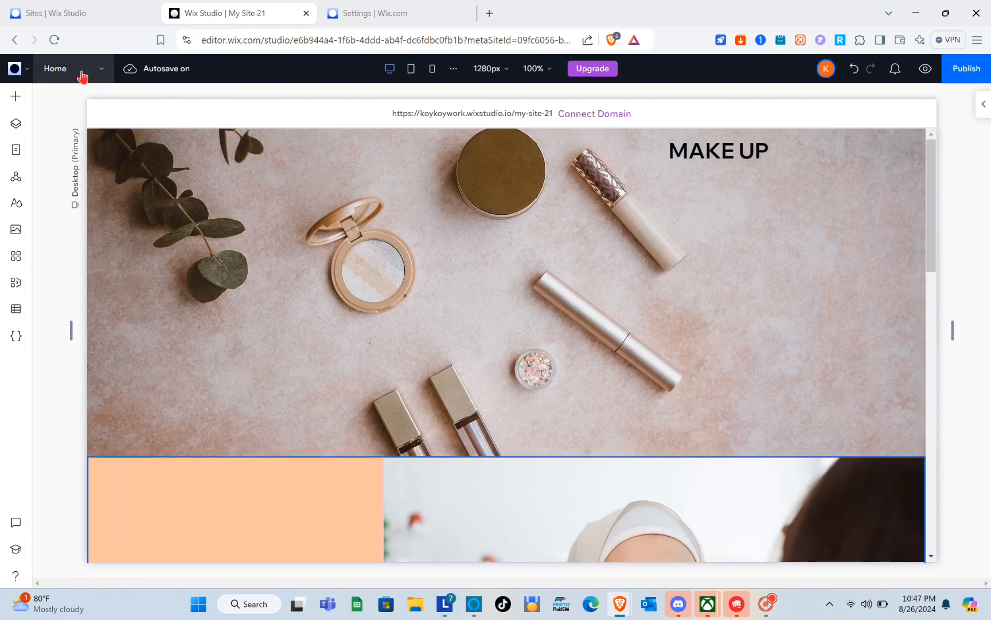
Add a standard blank page to the site and name it Products
left_click(102, 70)
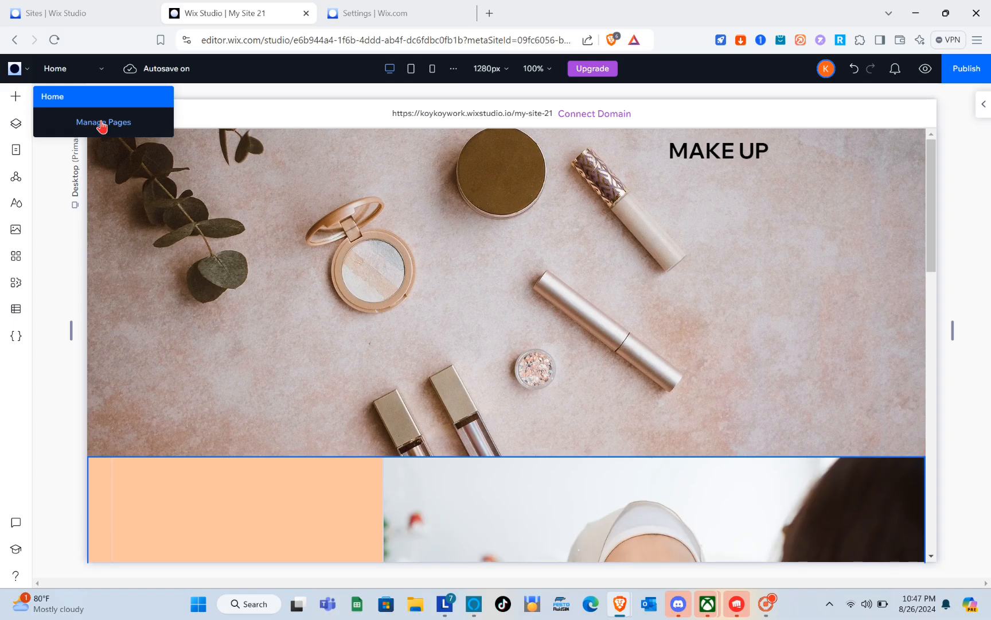
left_click(102, 123)
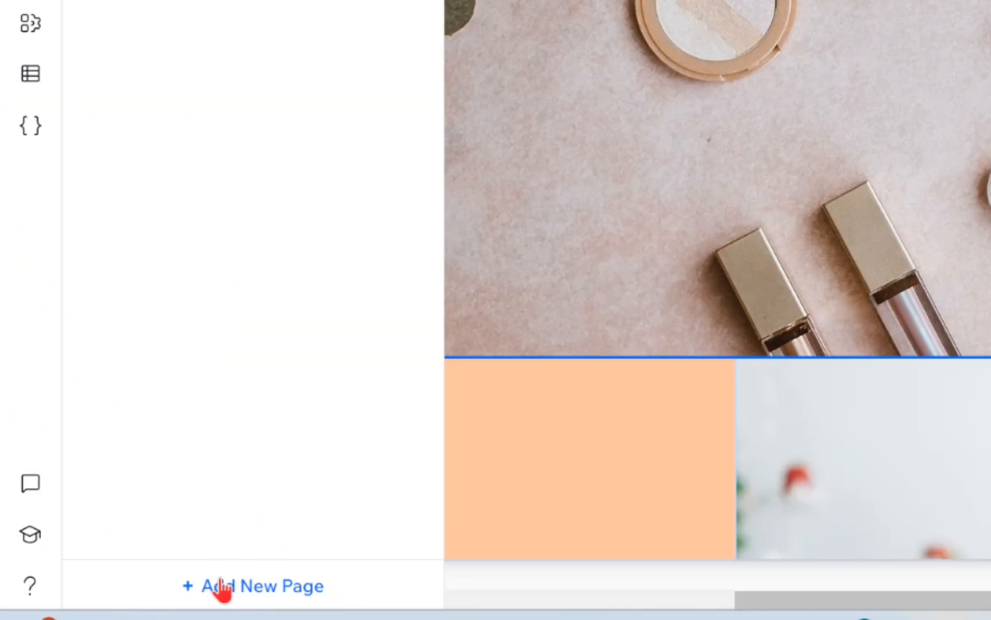
left_click(229, 589)
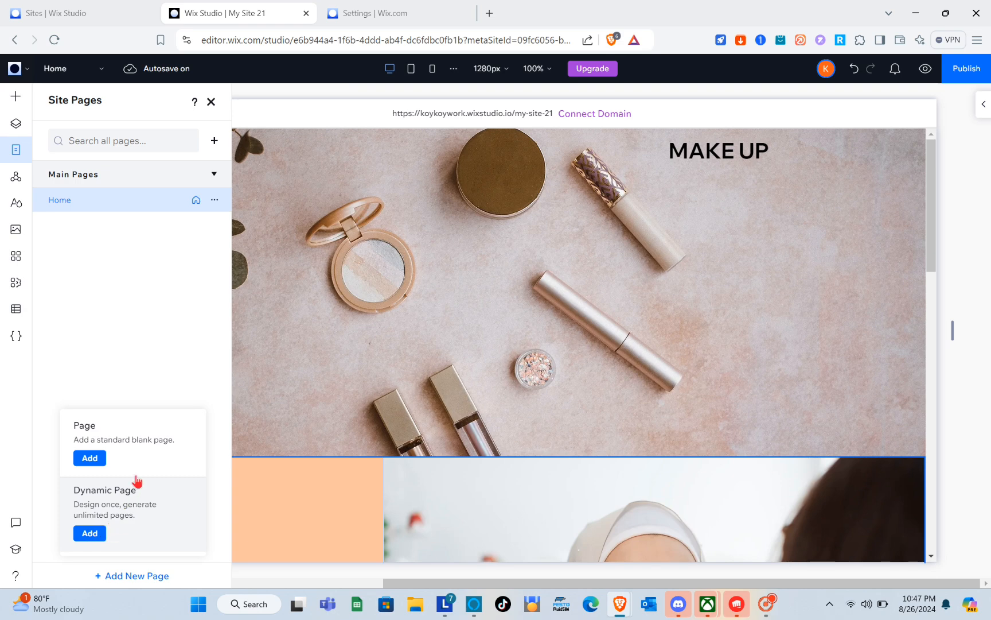
left_click(94, 459)
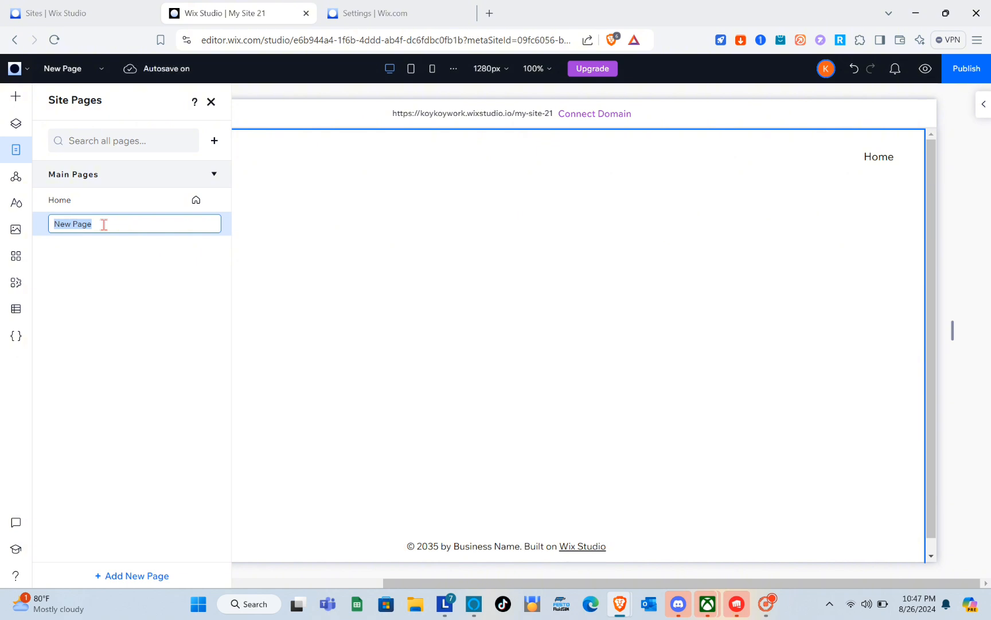
type("Products")
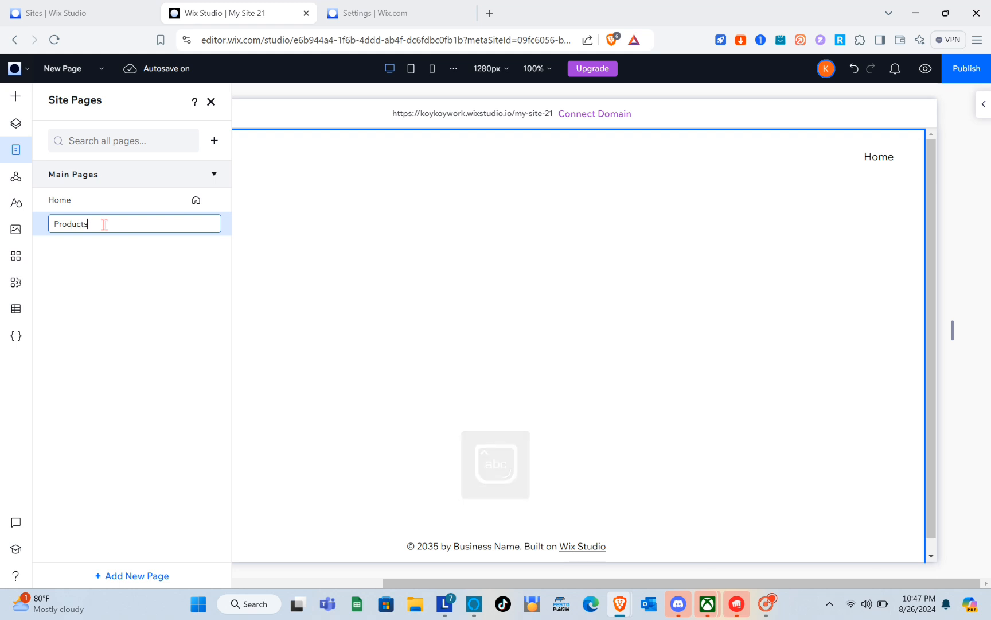
key("Return")
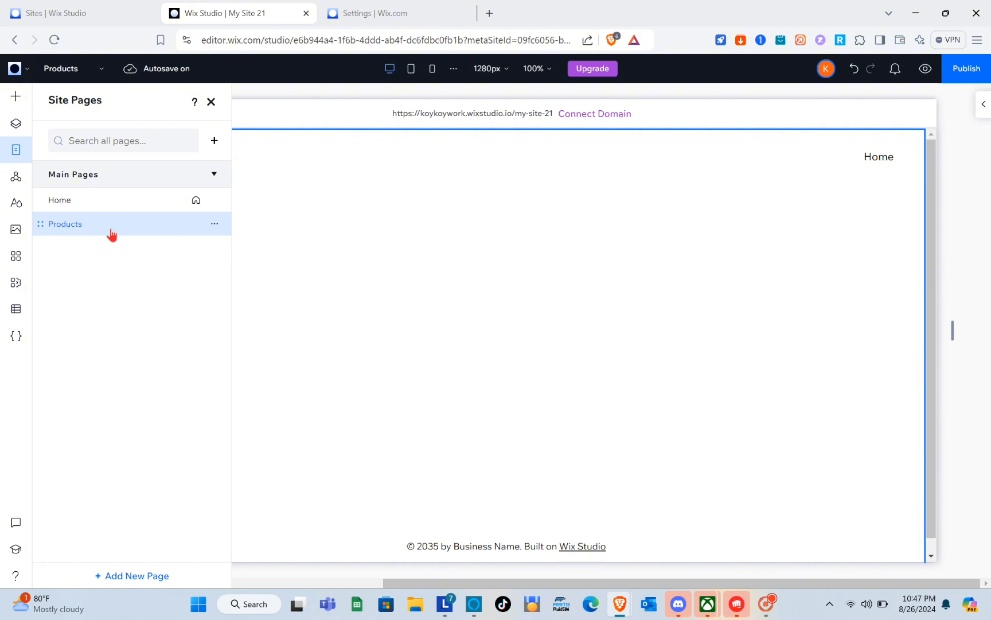
Open the Products page for editing and add the Wix Stores app to the site
left_click(165, 207)
left_click(153, 227)
left_click(445, 235)
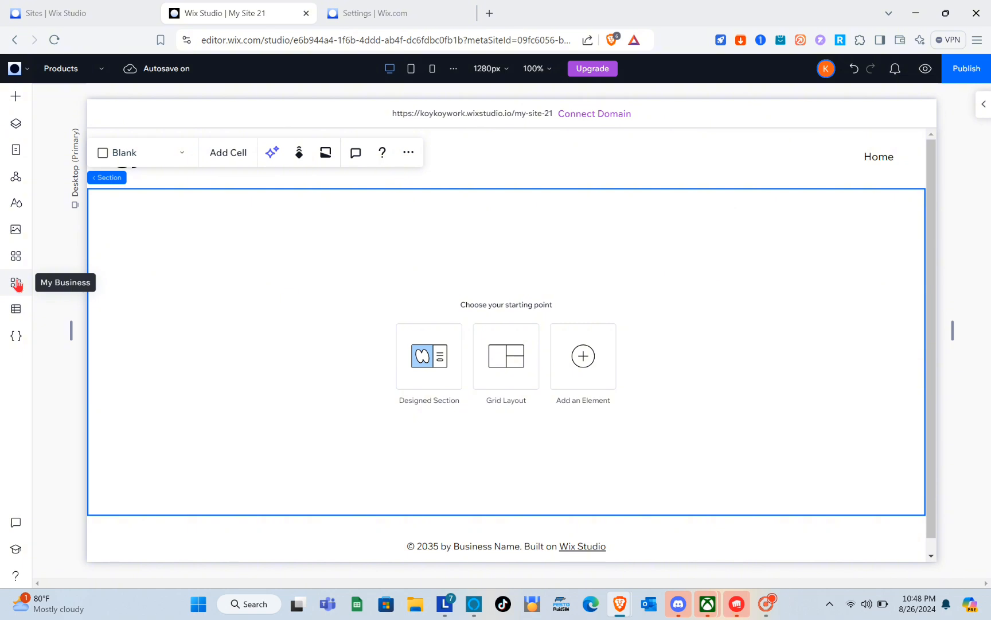
left_click(16, 283)
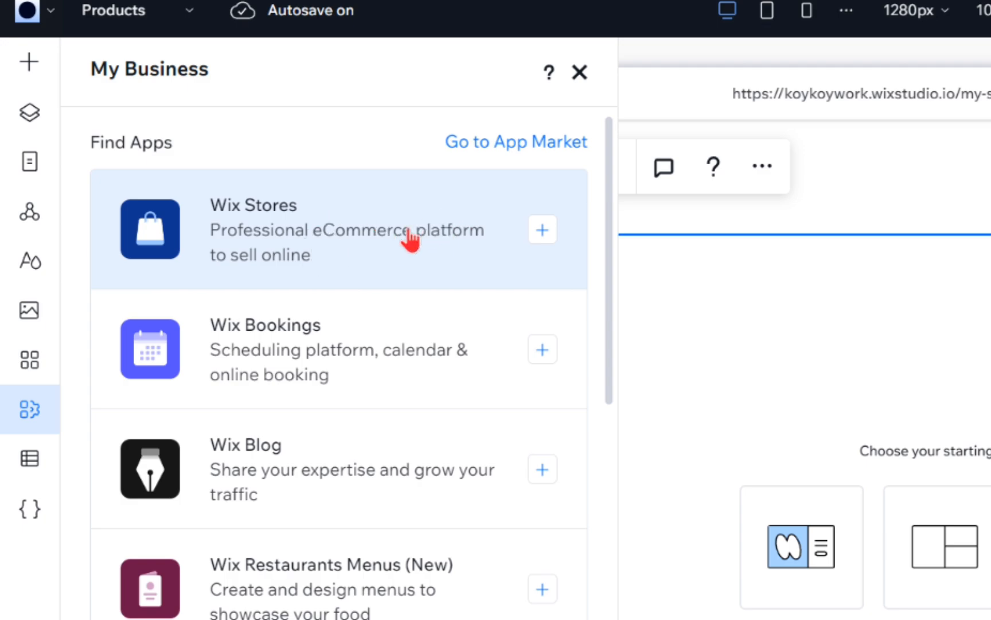
left_click(409, 235)
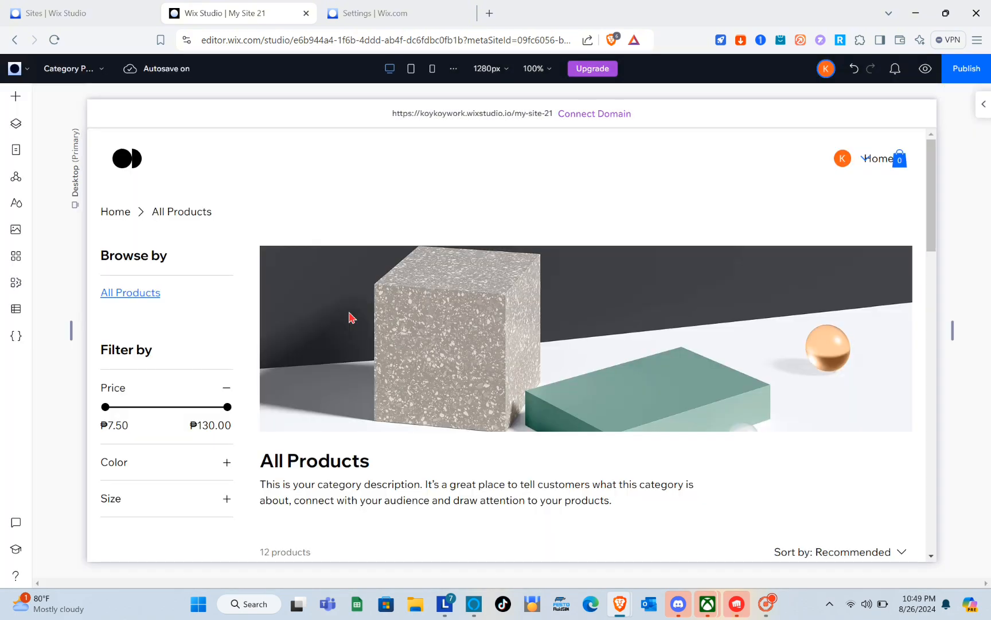
Examine the store's category page, from its filters and banner through the sample product grid to the footer
scroll(351, 317, "down", 10)
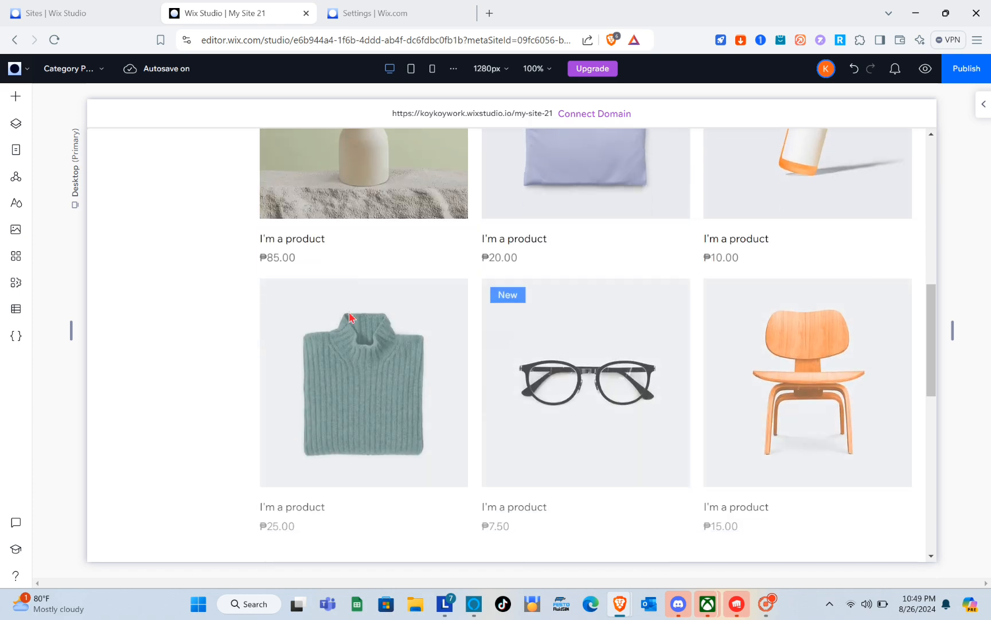
scroll(351, 316, "down", 10)
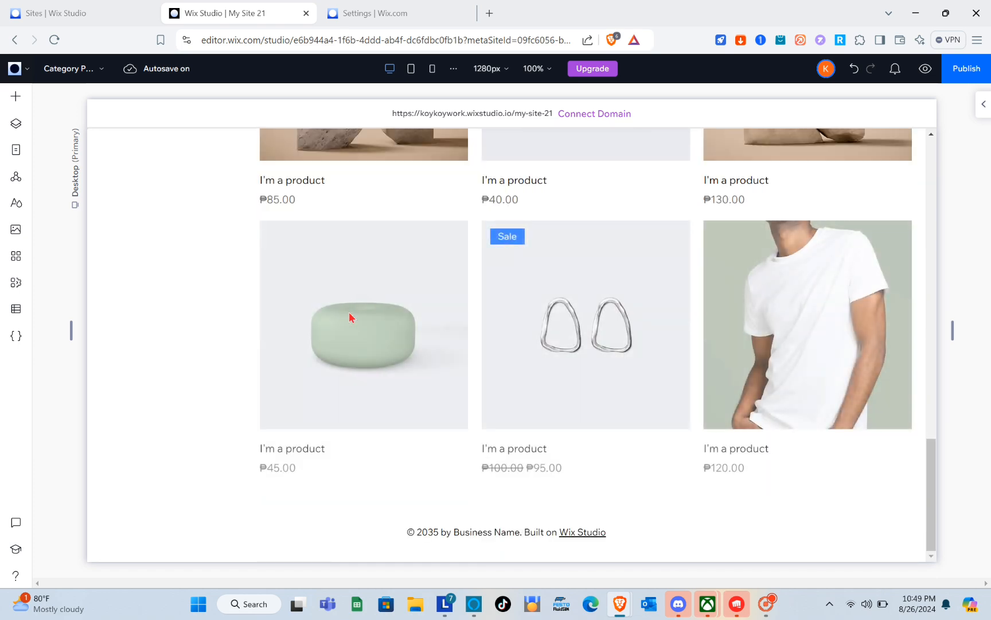
scroll(351, 316, "up", 20)
scroll(442, 310, "down", 1)
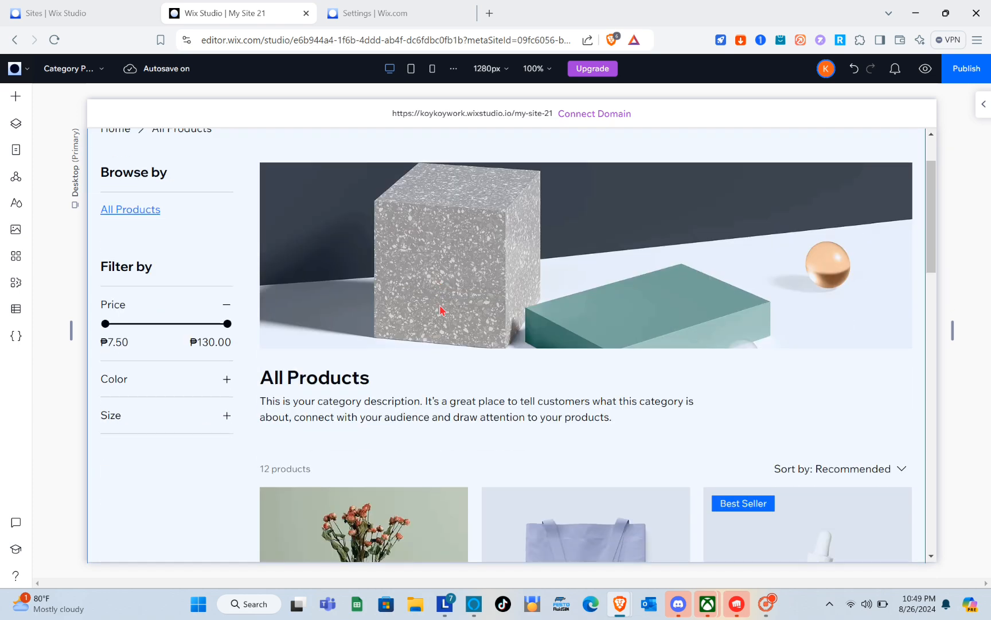
scroll(442, 310, "down", 1)
left_click(442, 310)
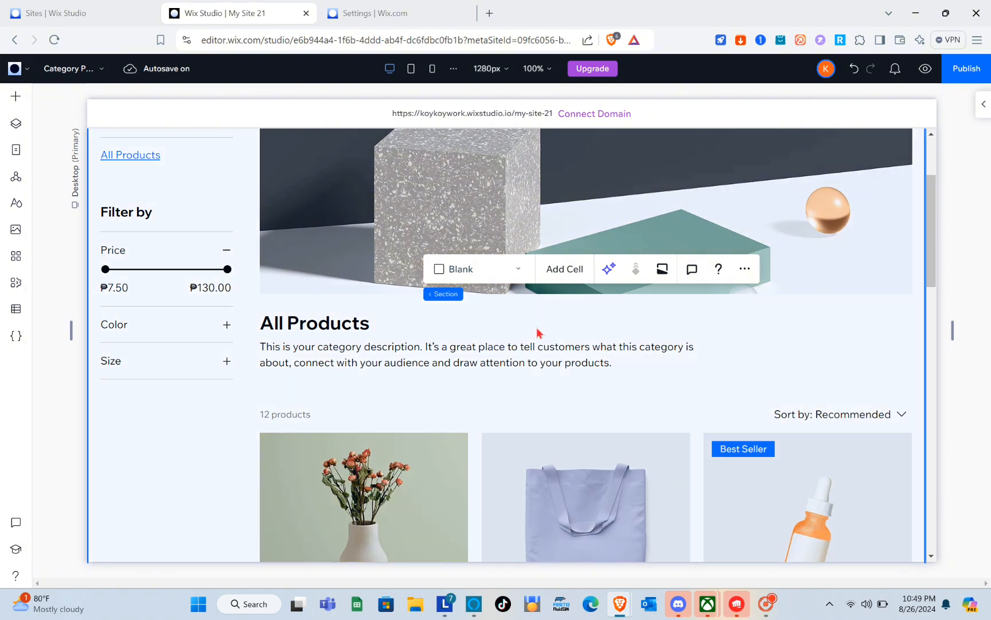
left_click(554, 470)
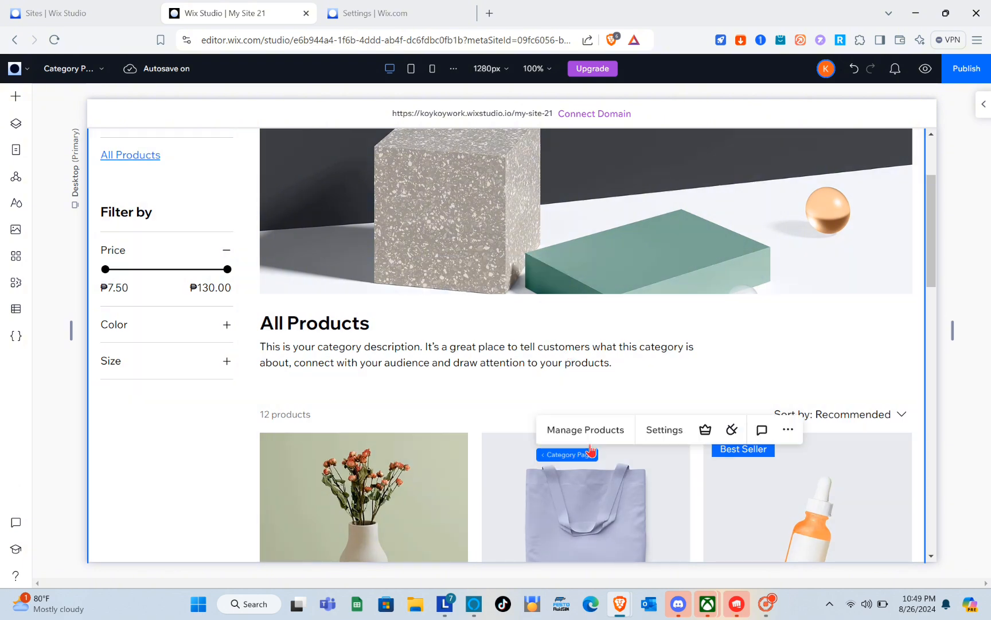
scroll(333, 438, "down", 5)
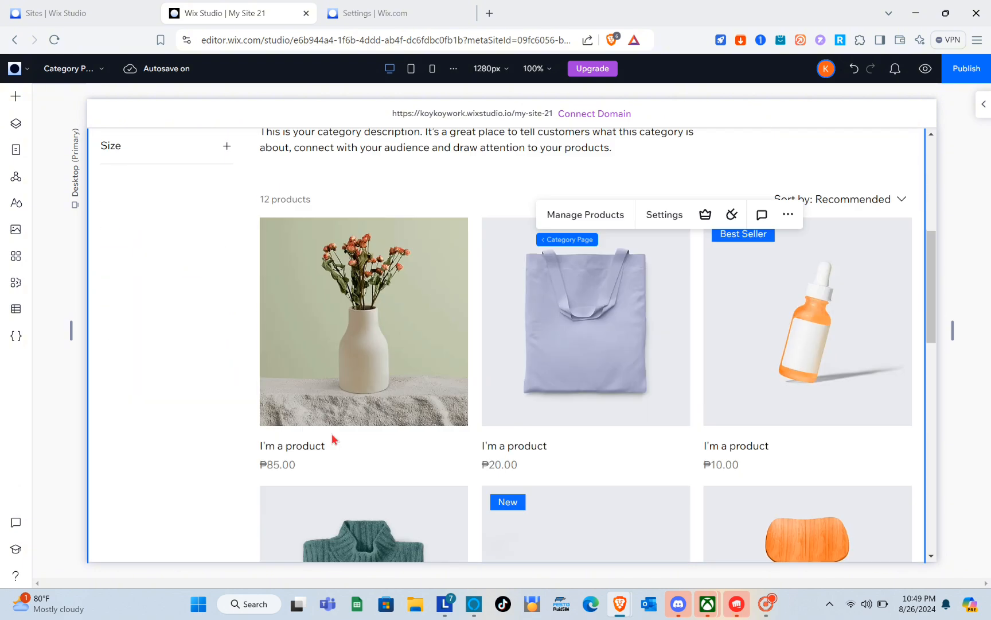
scroll(487, 292, "up", 3)
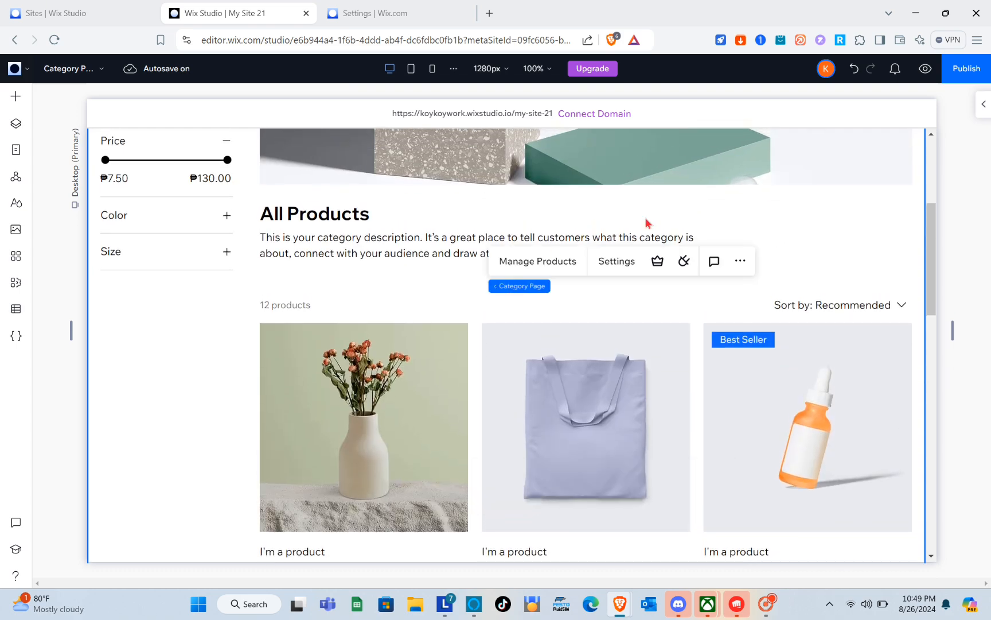
Select the category page's product gallery and open its product management
left_click(749, 219)
left_click(727, 264)
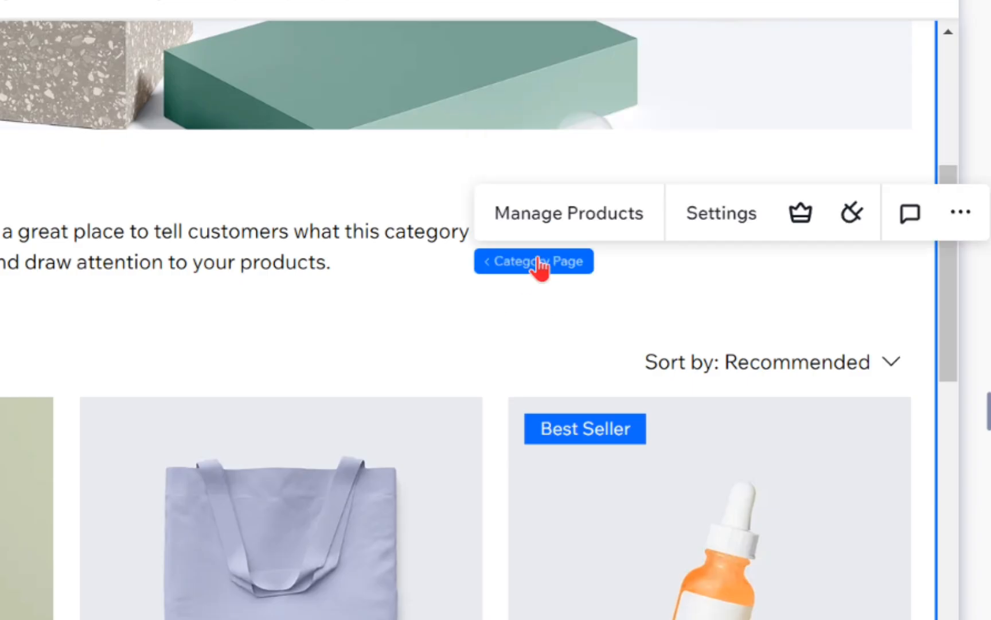
left_click(567, 213)
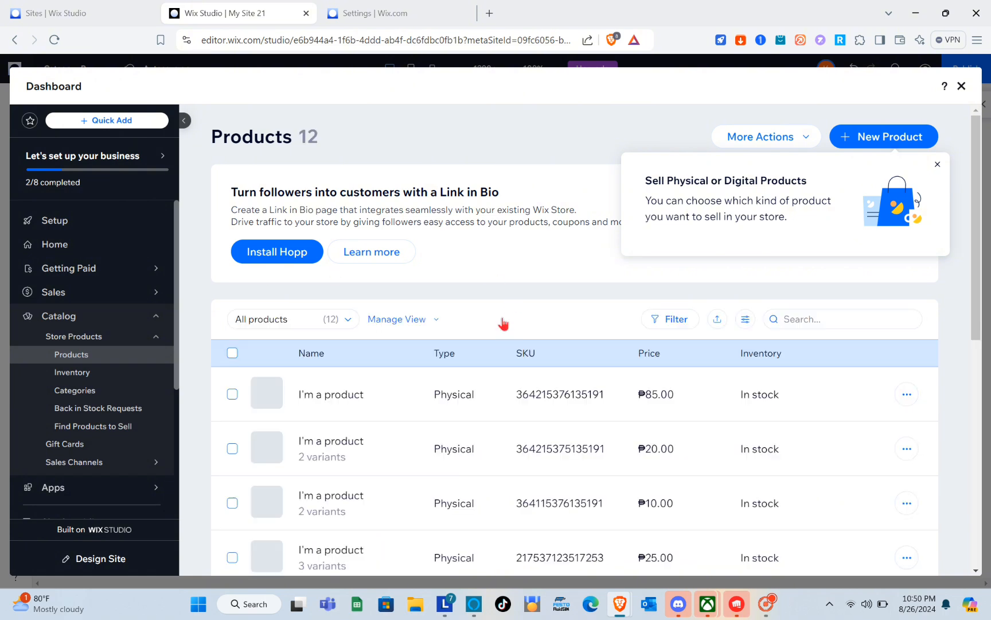
Delete all sample products from the store catalog and dismiss the notices
left_click(232, 353)
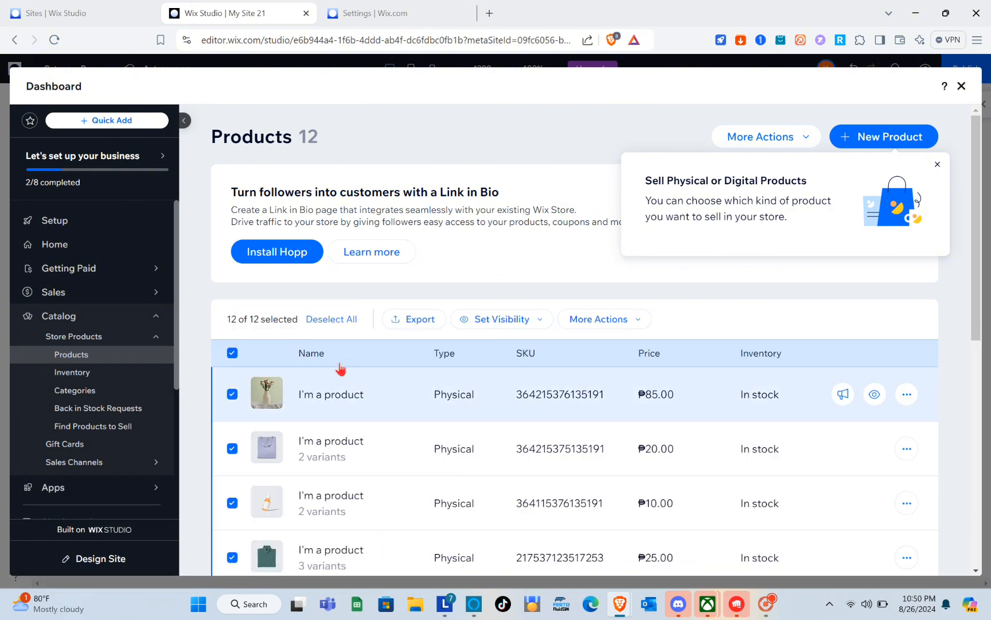
left_click(639, 318)
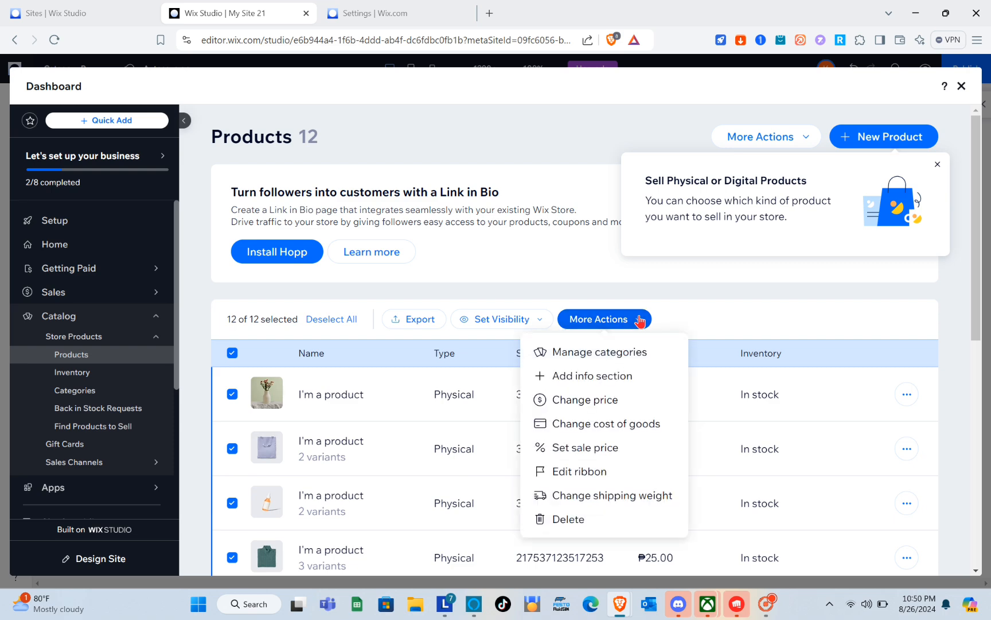
left_click(568, 519)
left_click(653, 417)
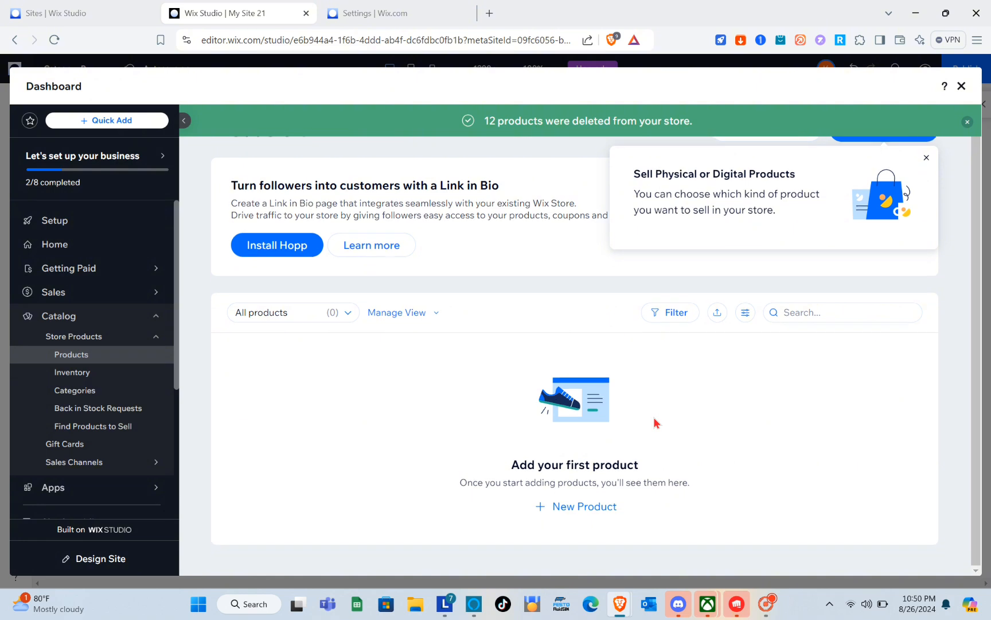
left_click(926, 165)
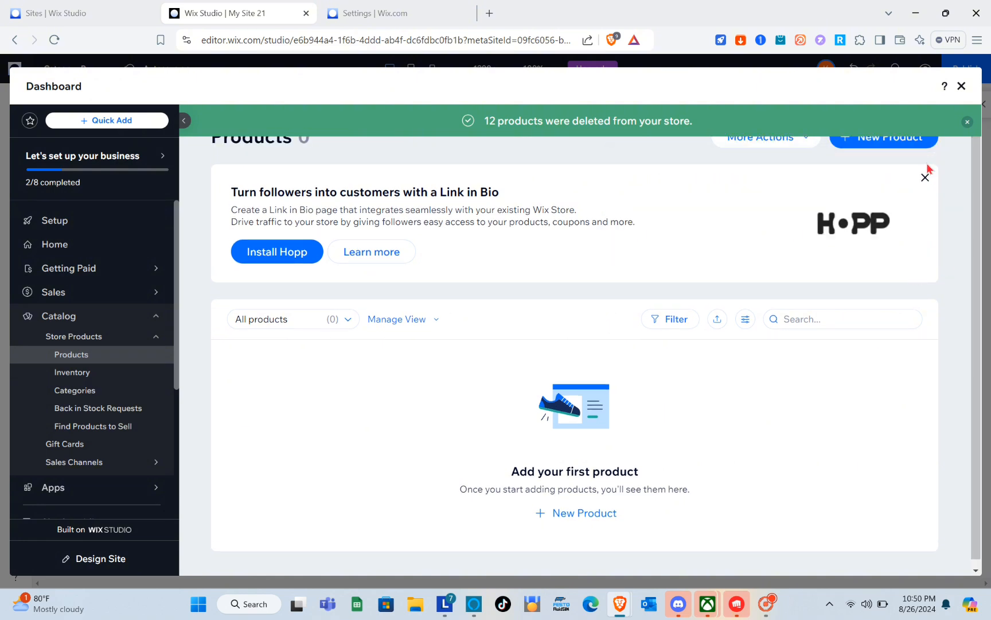
left_click(968, 124)
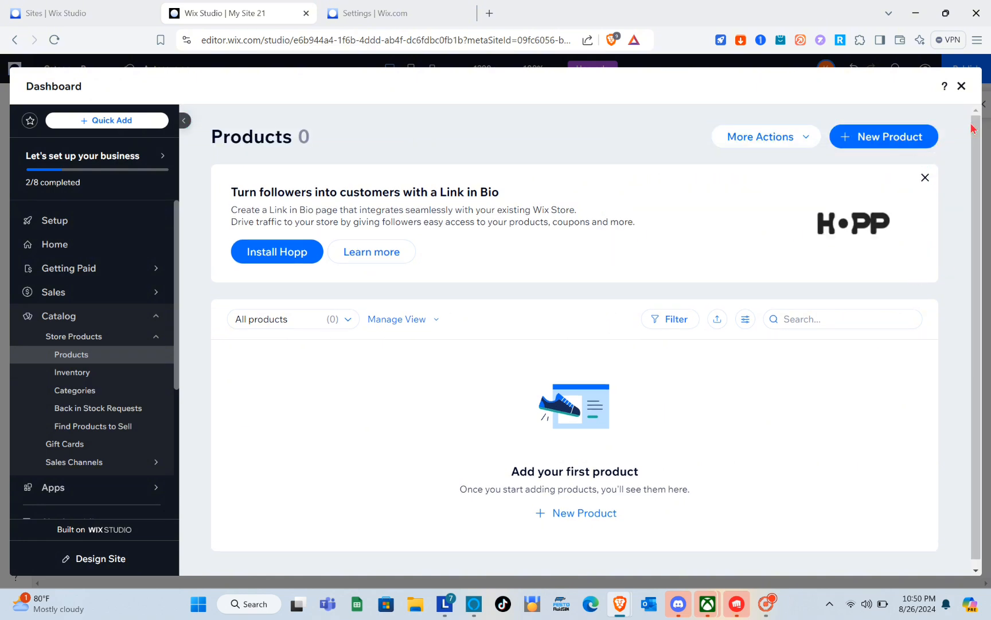
Create a new physical product named BRUSH
left_click(863, 147)
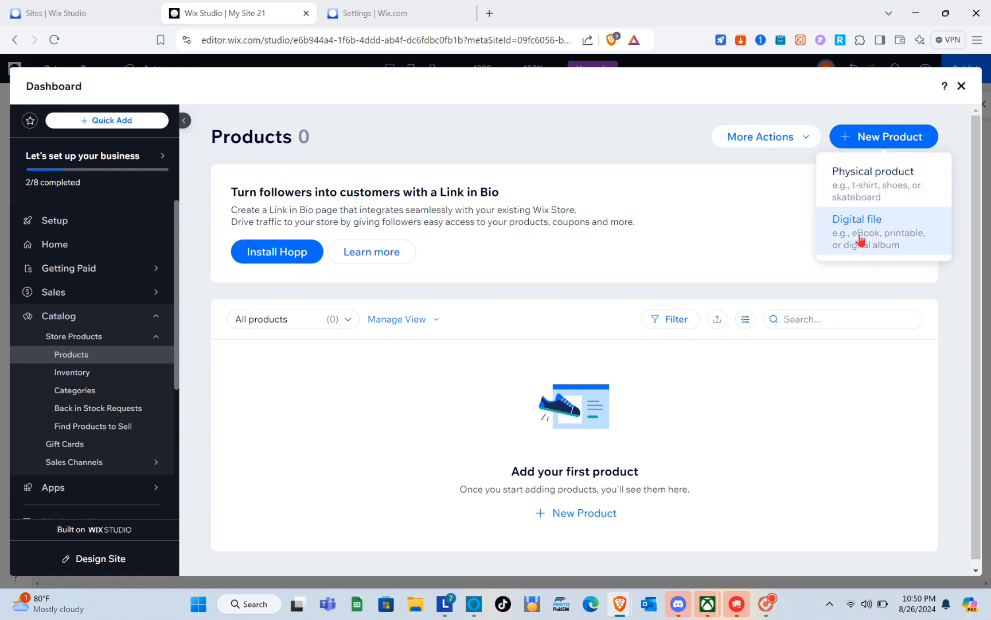
left_click(869, 182)
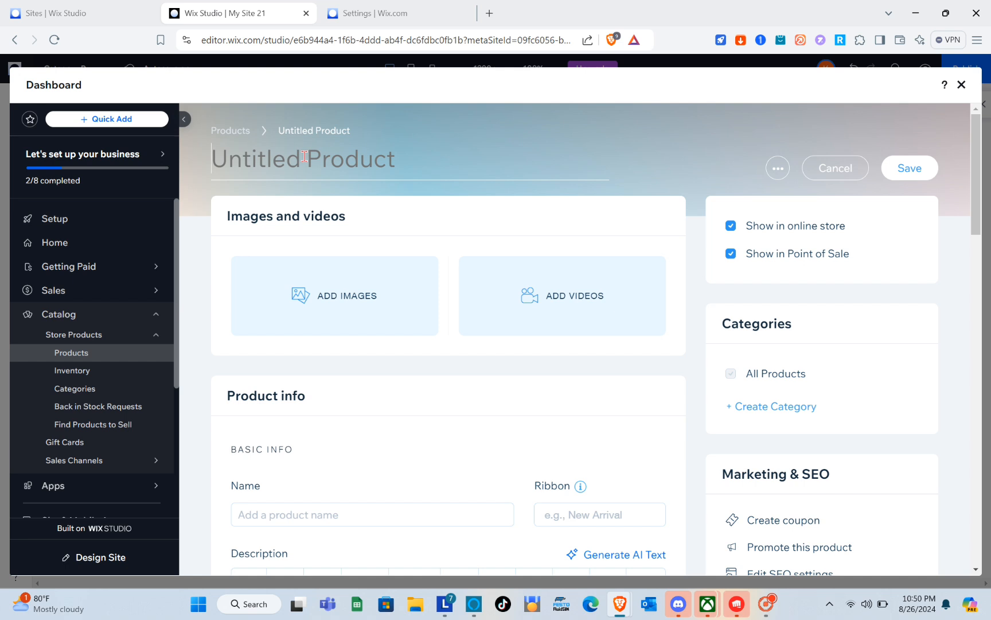
left_click(304, 156)
type("BRUSH")
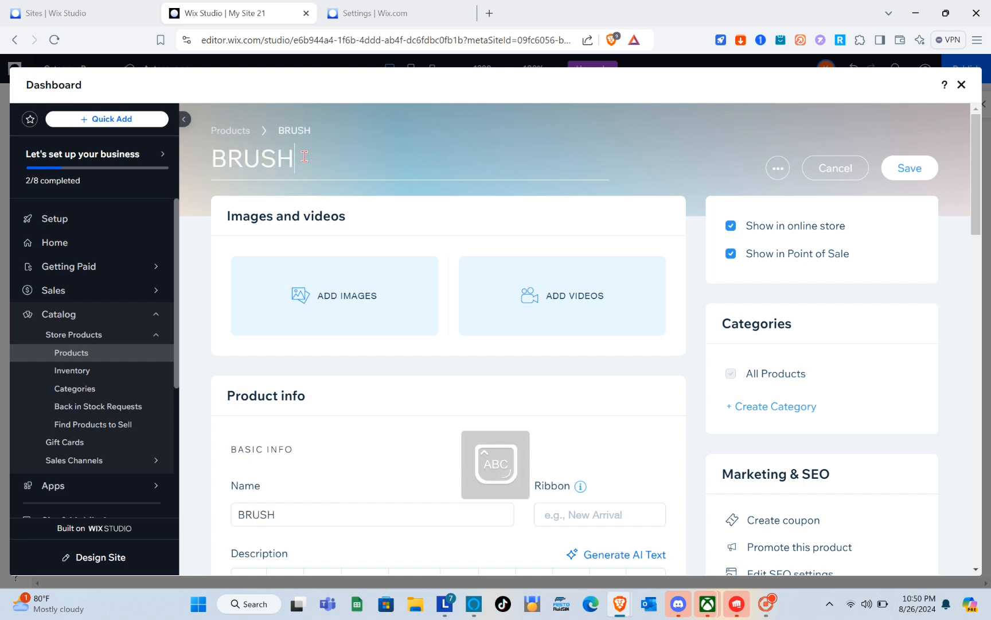
left_click(317, 319)
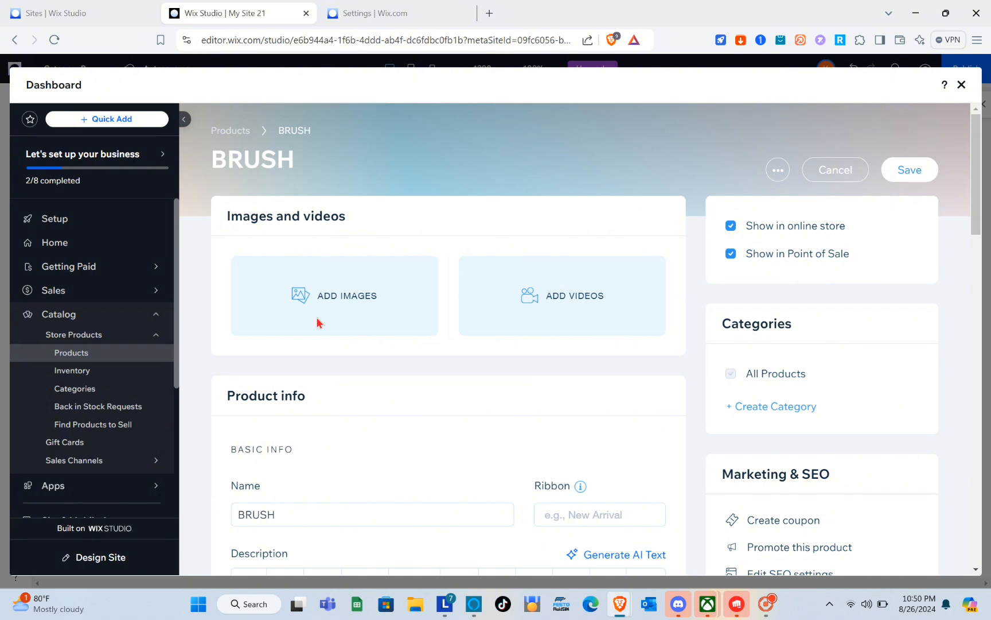
Open the BRUSH product's image picker and search Media from Wix for "MAKE UP BRUSH"
left_click(319, 323)
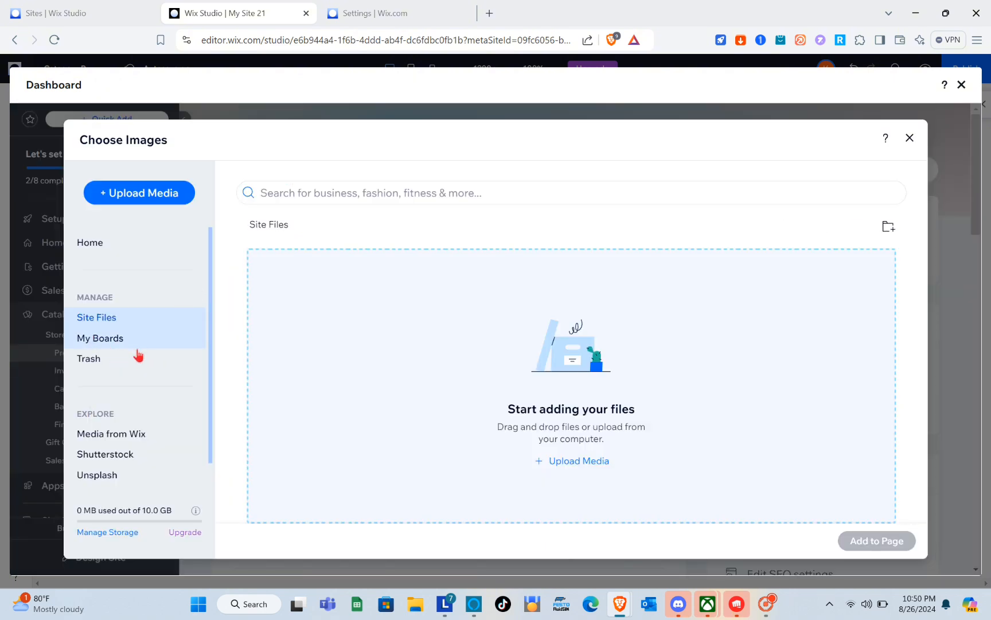
left_click(145, 434)
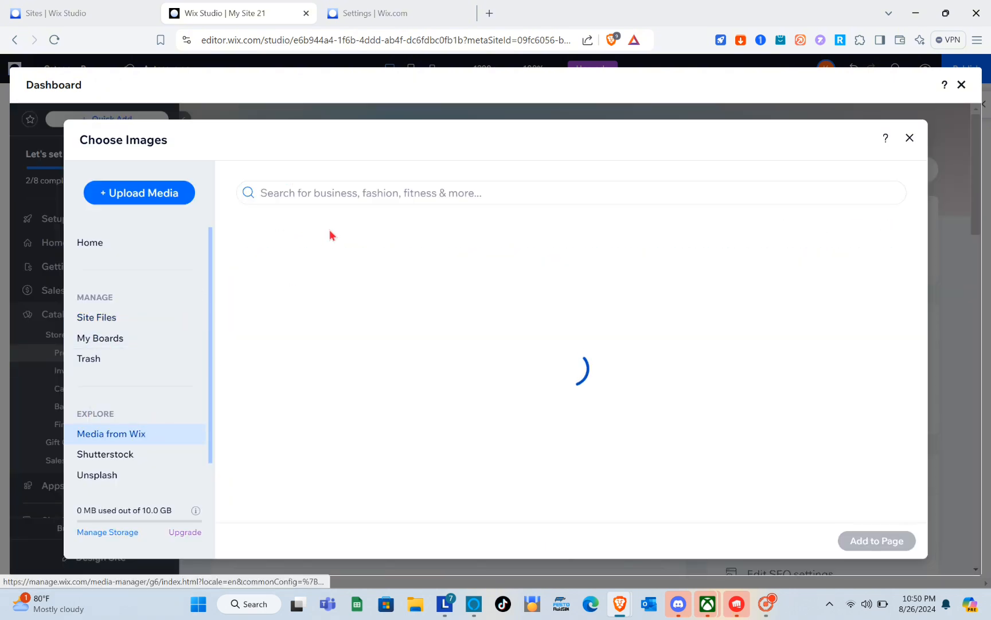
left_click(345, 195)
type("M")
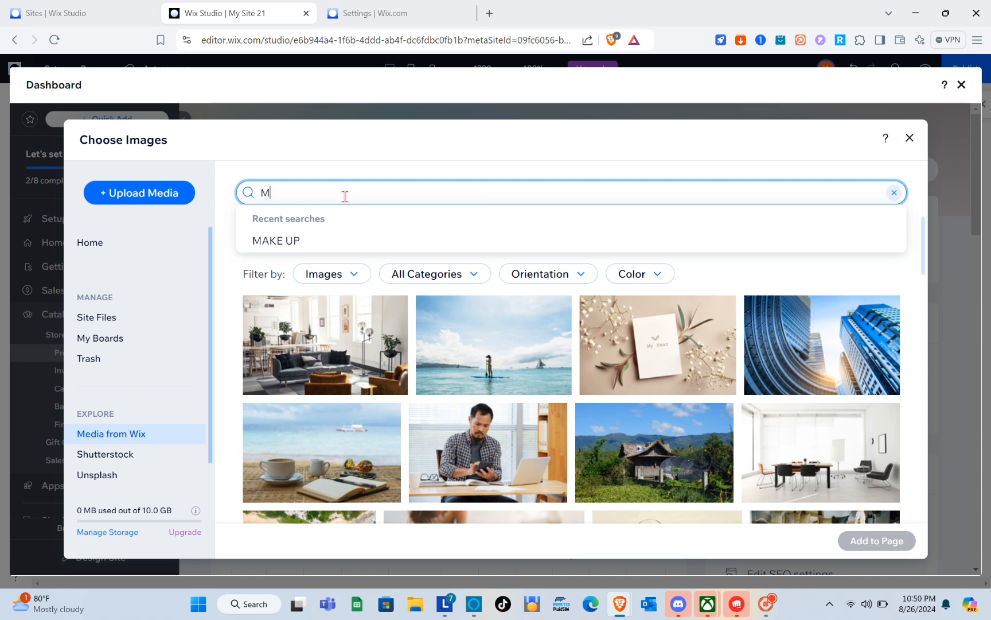
type("AKE UP B")
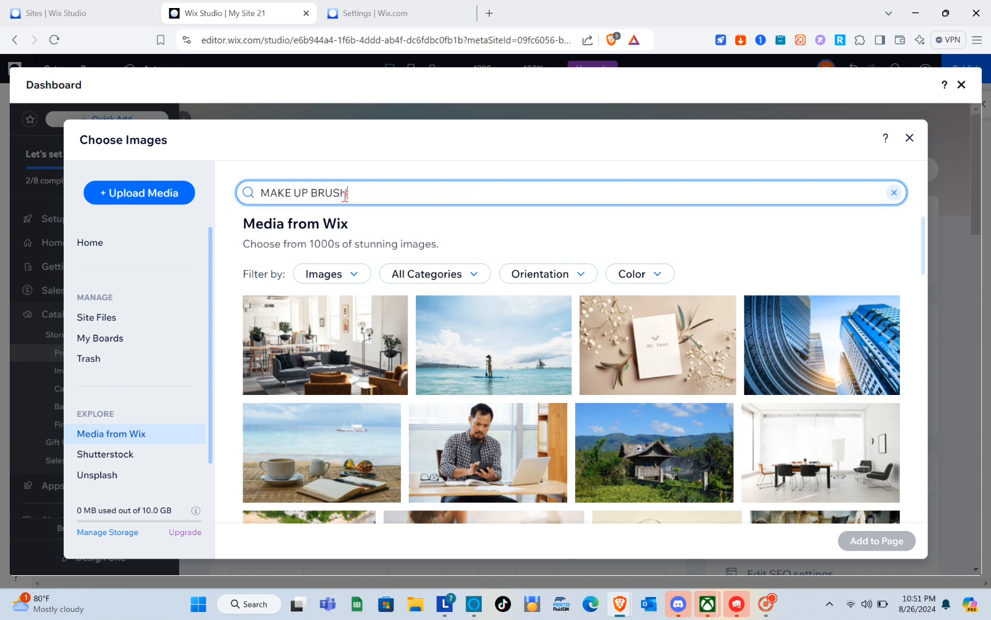
type("RUSH")
key("Return")
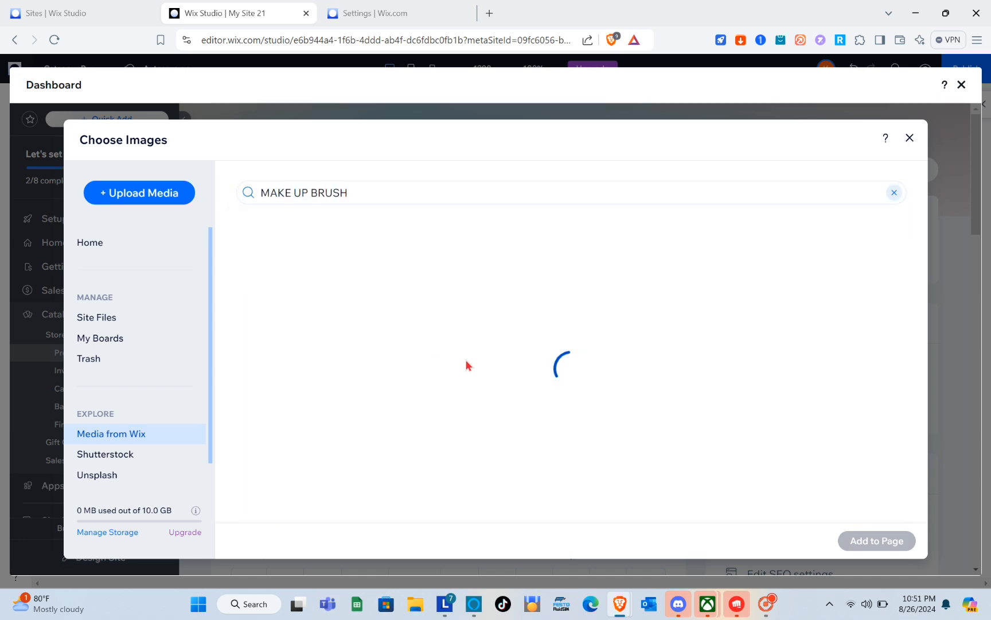
Add the "Brushes" photo of makeup brushes on a grey tray as the product's image
scroll(465, 396, "down", 3)
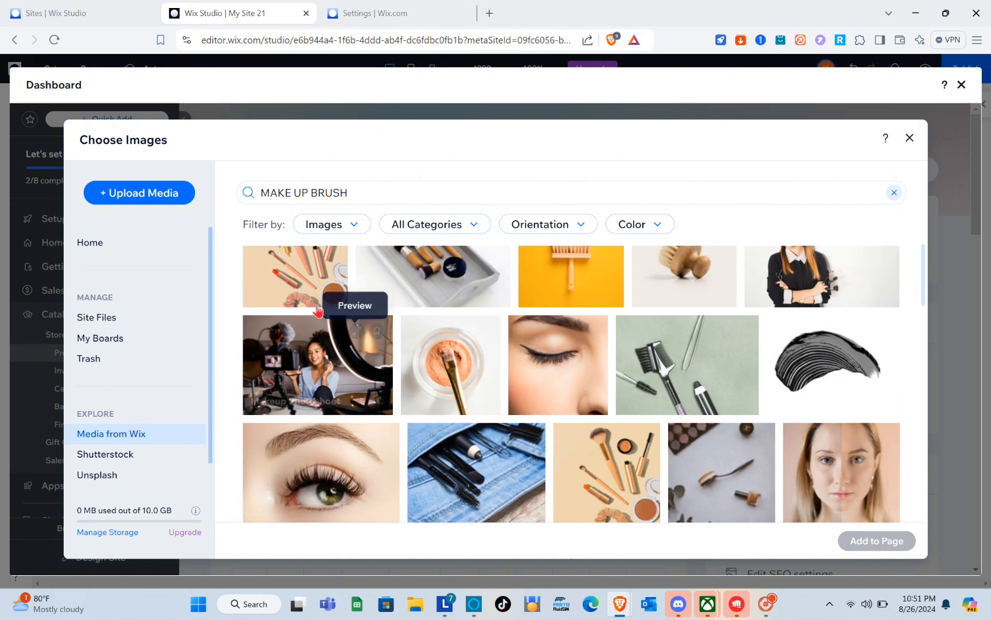
left_click(314, 304)
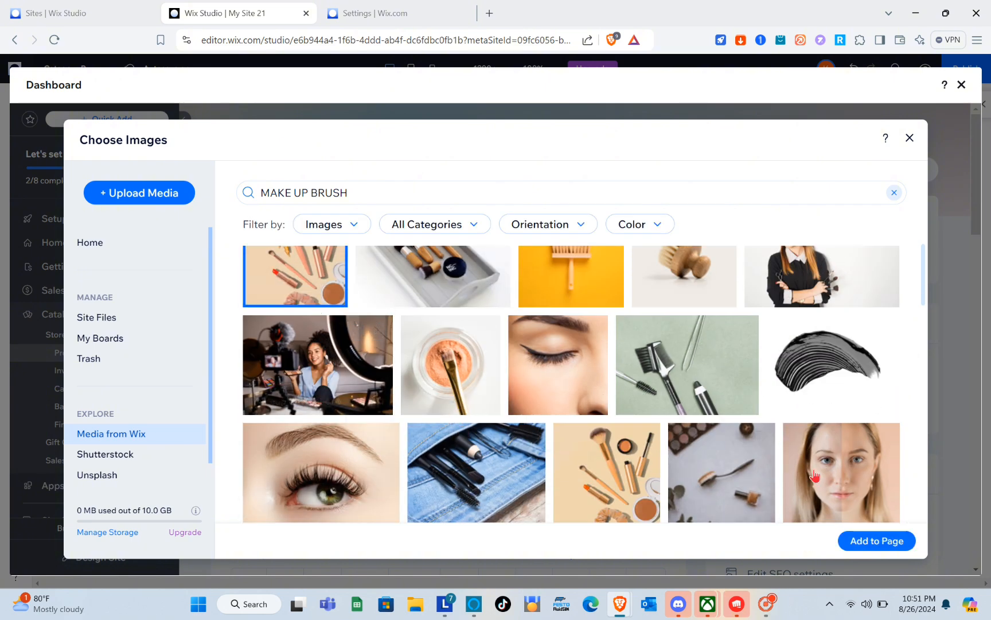
scroll(586, 456, "up", 2)
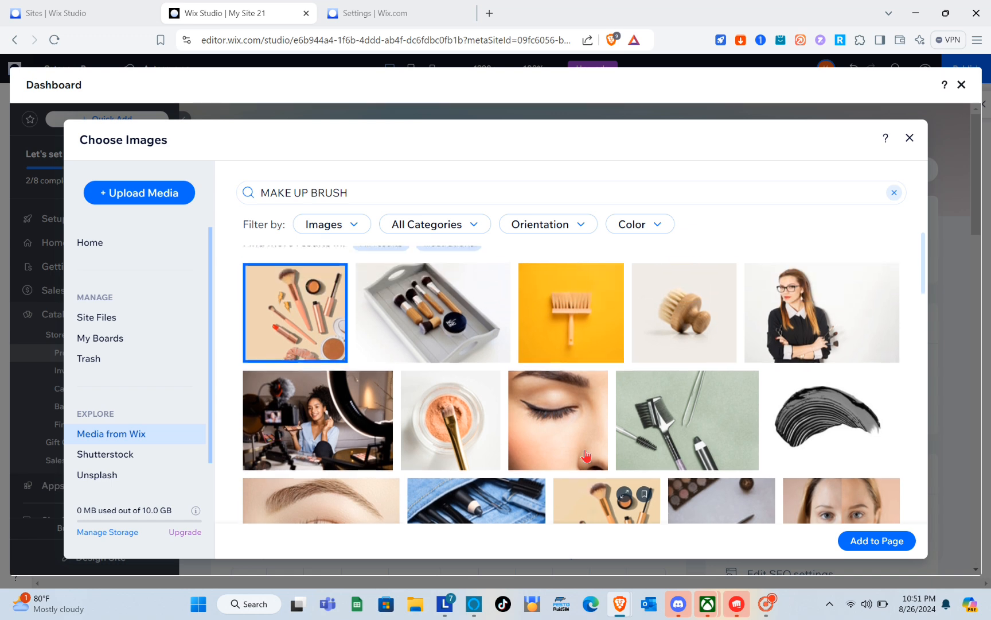
left_click(495, 332)
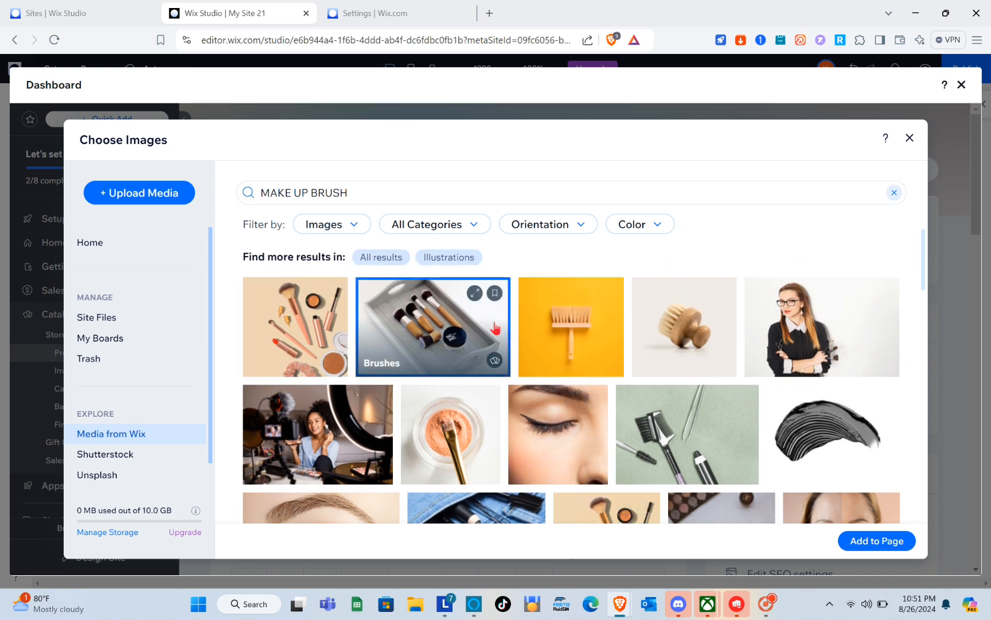
left_click(888, 542)
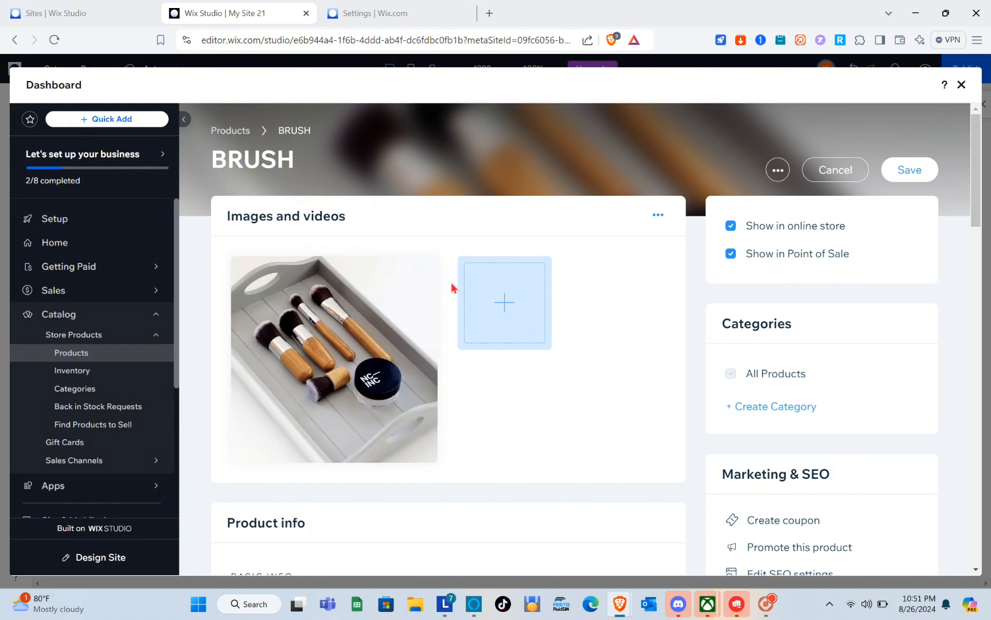
Generate an AI description for the BRUSH product, use the Professional version, and close the text creator
scroll(534, 351, "down", 3)
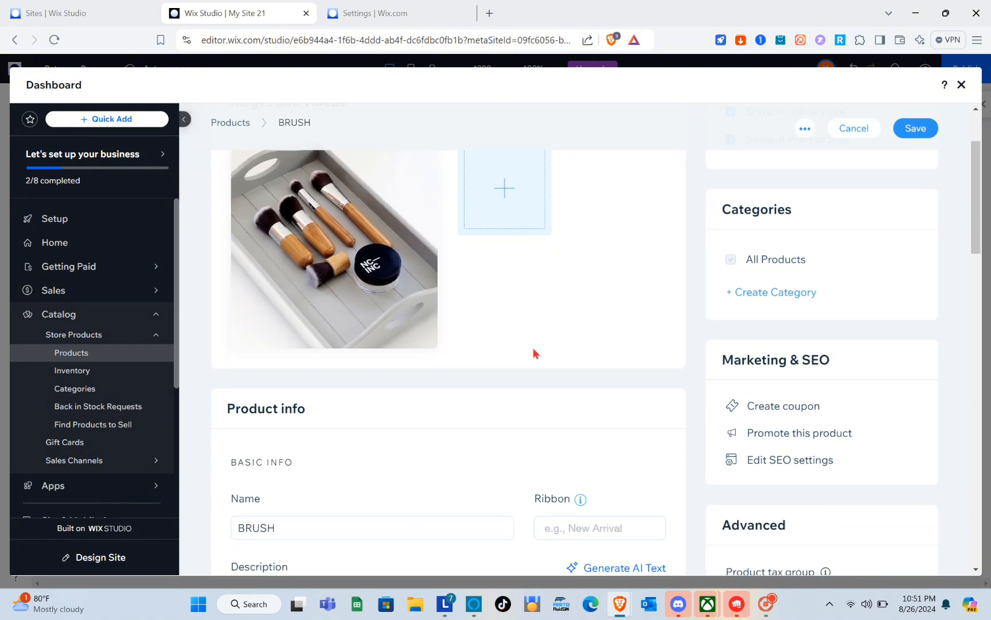
scroll(534, 353, "down", 2)
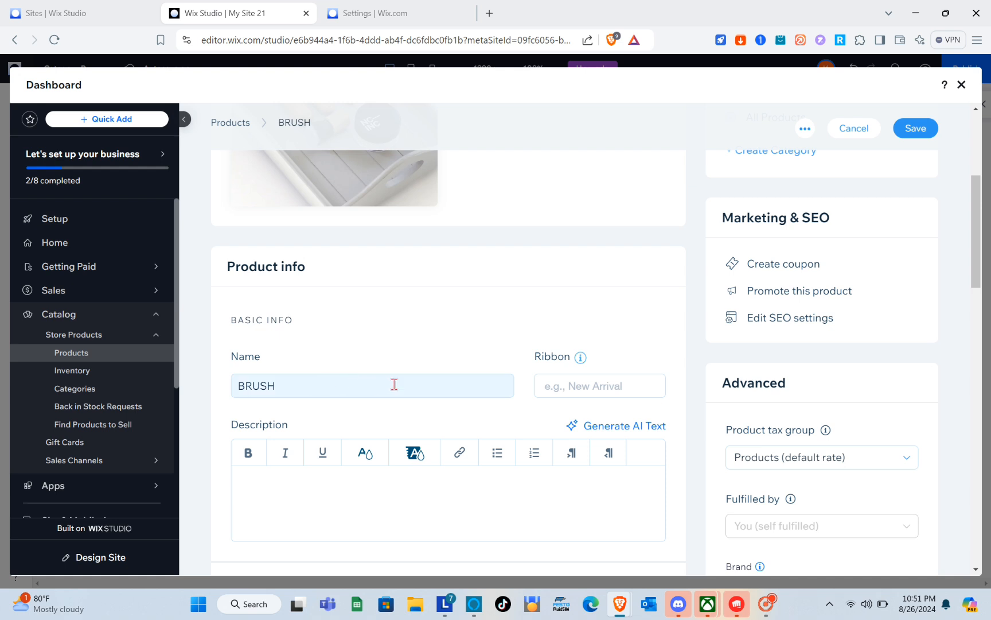
scroll(417, 380, "down", 2)
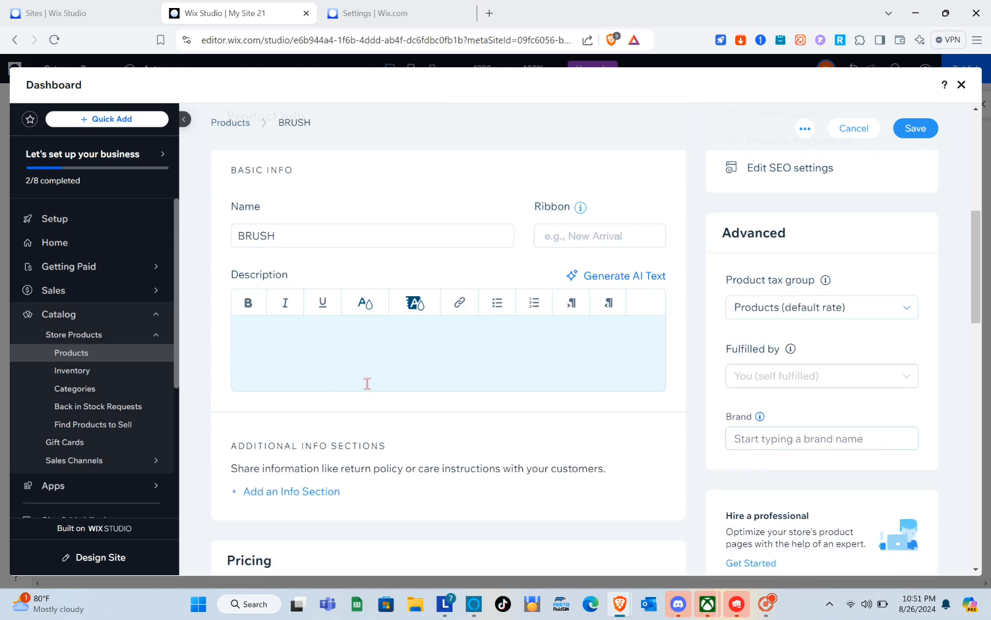
left_click(371, 383)
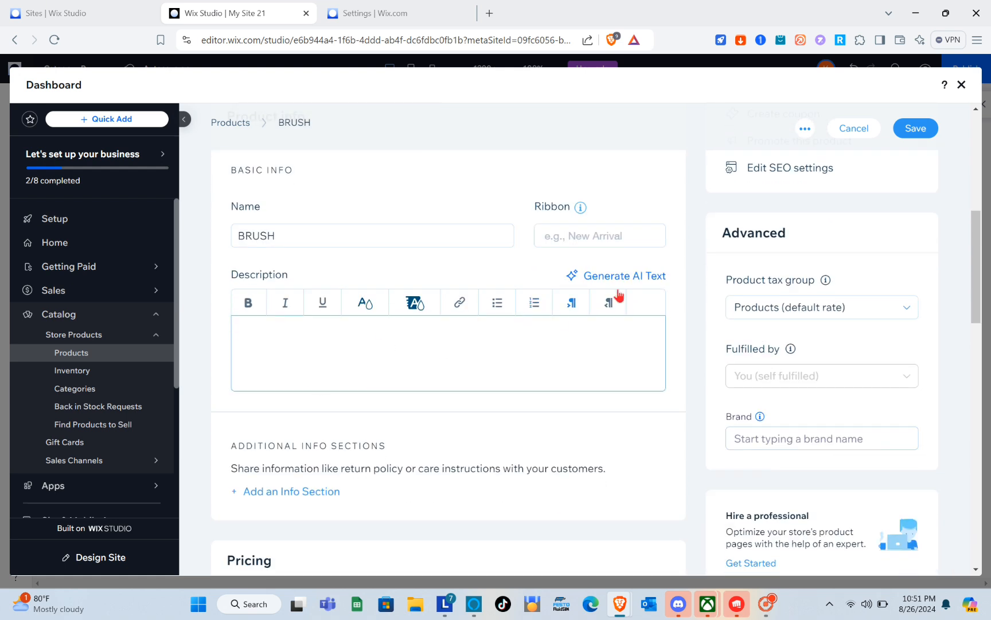
left_click(644, 279)
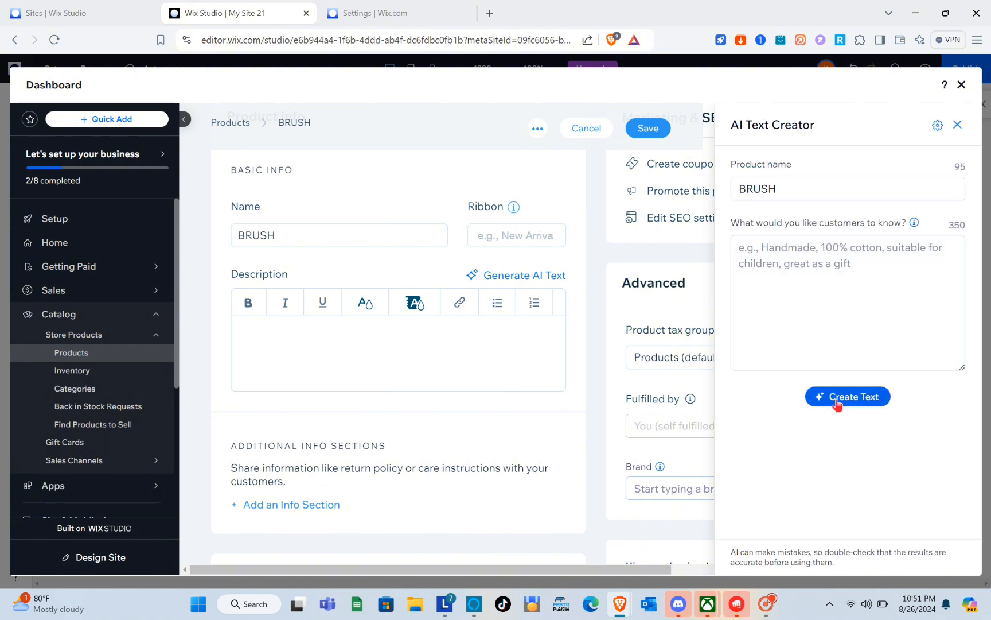
left_click(837, 401)
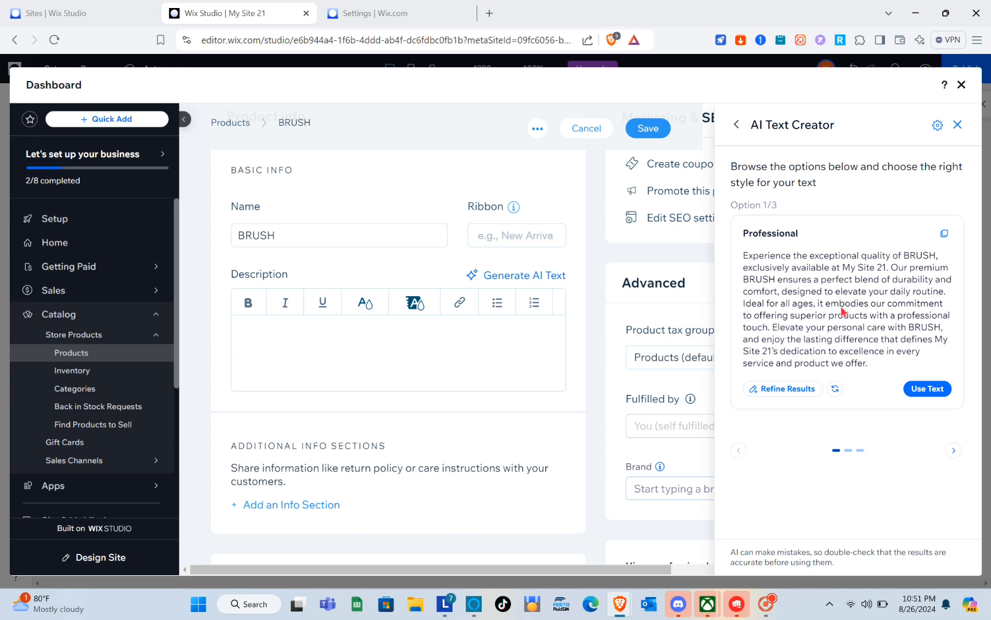
left_click(926, 389)
left_click(957, 125)
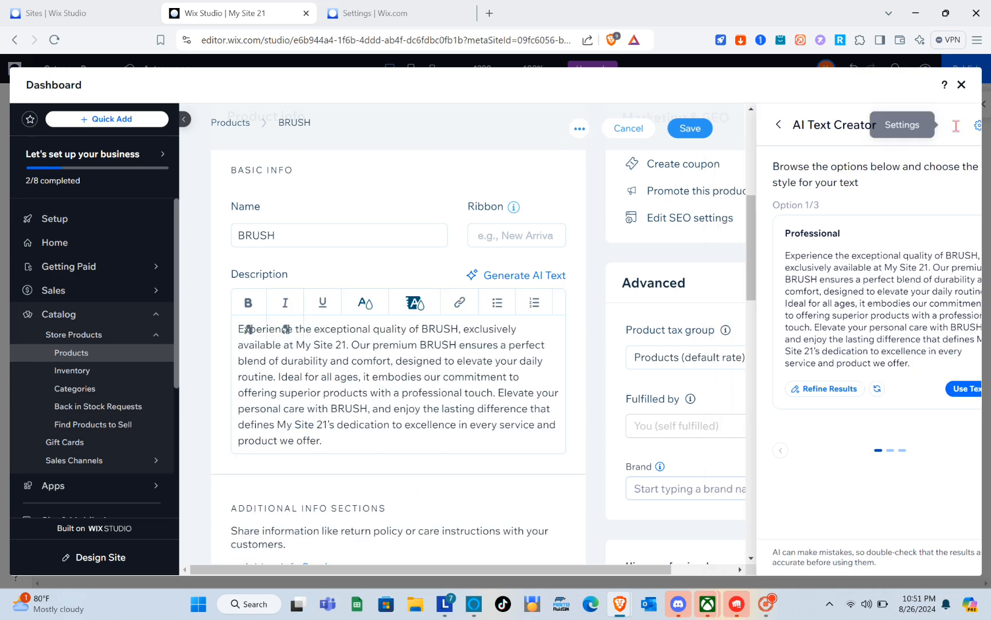
Set the product's price to ₱300 and put it on sale with a 20% discount, leaving price per unit off
scroll(485, 420, "down", 4)
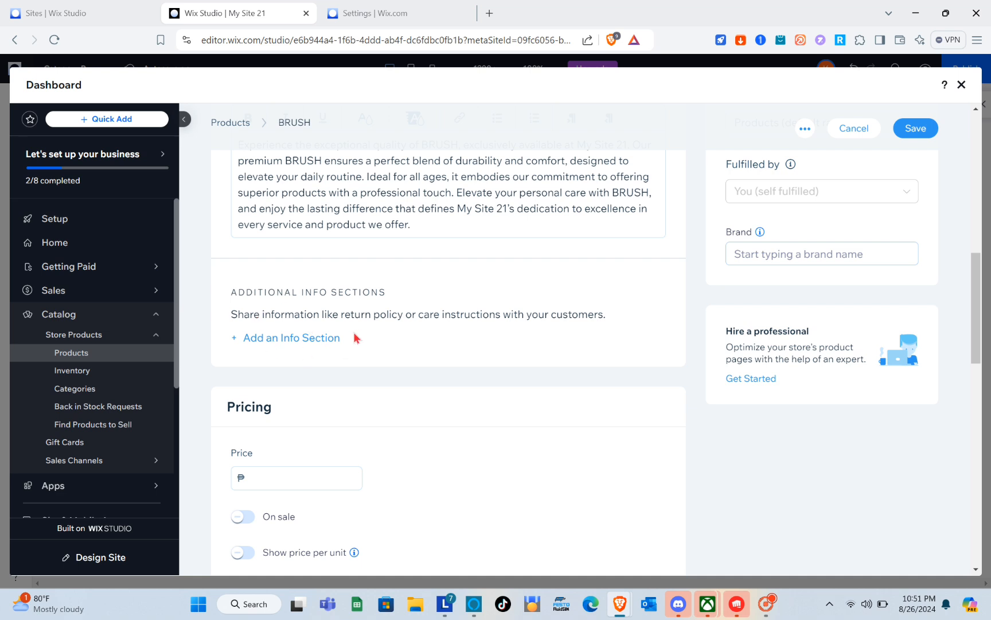
scroll(343, 348, "down", 2)
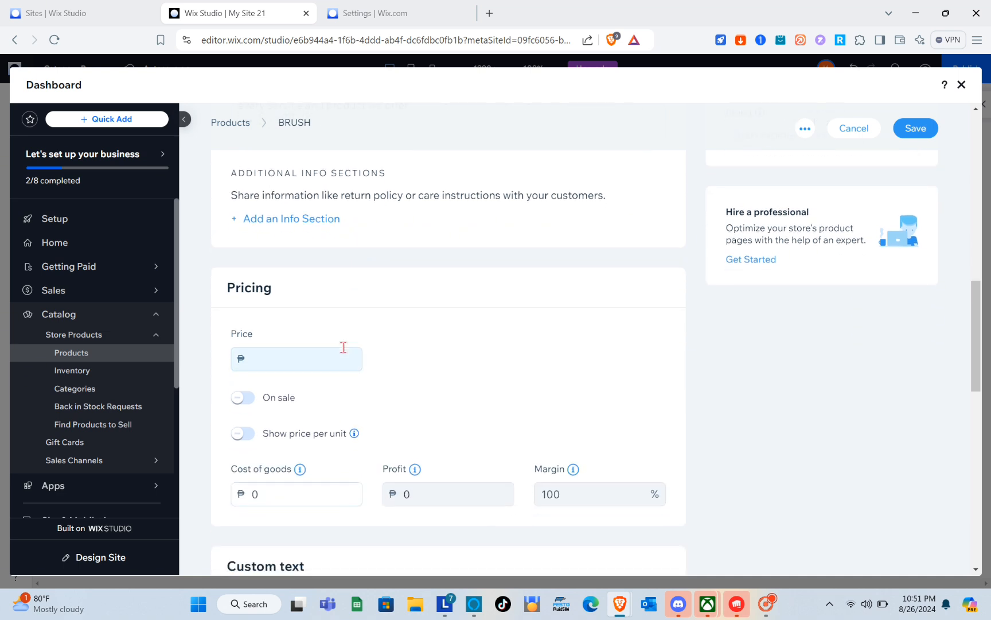
left_click(269, 365)
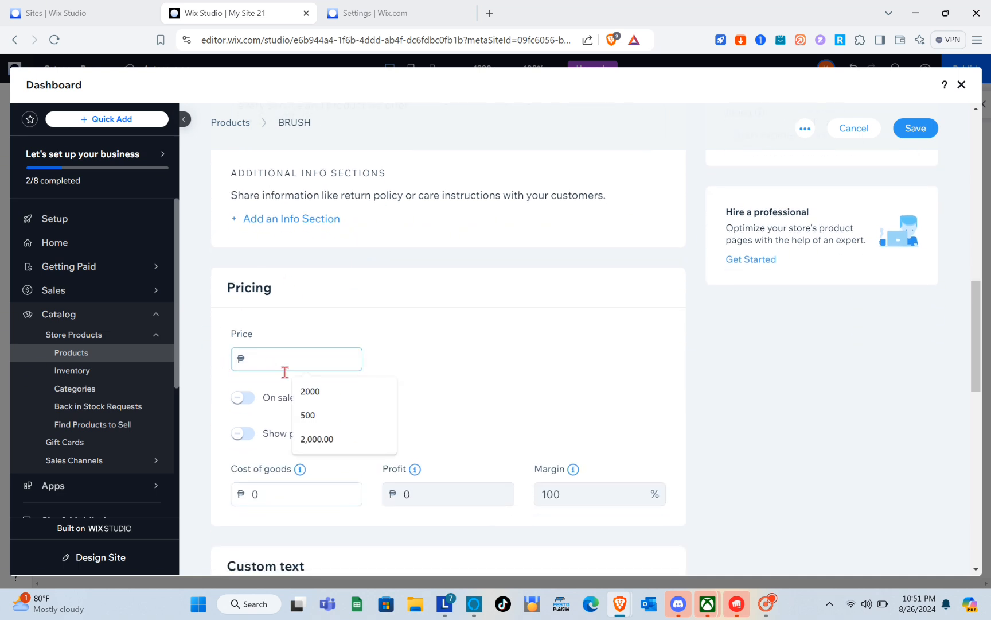
type("300")
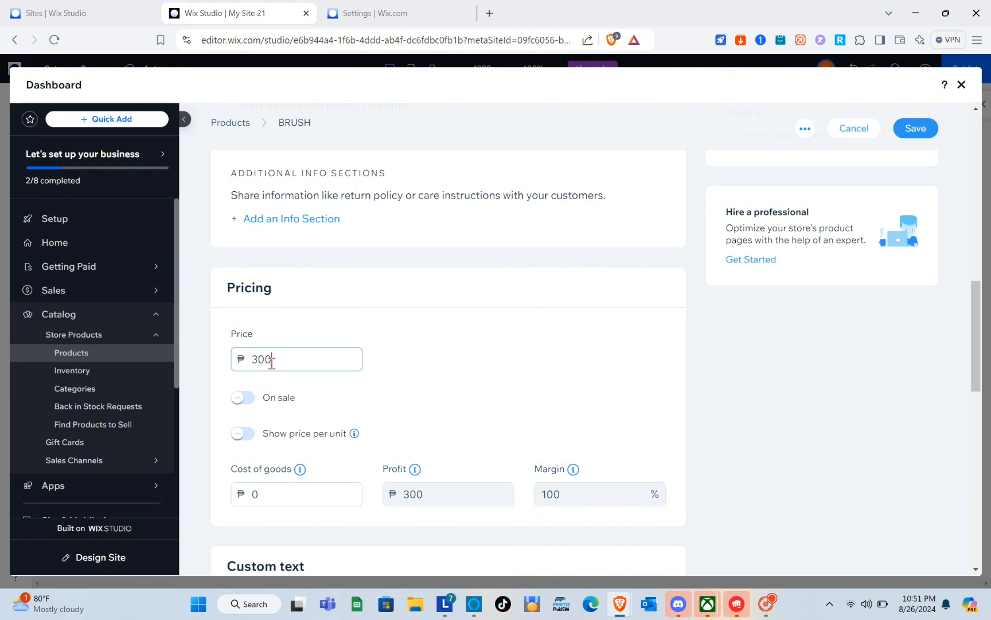
left_click(246, 402)
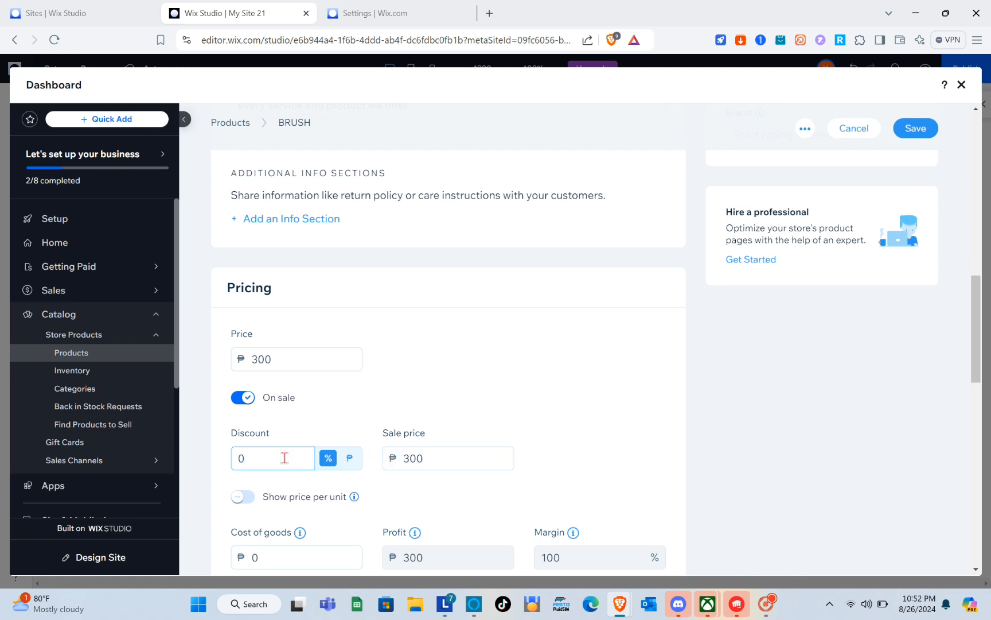
type("20")
scroll(283, 460, "down", 2)
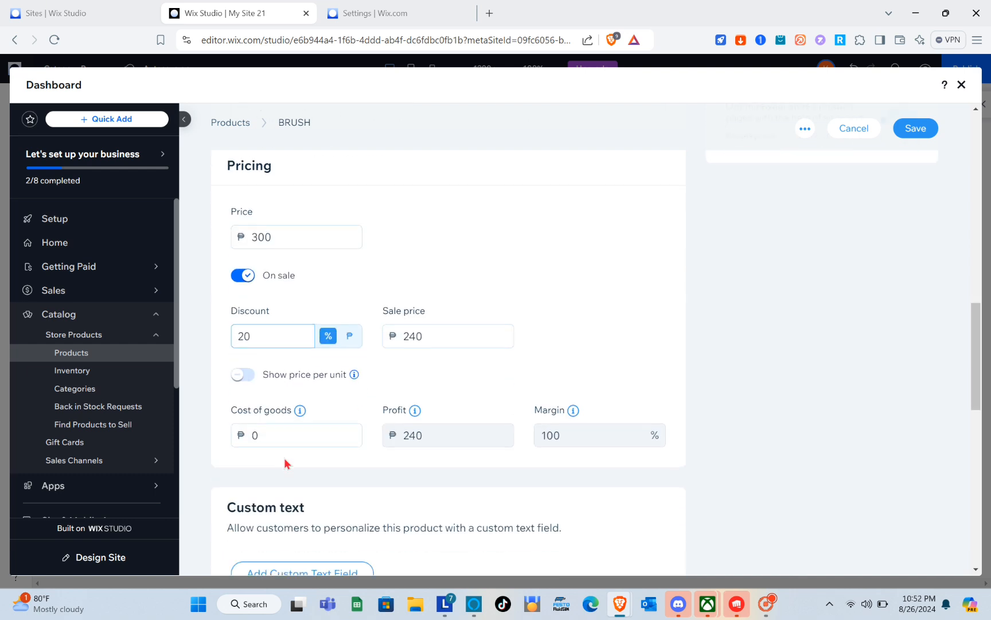
mouse_move(382, 360)
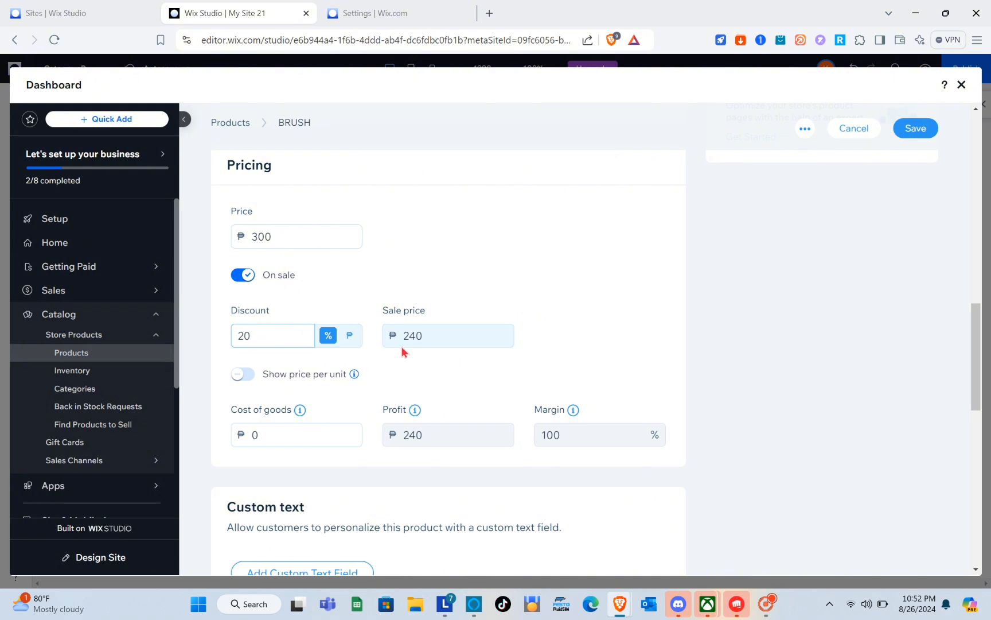
left_click(242, 375)
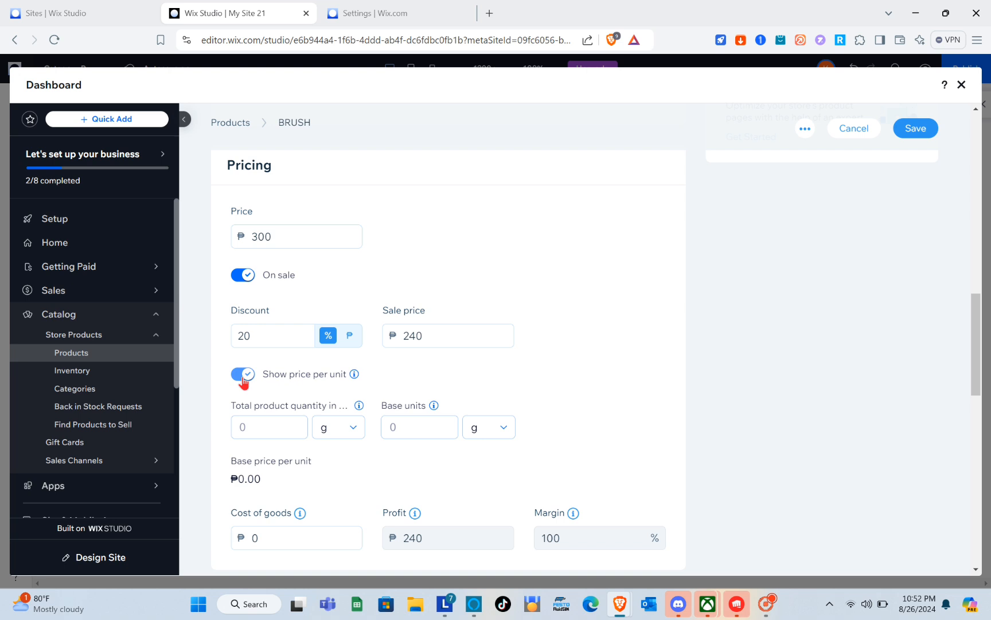
left_click(243, 375)
Review the product's custom text, options, inventory, pre-order and subscription sections, then its visibility, category, marketing and advanced settings
scroll(244, 381, "down", 3)
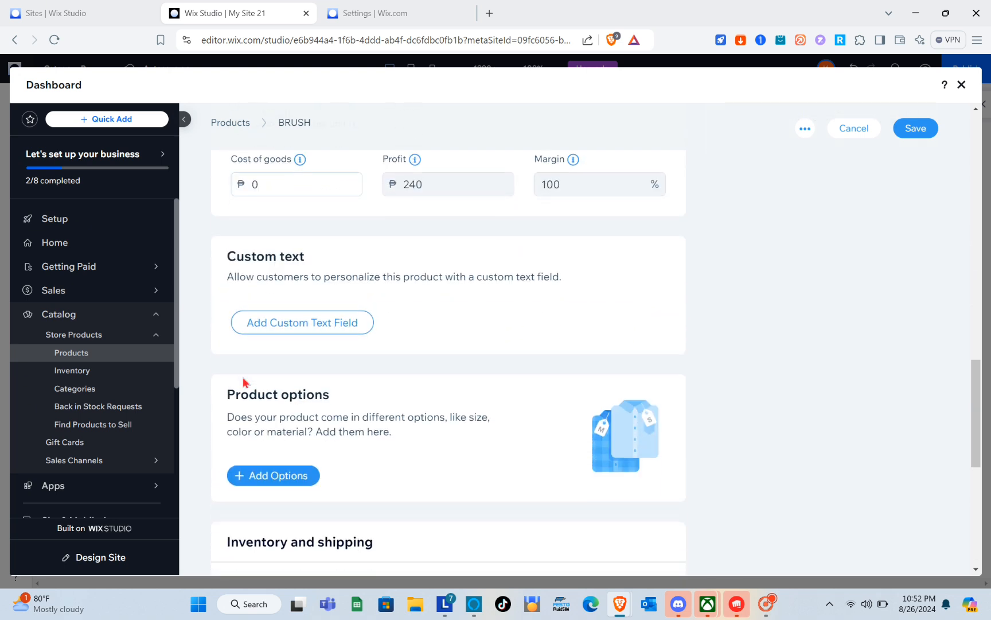
scroll(242, 382, "down", 1)
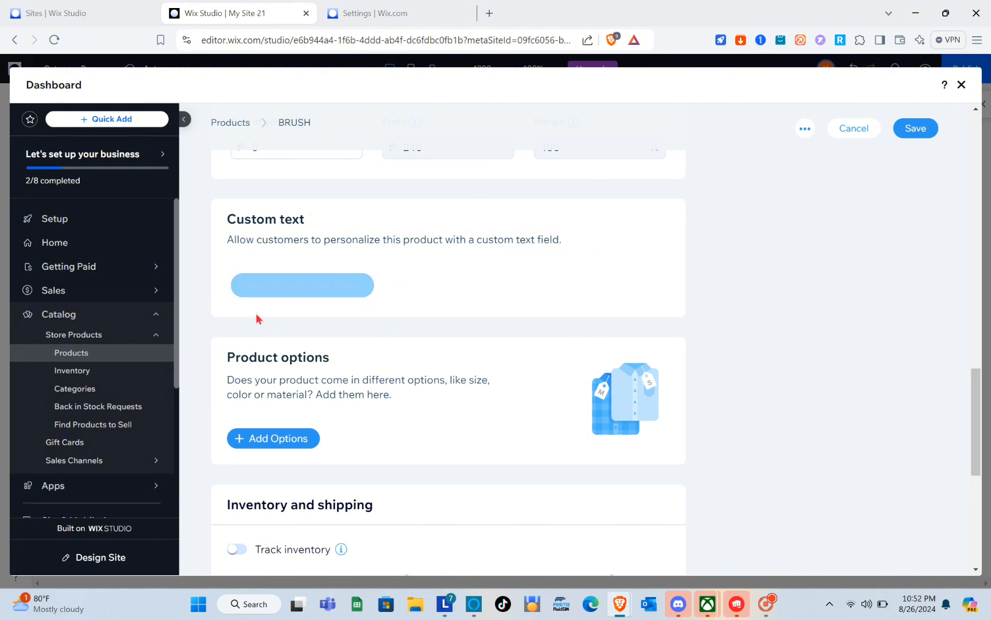
scroll(240, 244, "down", 3)
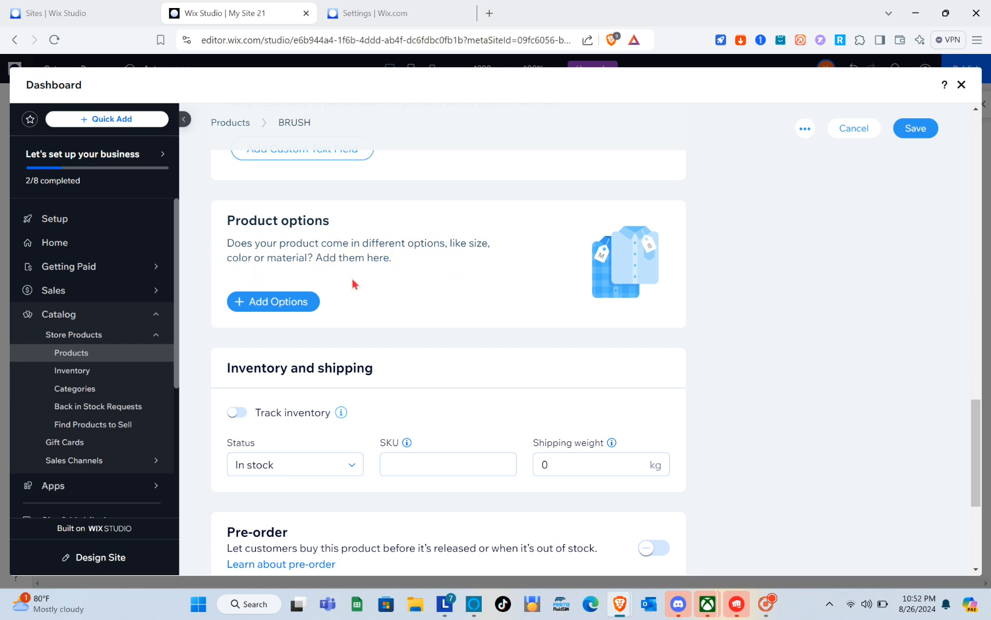
scroll(354, 284, "down", 3)
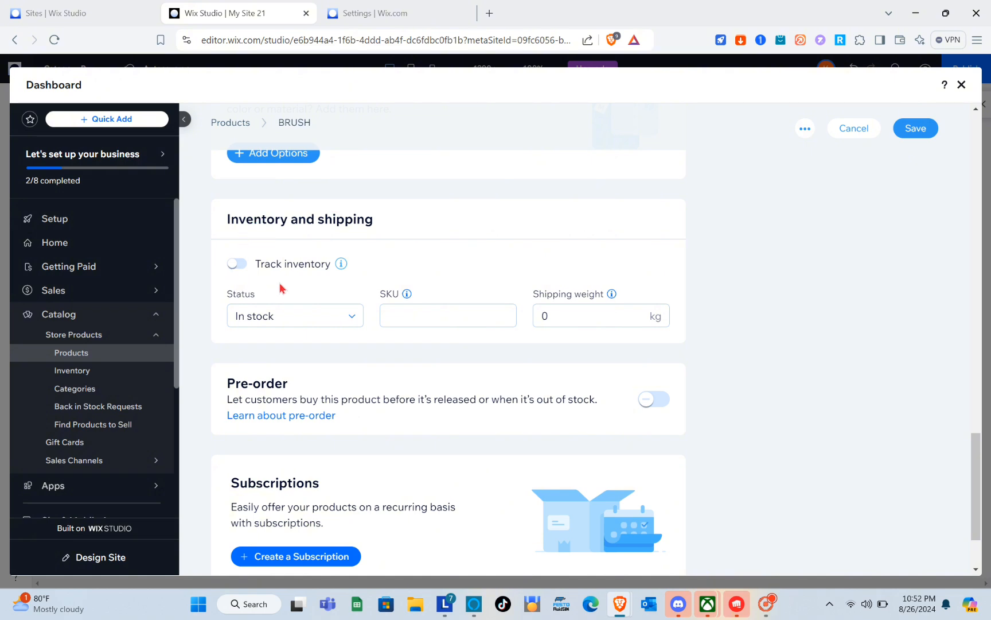
left_click(284, 319)
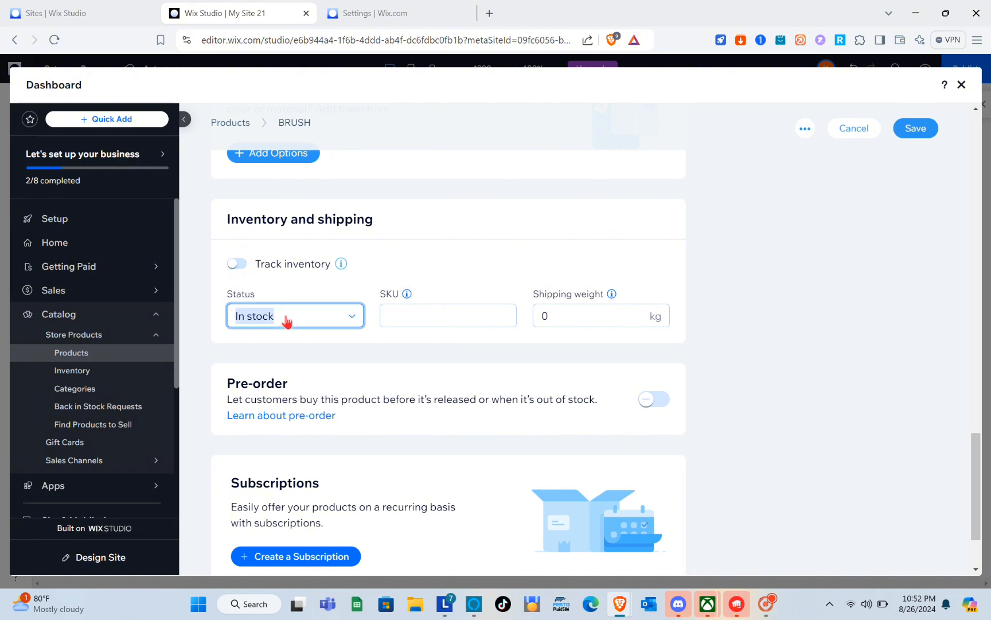
left_click(287, 320)
scroll(325, 312, "down", 2)
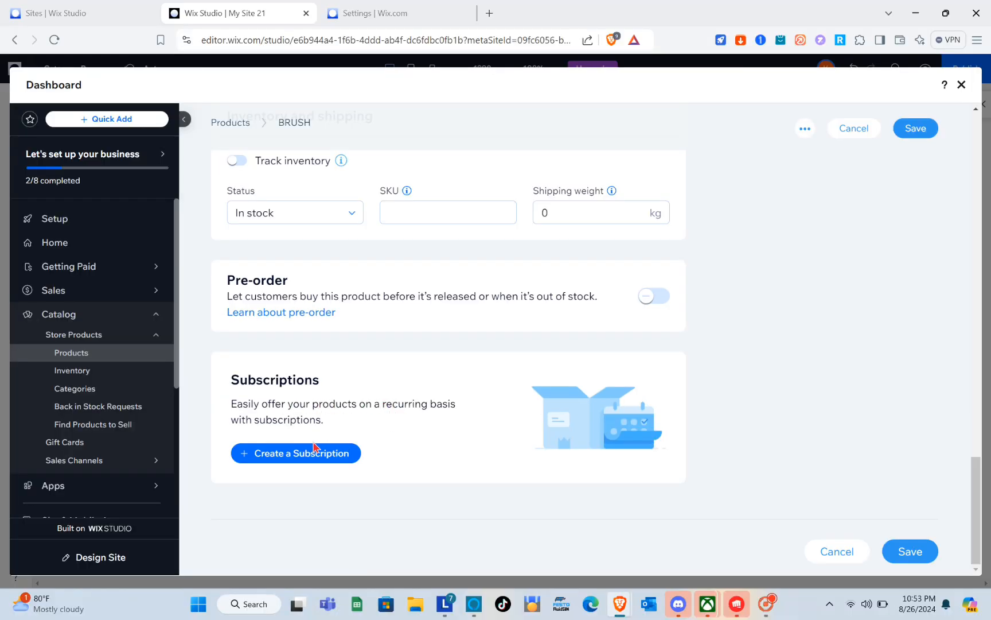
scroll(314, 444, "up", 1)
scroll(311, 439, "up", 10)
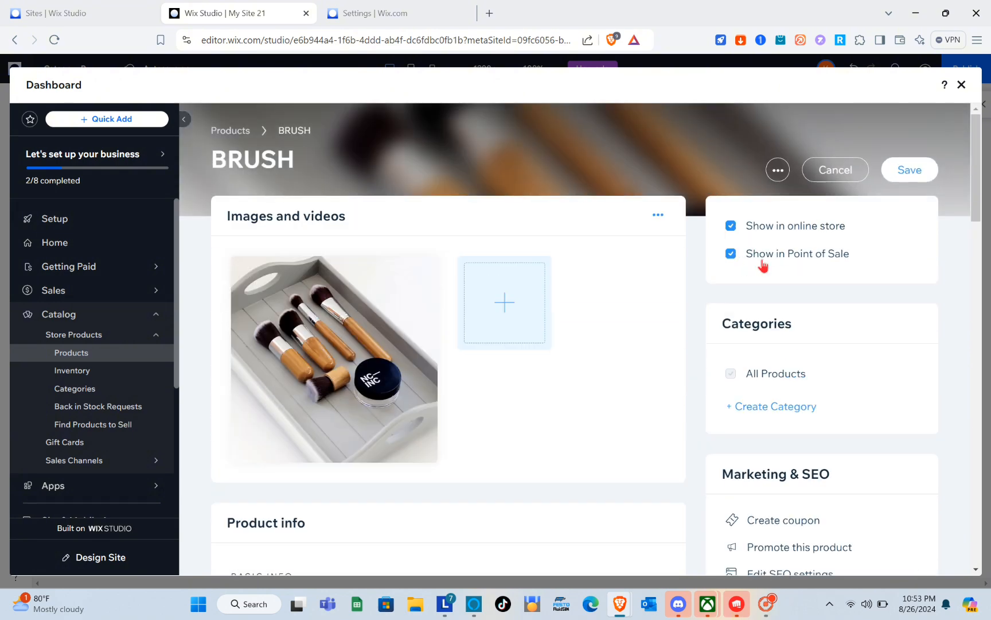
scroll(810, 377, "down", 2)
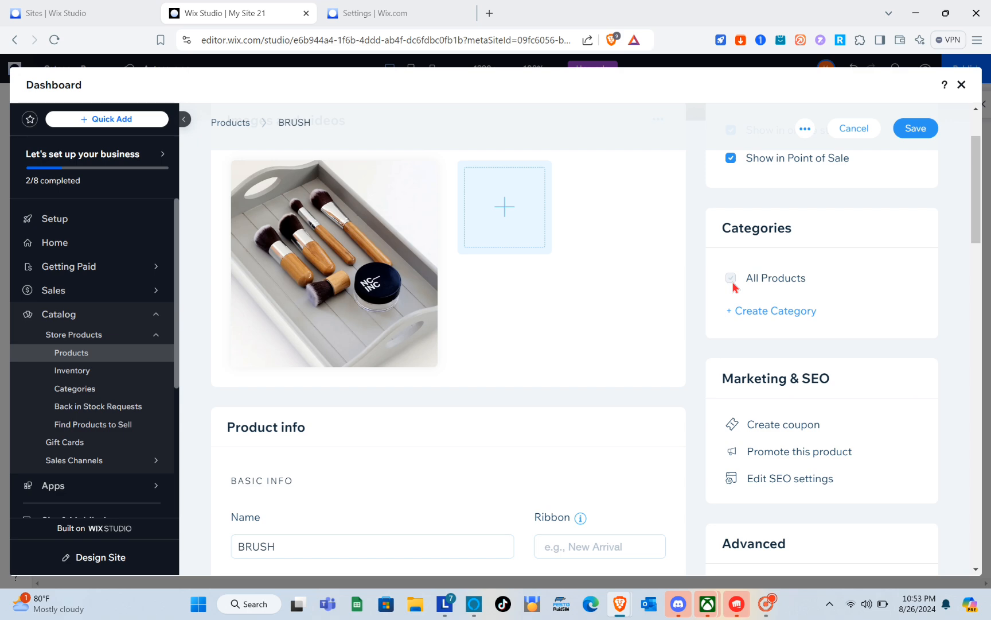
scroll(790, 296, "down", 3)
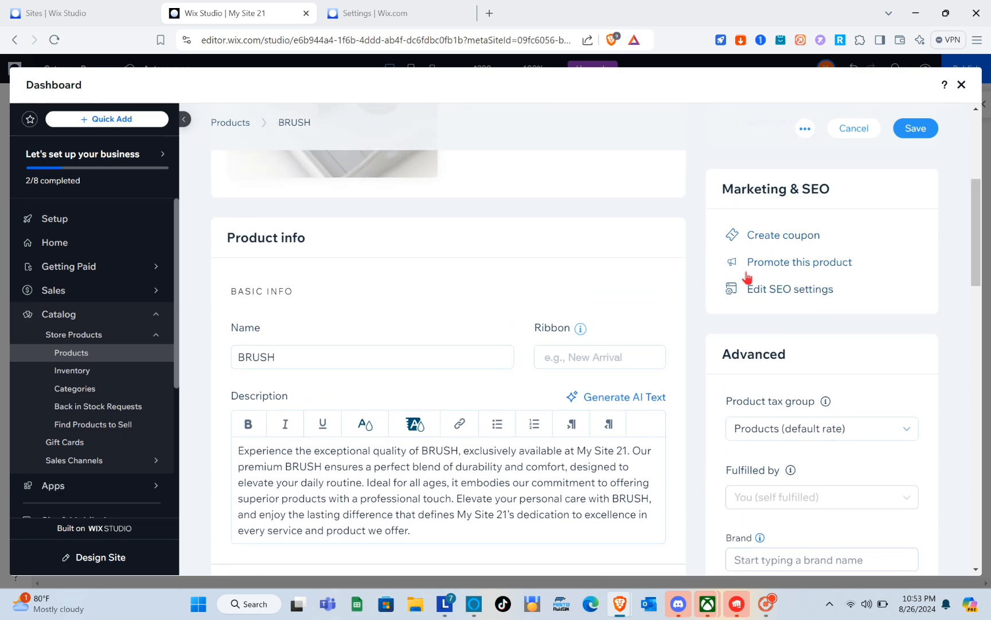
scroll(757, 393, "down", 2)
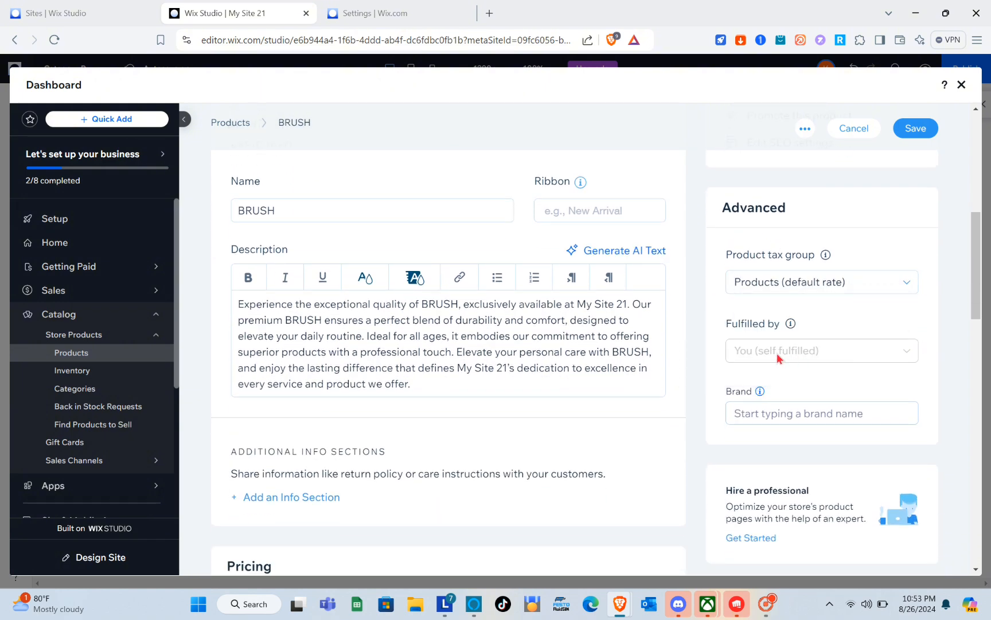
Save the BRUSH product and close the store dashboard to return to the site editor
scroll(778, 357, "down", 2)
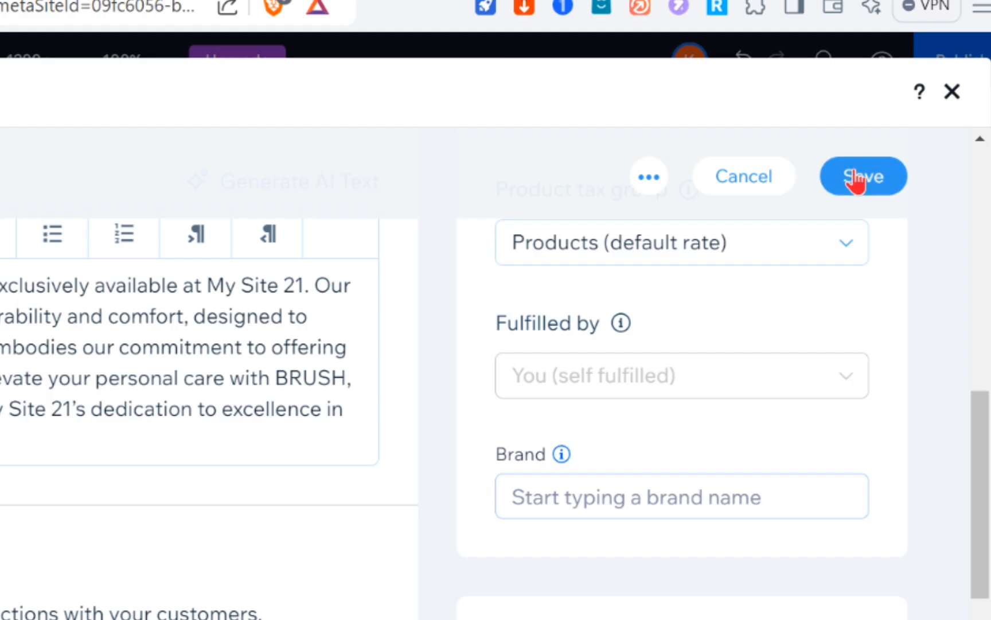
left_click(913, 130)
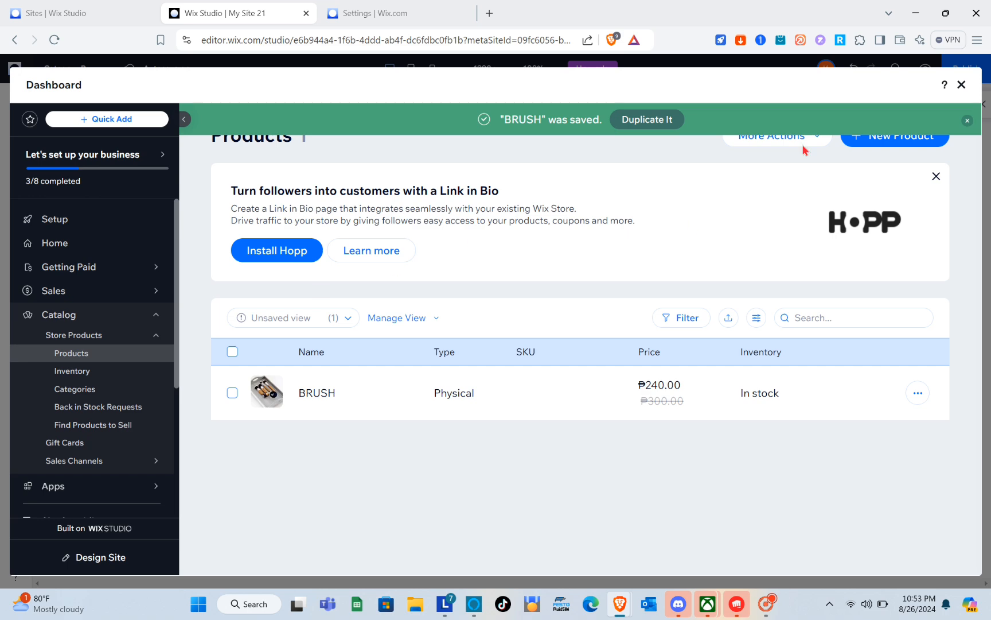
left_click(962, 86)
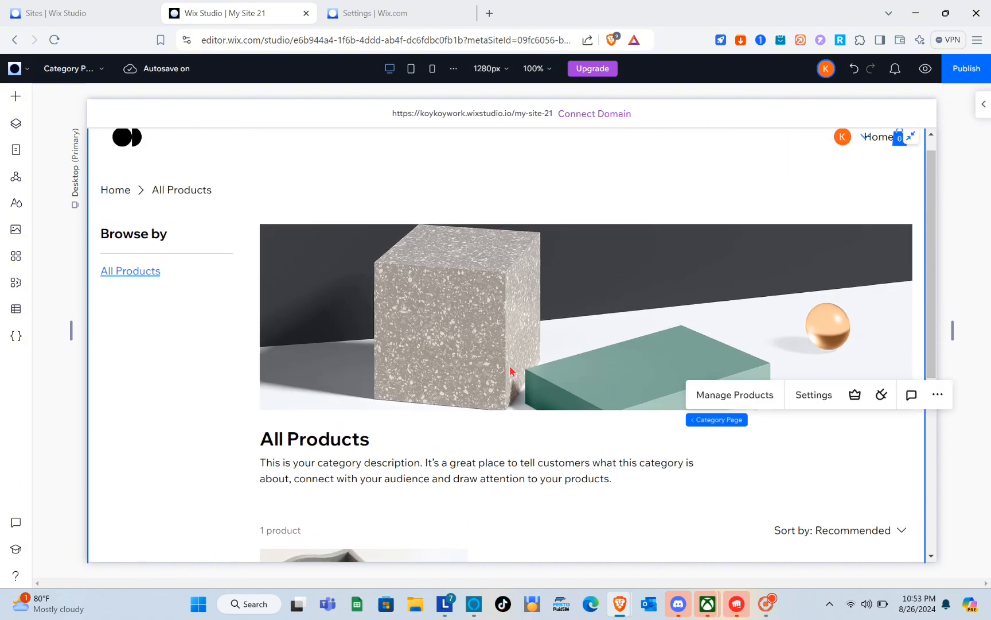
Review the BRUSH listing on the All Products category page along with the page's display and design settings
scroll(511, 370, "down", 5)
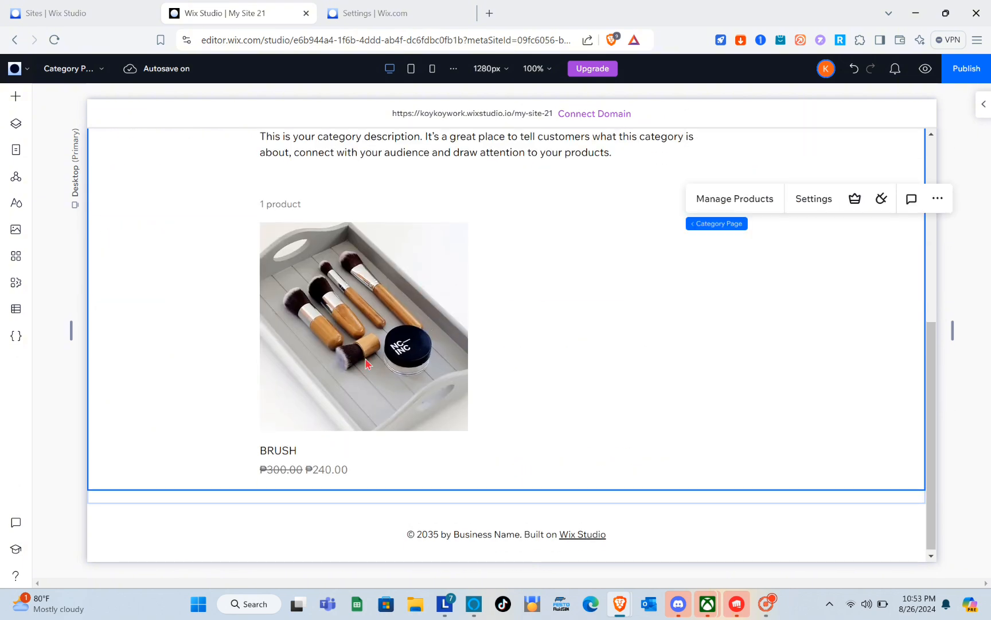
scroll(401, 373, "up", 5)
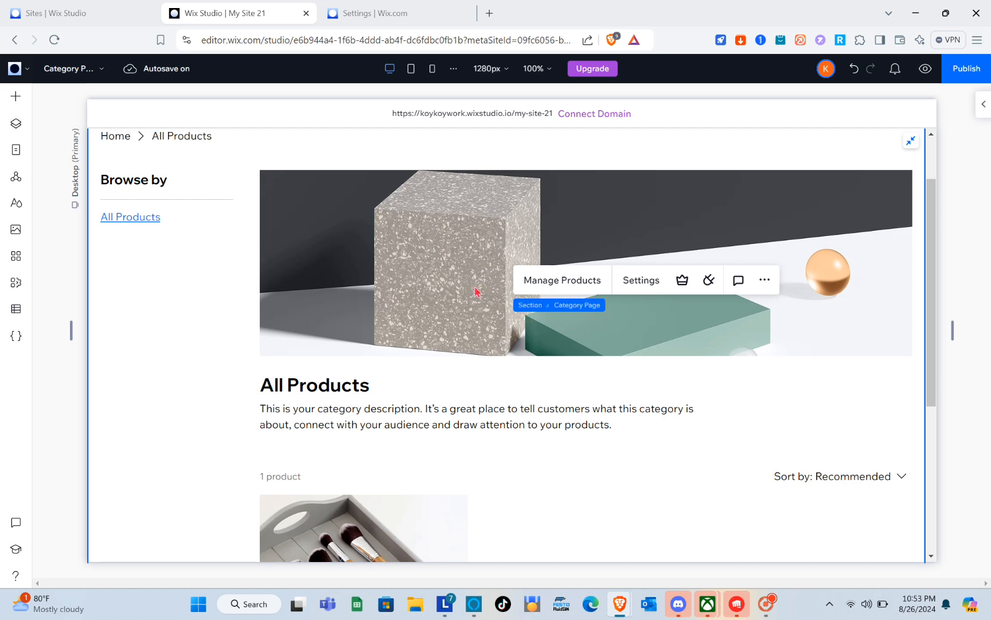
left_click(553, 235)
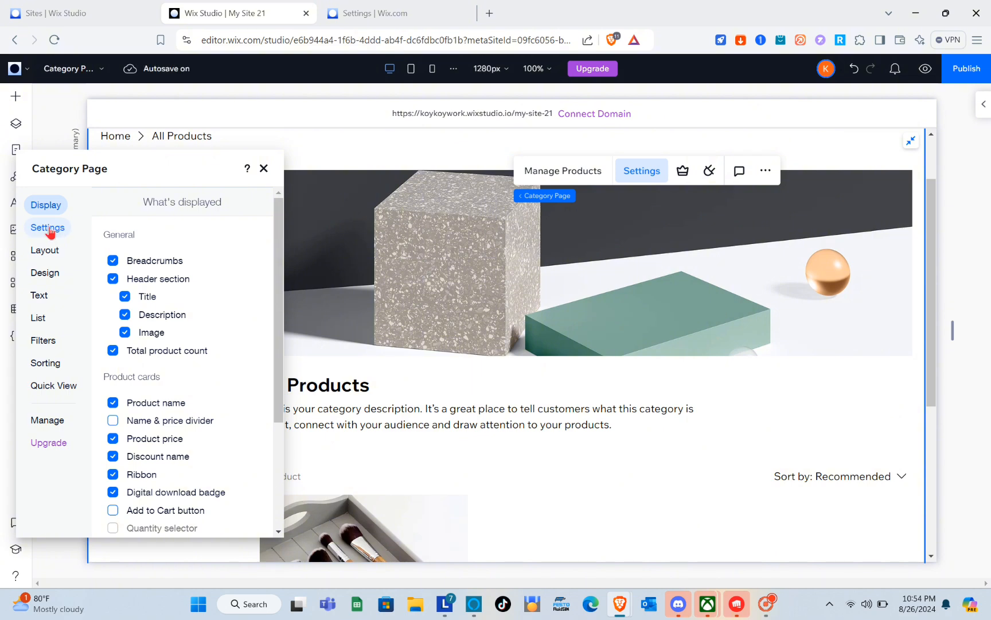
left_click(44, 276)
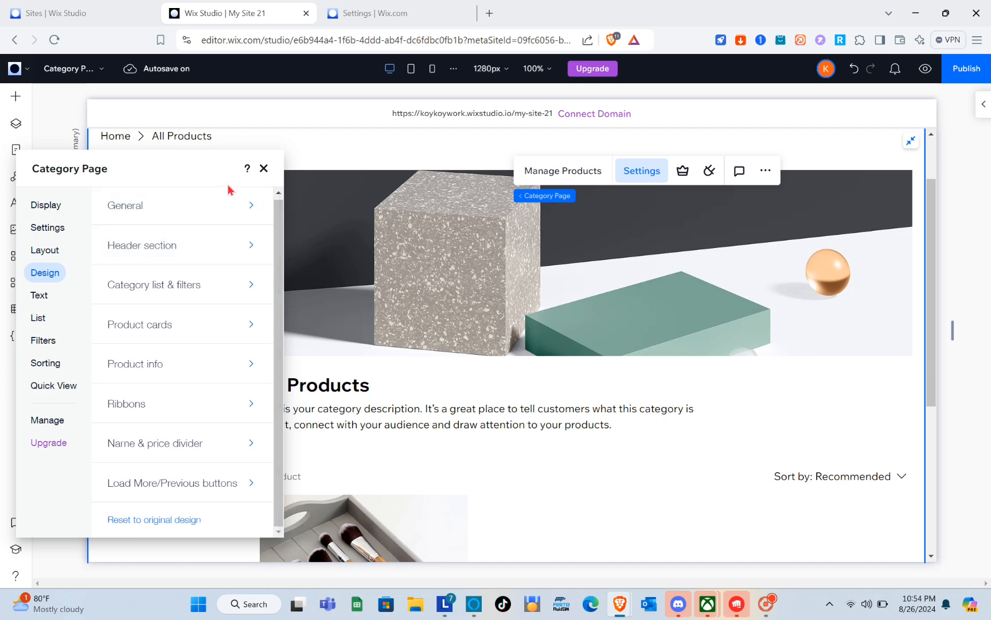
left_click(264, 168)
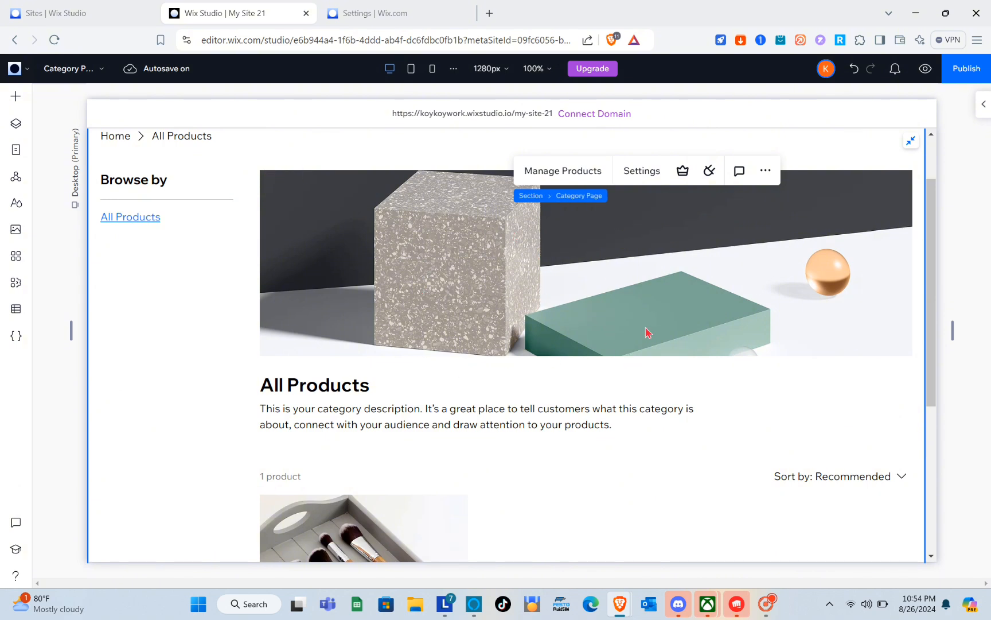
scroll(648, 334, "down", 4)
scroll(649, 333, "down", 1)
scroll(649, 333, "up", 1)
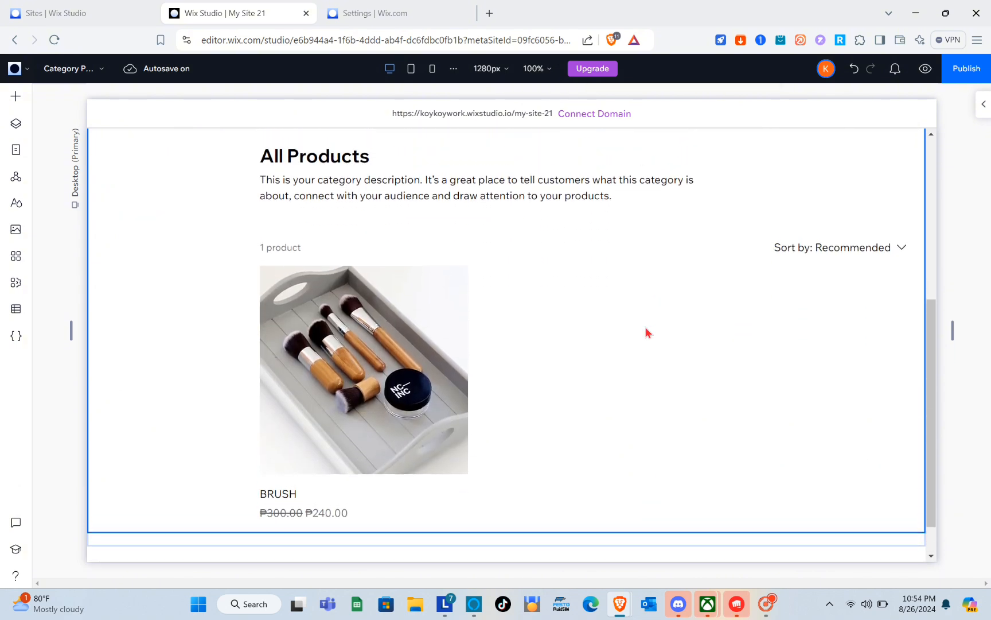
scroll(648, 333, "down", 1)
scroll(649, 333, "up", 6)
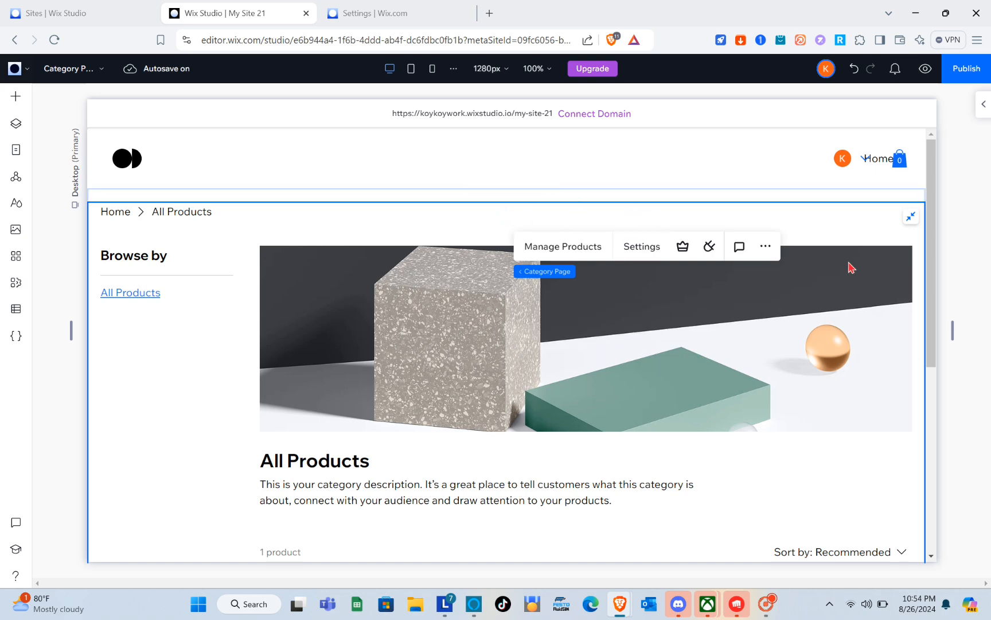
scroll(792, 440, "down", 5)
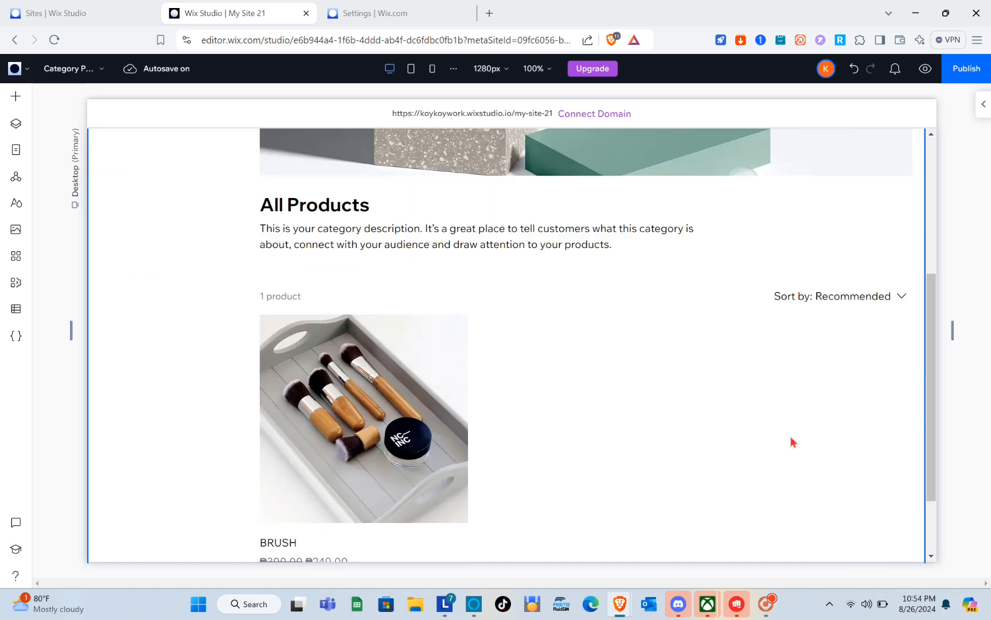
Preview the site and open the BRUSH product page from the All Products category page
left_click(923, 79)
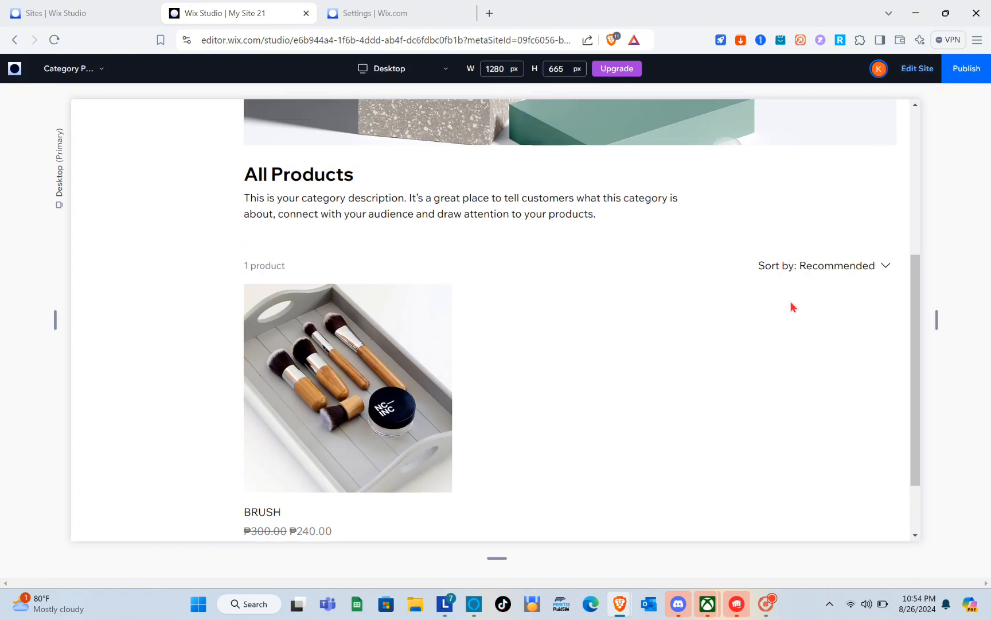
scroll(359, 398, "down", 2)
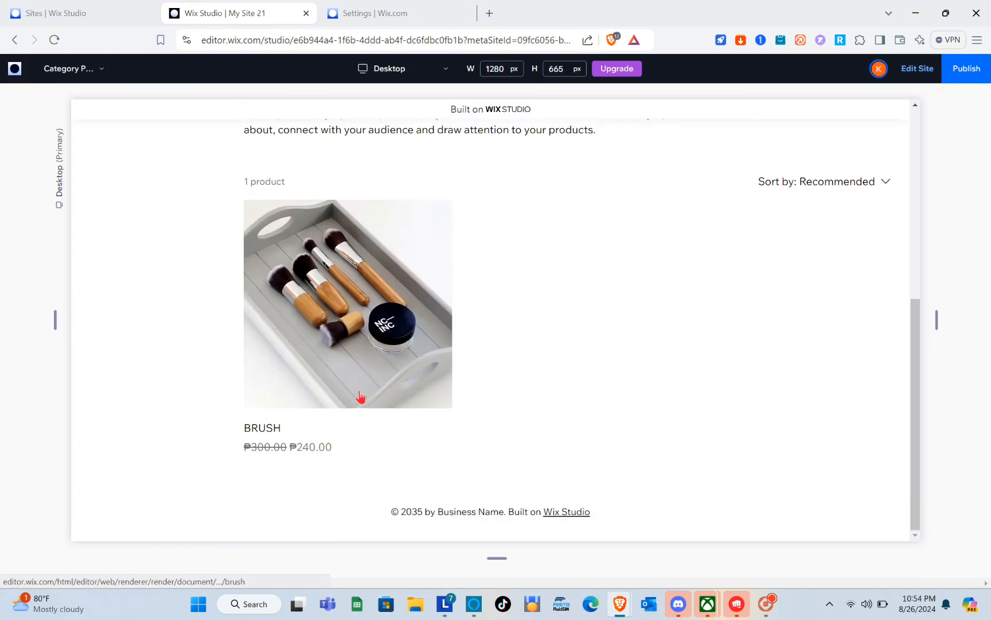
left_click(370, 309)
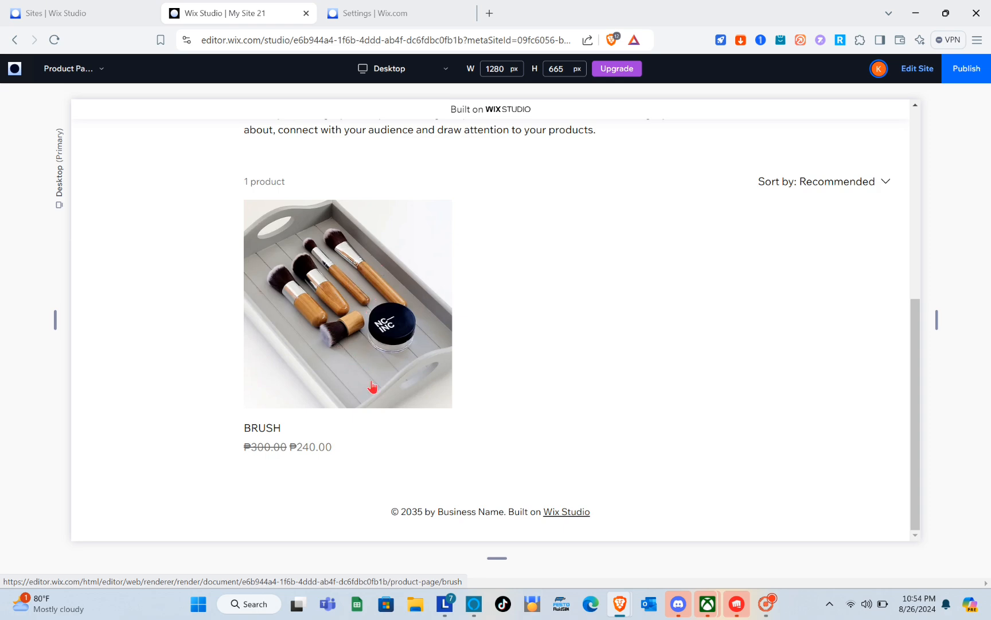
scroll(492, 370, "up", 5)
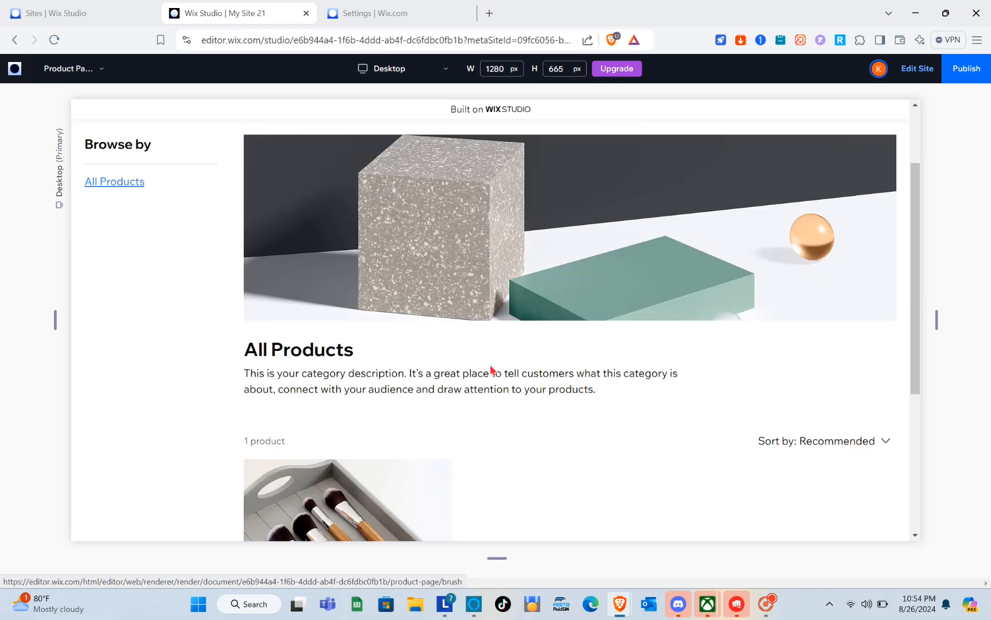
scroll(414, 363, "down", 5)
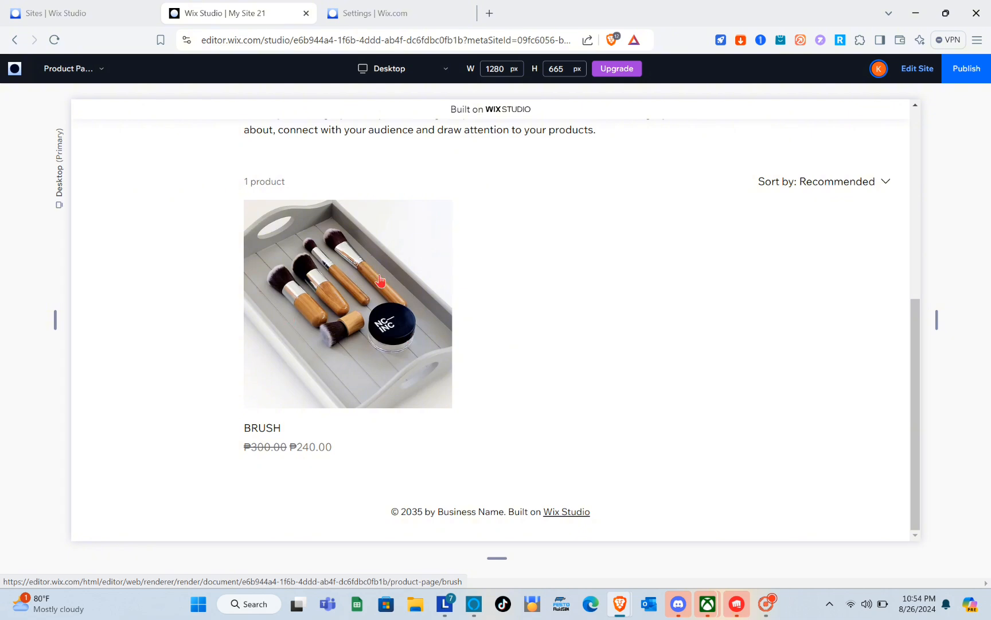
left_click(339, 330)
Examine the BRUSH product page's image, price, description, quantity selector and purchase options in the preview
scroll(343, 347, "down", 3)
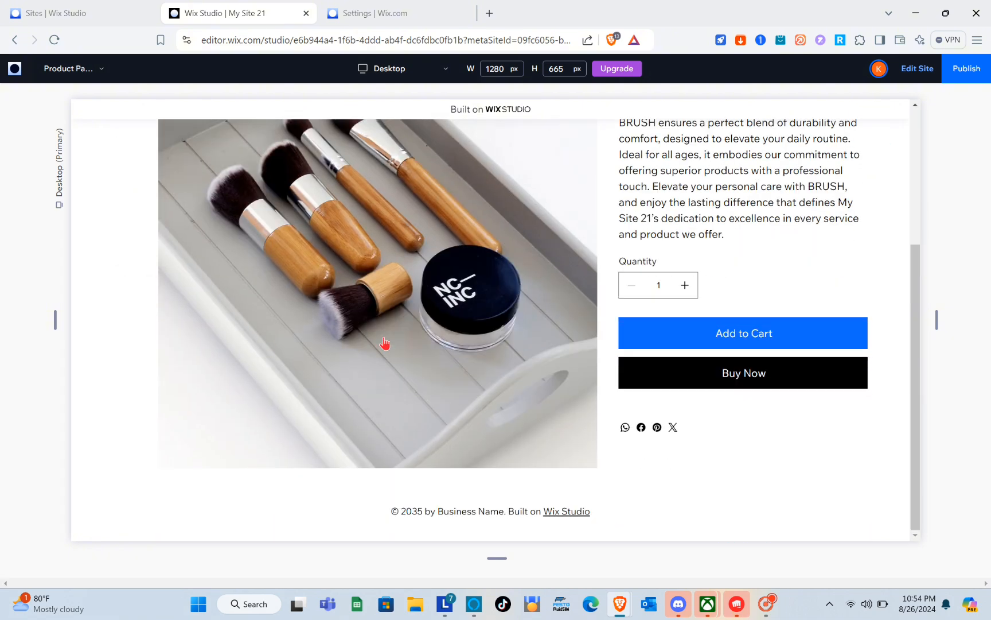
scroll(335, 350, "up", 4)
scroll(335, 350, "down", 4)
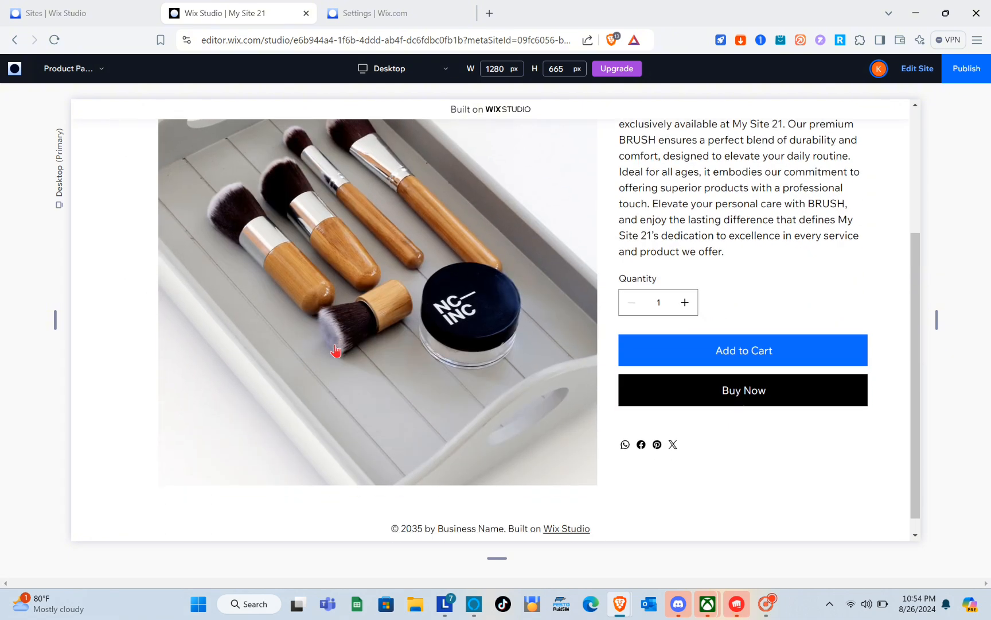
scroll(335, 351, "up", 2)
scroll(336, 350, "down", 2)
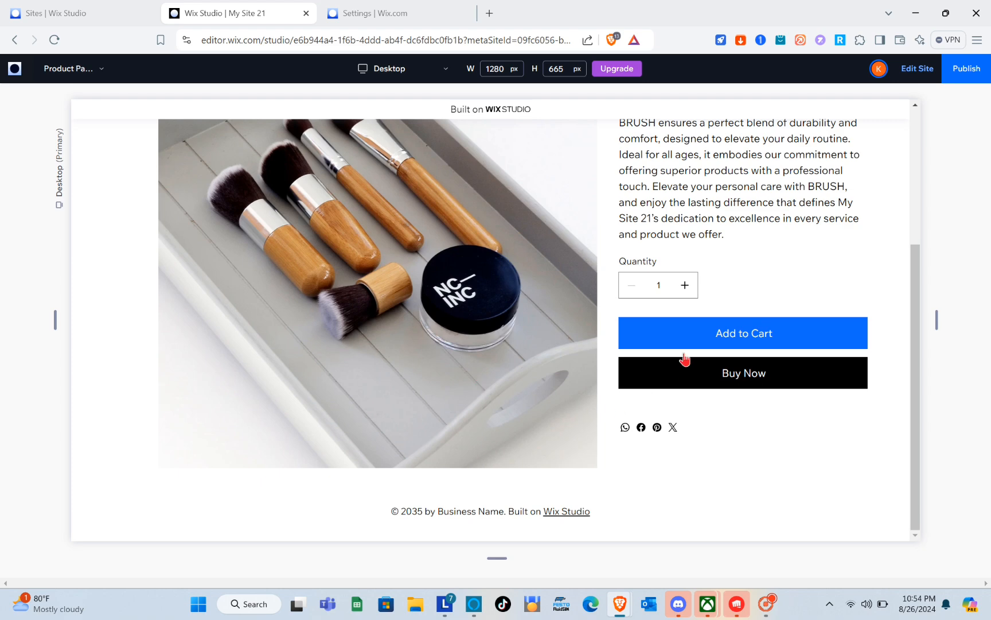
scroll(763, 303, "up", 3)
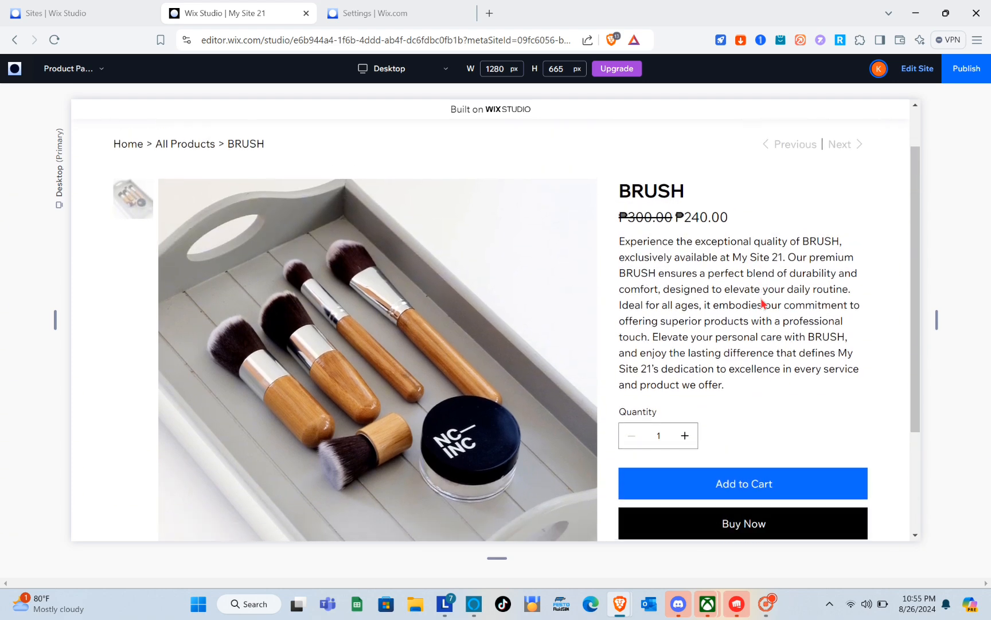
scroll(763, 303, "down", 1)
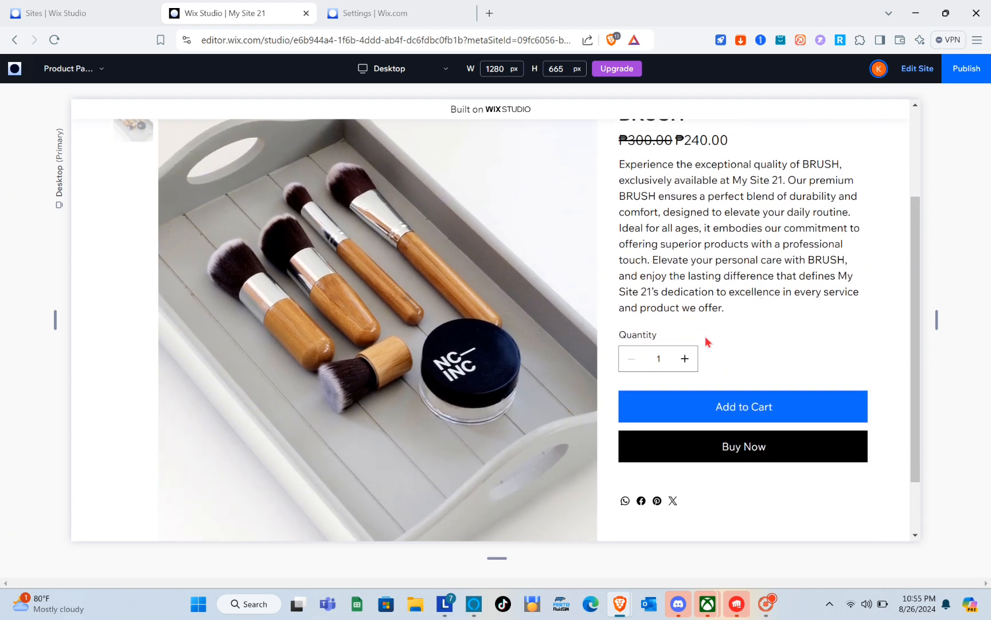
Set the BRUSH quantity to 2, try the Buy Now checkout in the preview, and dismiss the plan upgrade offer
left_click(686, 362)
left_click(628, 362)
scroll(701, 397, "down", 2)
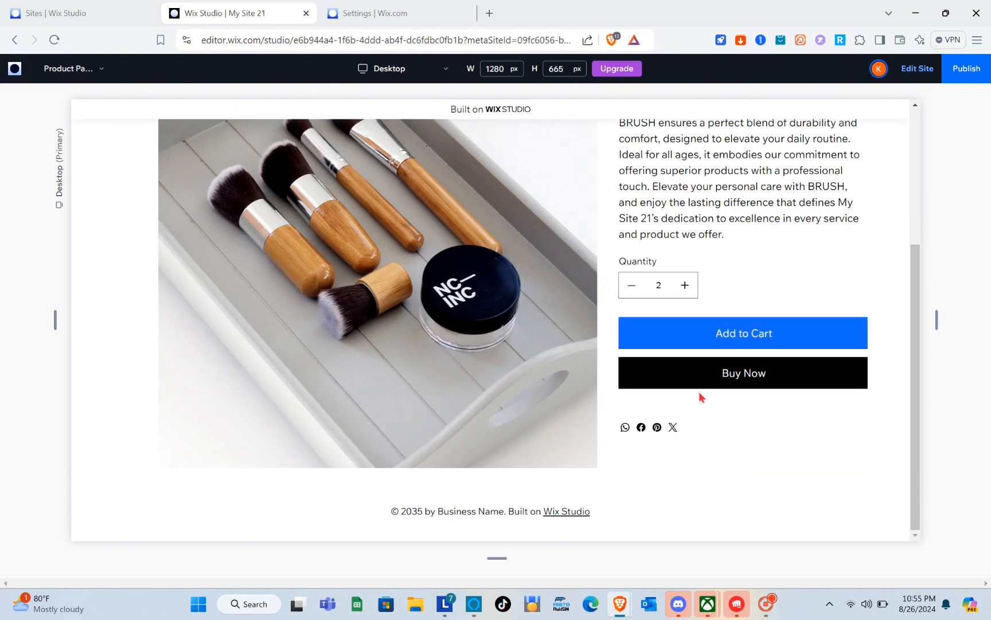
left_click(739, 383)
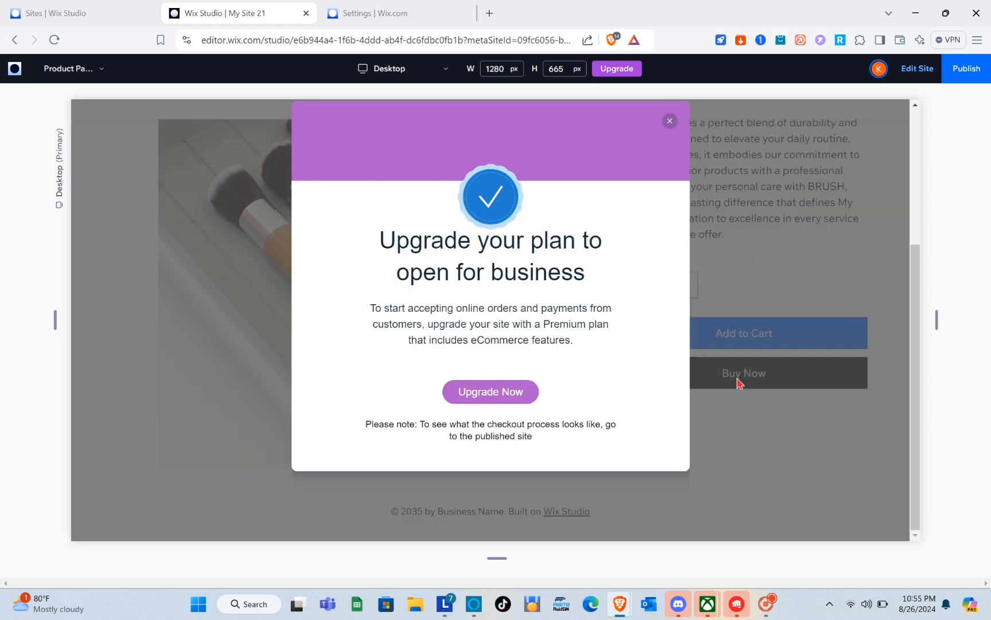
left_click(669, 121)
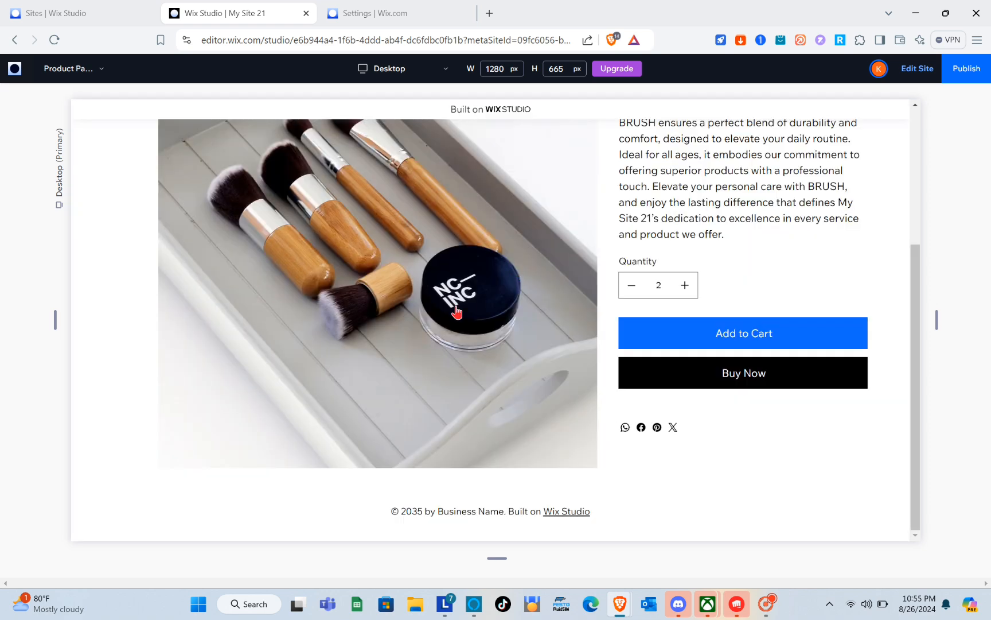
scroll(456, 312, "up", 4)
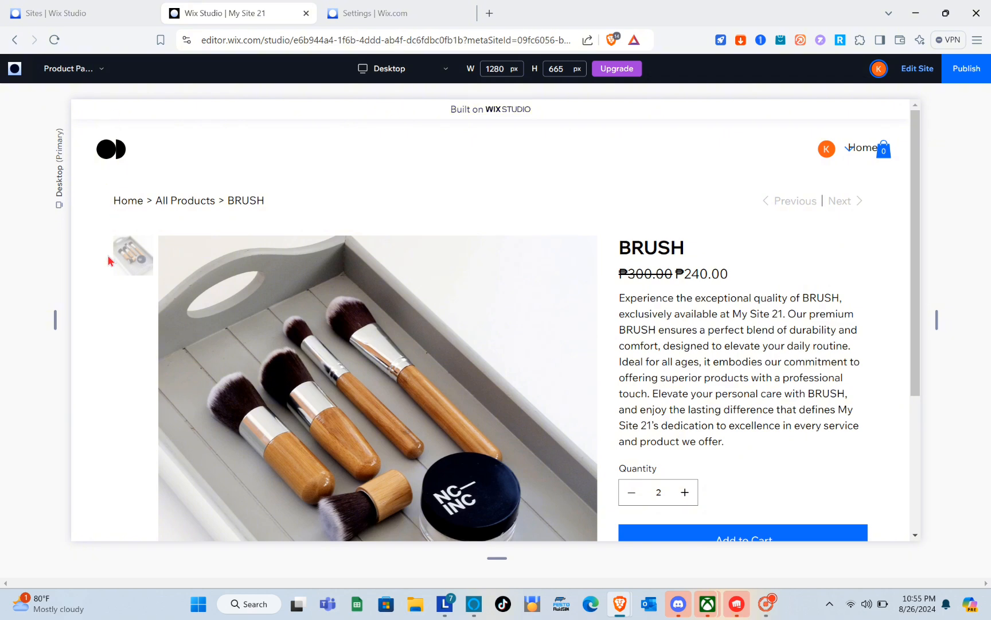
Leave the preview, dismiss the offer to publish the site, and check the product page in the editor
left_click(933, 68)
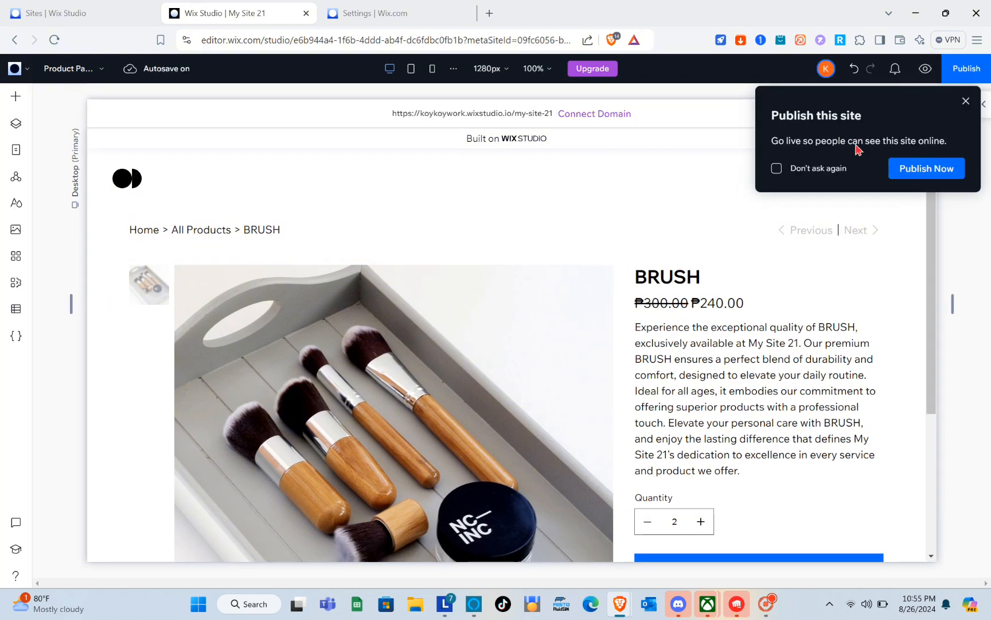
left_click(966, 102)
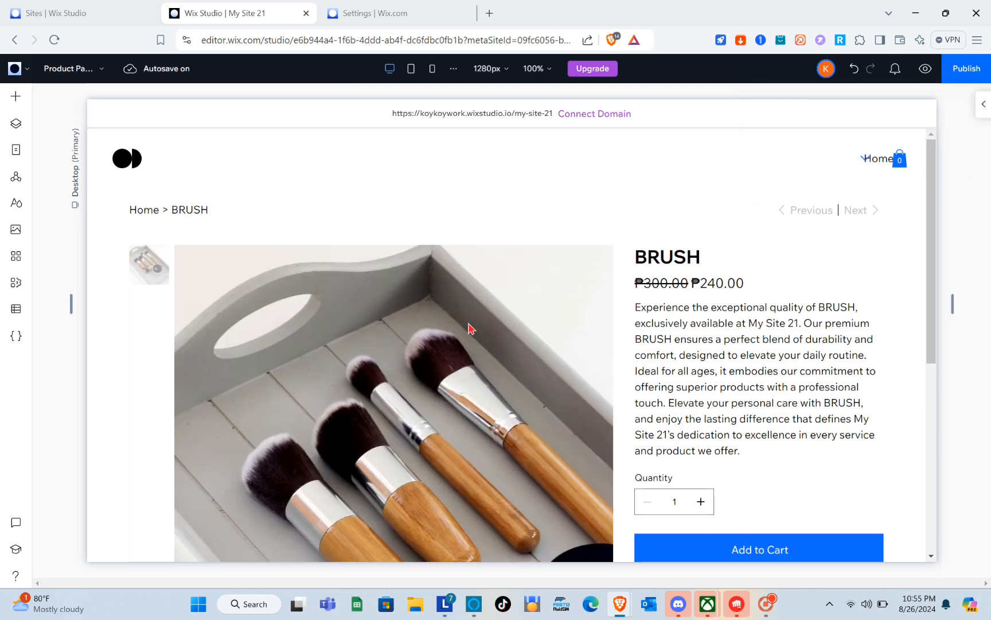
scroll(425, 363, "down", 3)
scroll(425, 363, "up", 3)
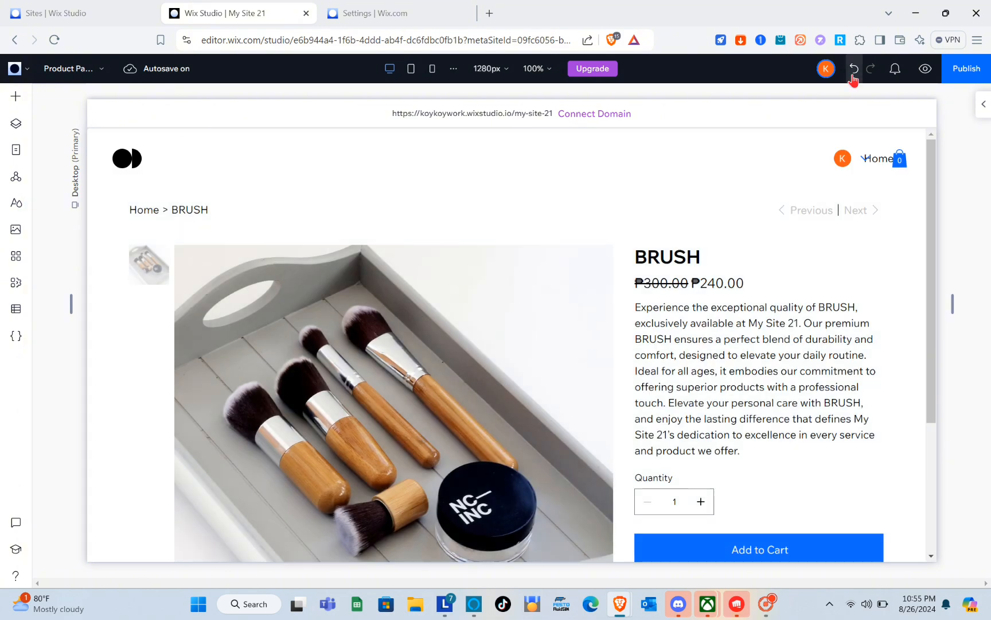
Switch the editor to the Home page and look over its MAKE UP banner and Beauty Lounge section
left_click(102, 69)
left_click(101, 69)
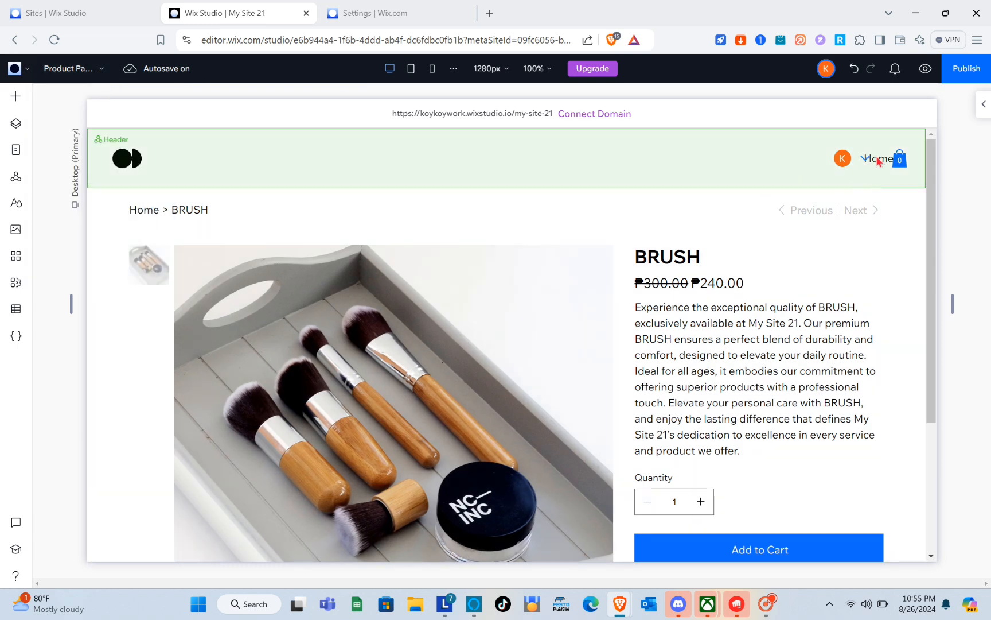
left_click(102, 69)
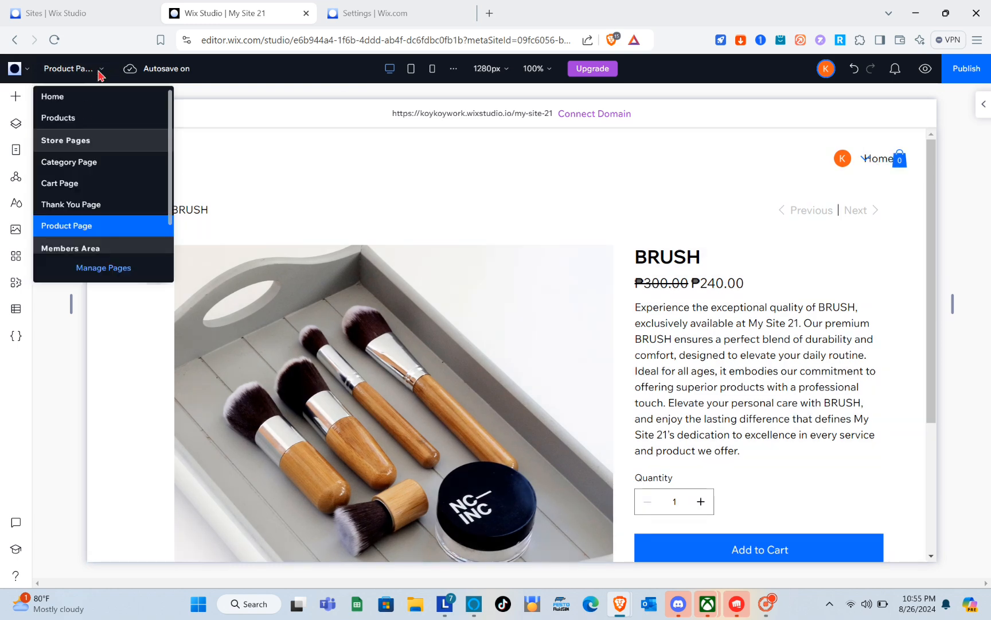
left_click(76, 101)
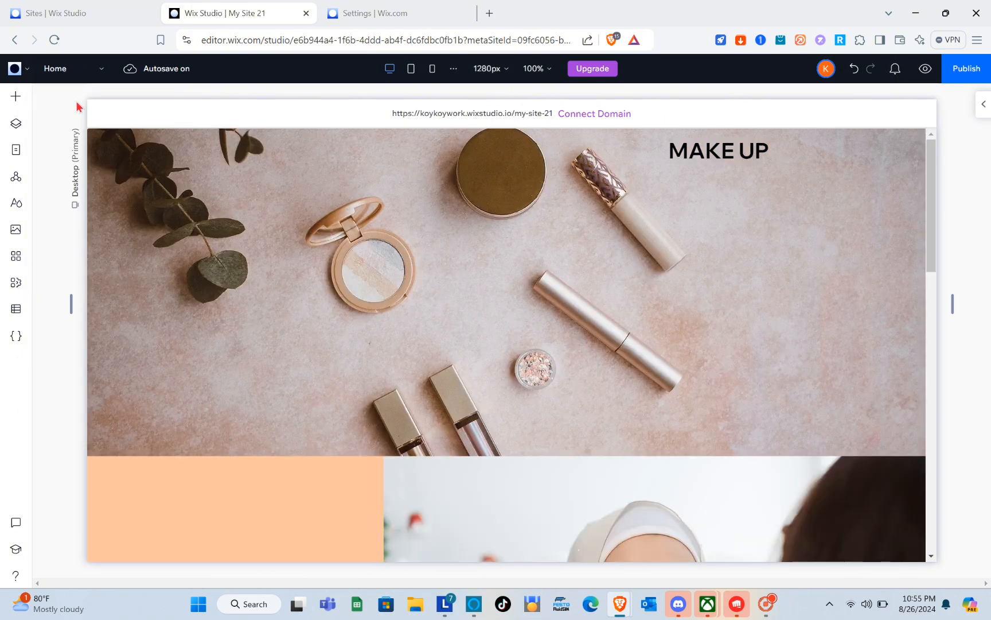
scroll(330, 336, "down", 4)
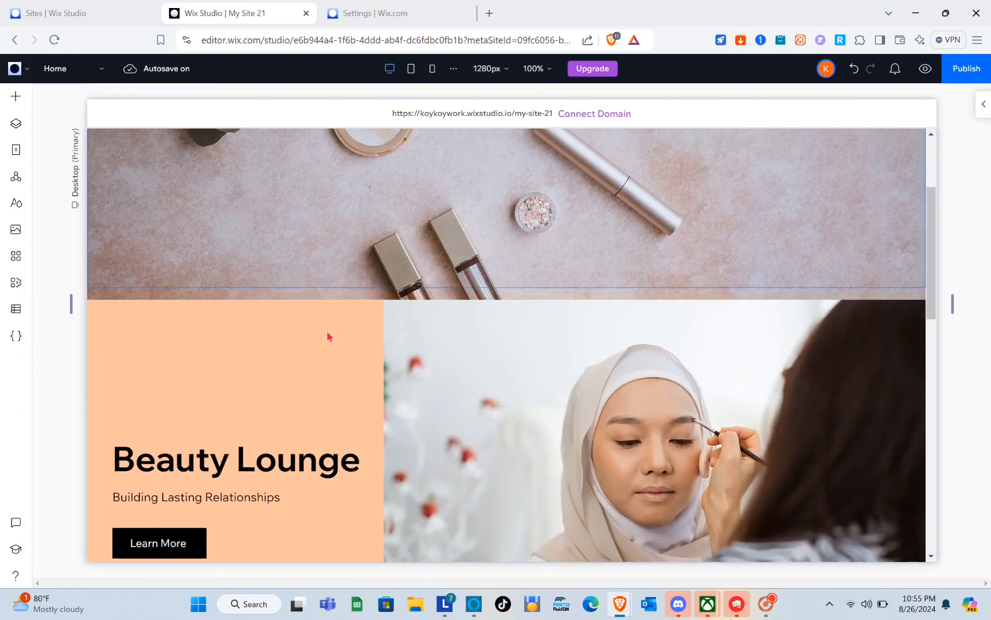
scroll(341, 295, "up", 4)
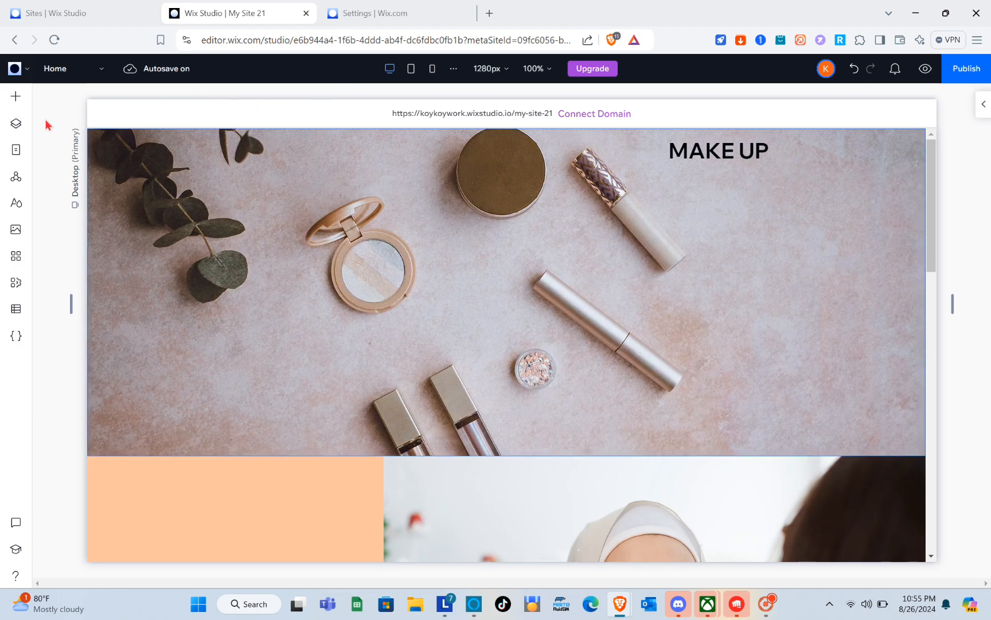
Add a horizontal menu with pill-shaped items to the home banner's upper left and narrow it around the Home item
left_click(20, 100)
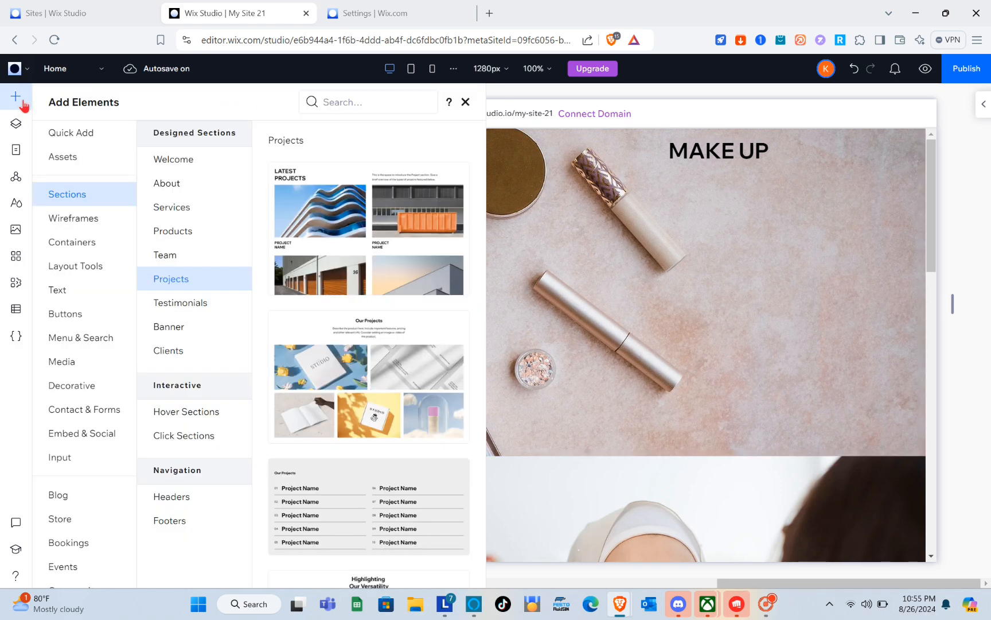
left_click(79, 247)
left_click(66, 314)
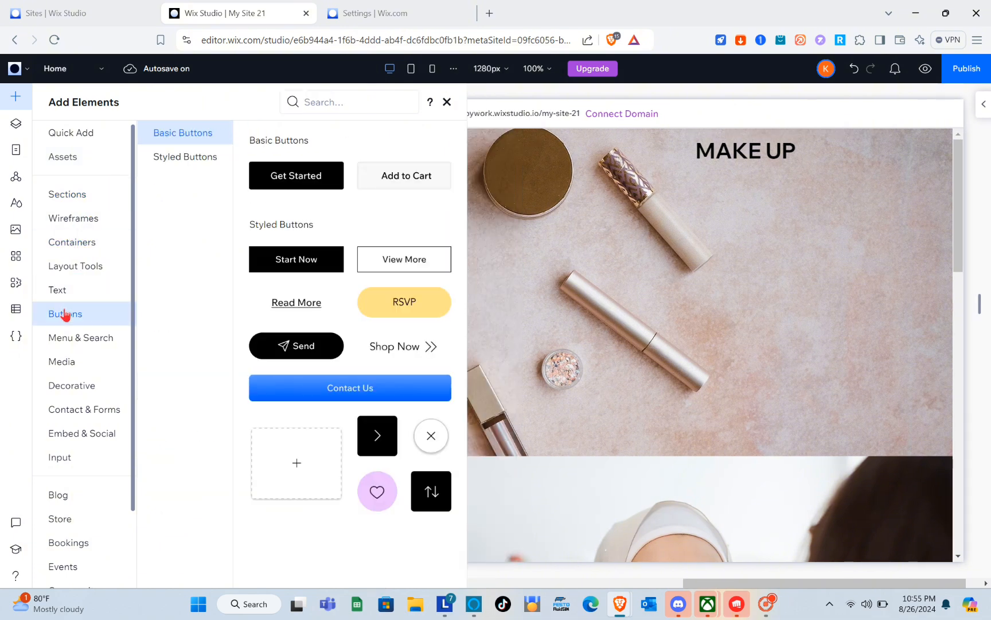
left_click(72, 343)
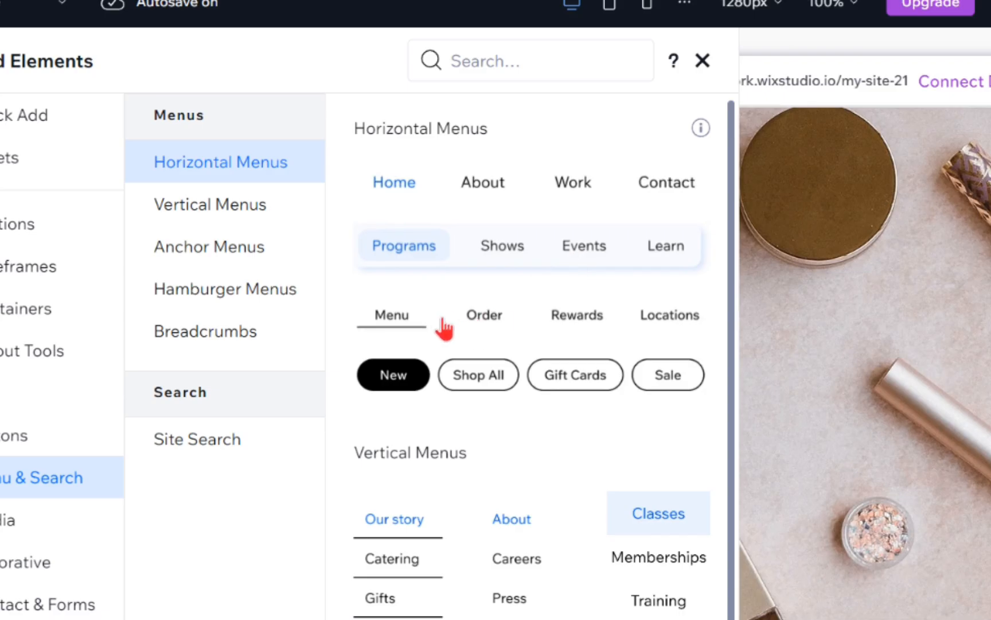
left_click_drag(438, 386, 990, 89)
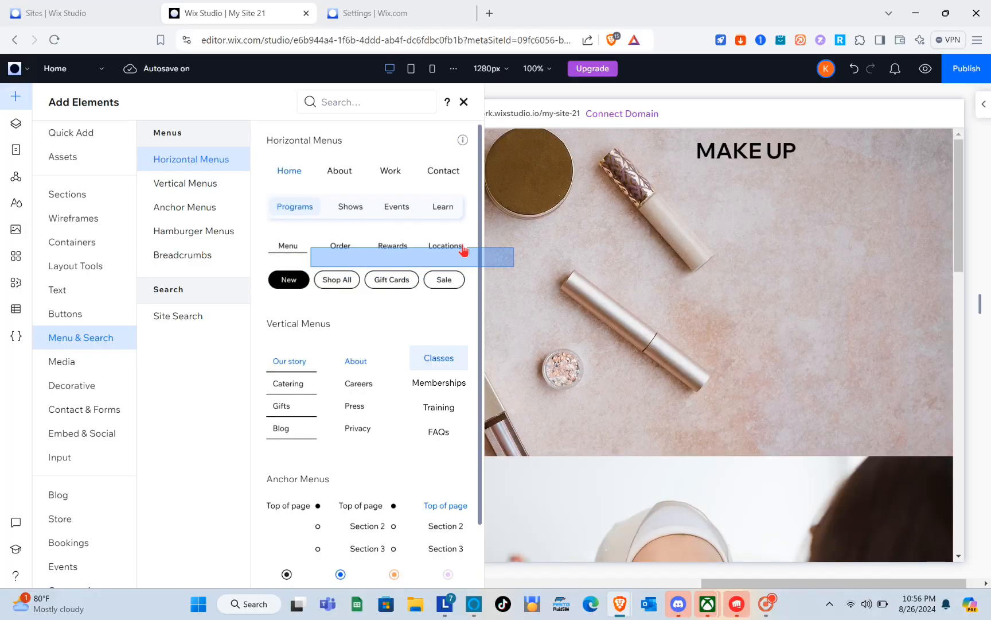
left_click_drag(685, 115, 264, 152)
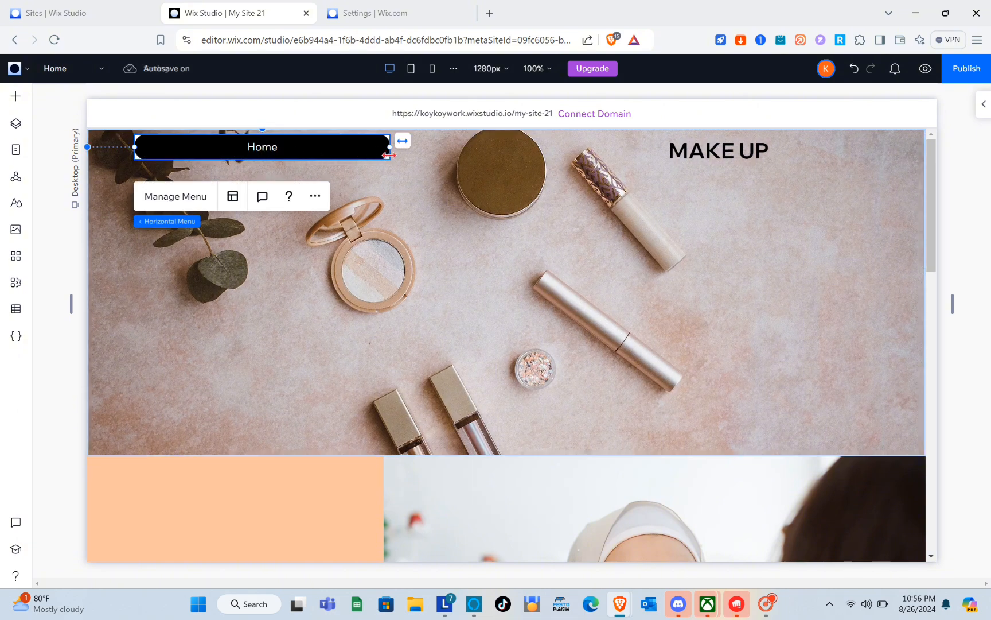
left_click_drag(390, 148, 279, 166)
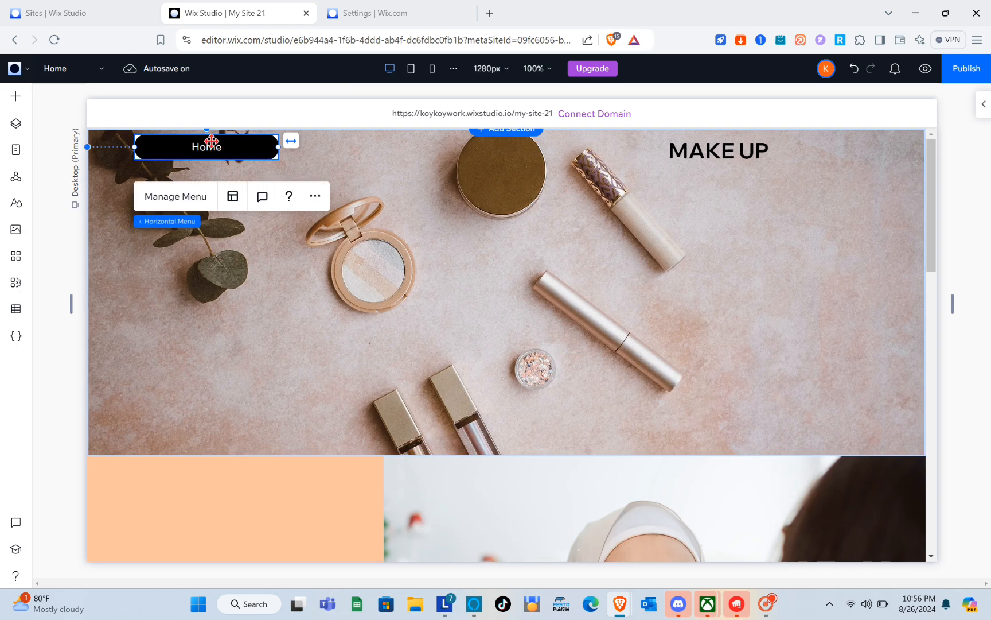
Add the Products and Member Page main pages as items of the banner's horizontal menu
left_click(191, 196)
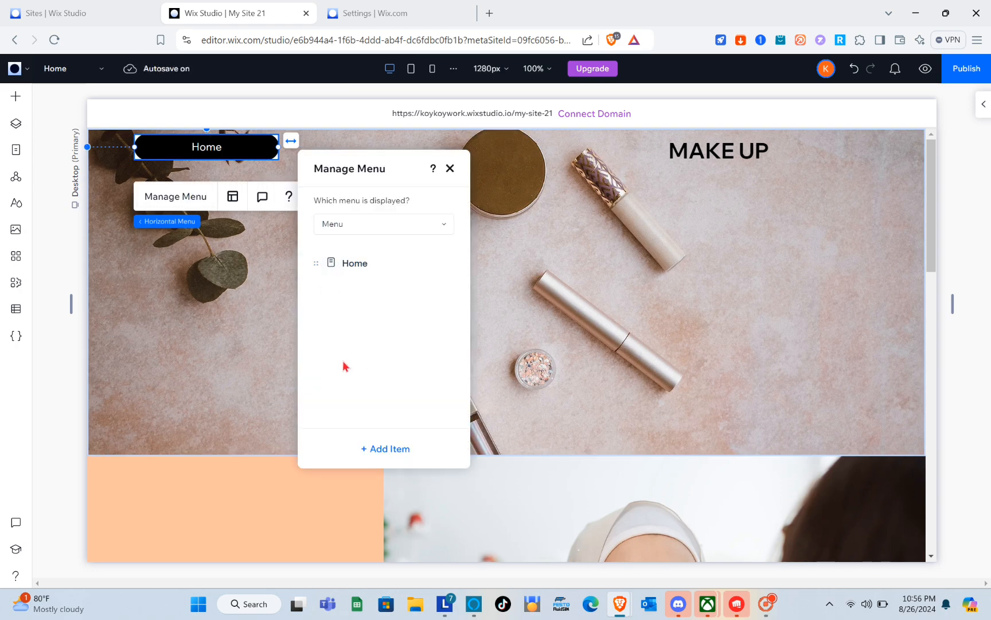
left_click(380, 453)
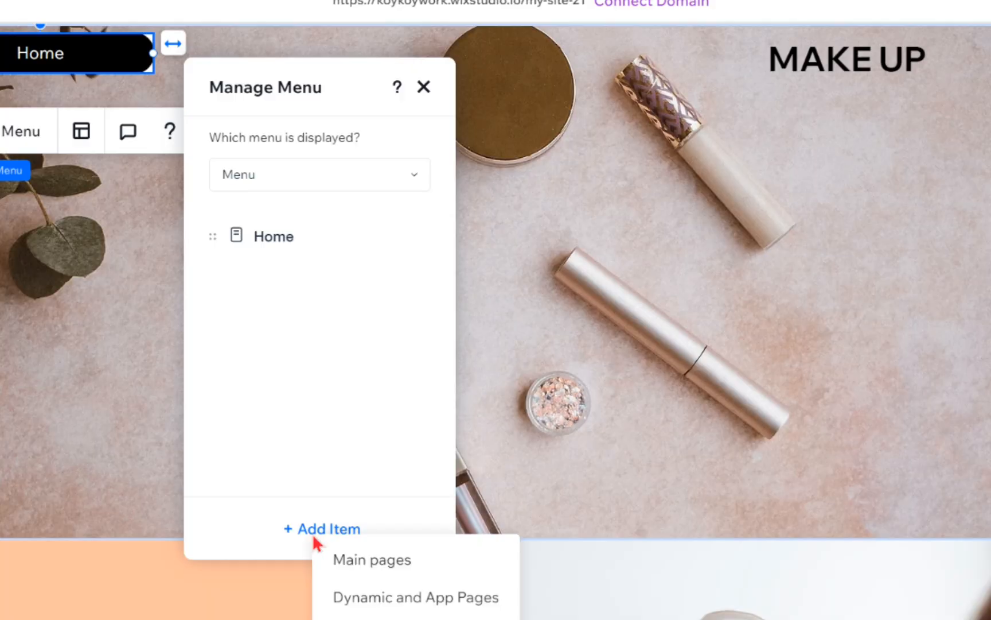
left_click(359, 563)
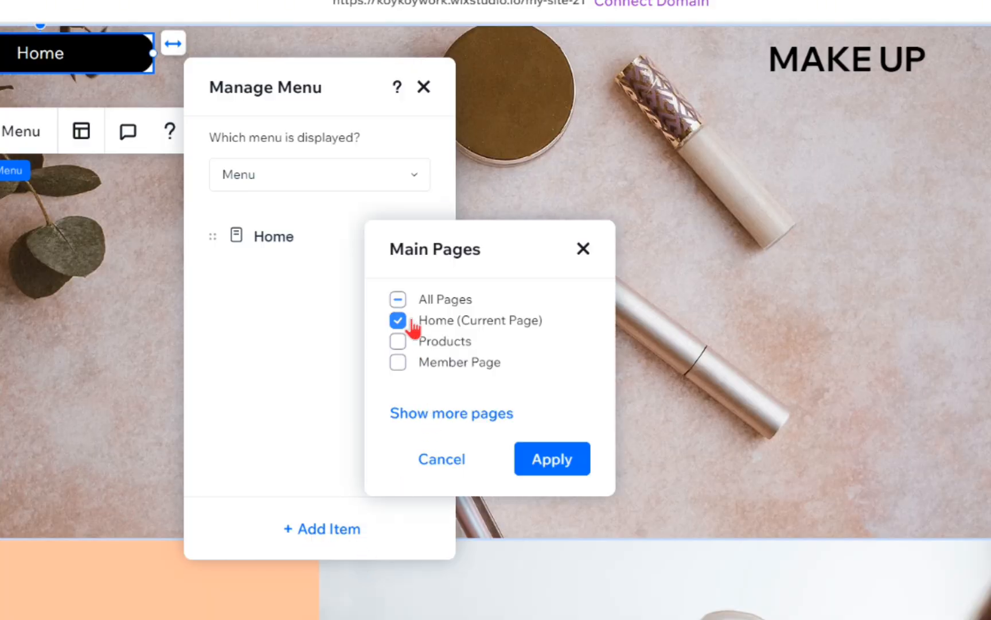
left_click(399, 344)
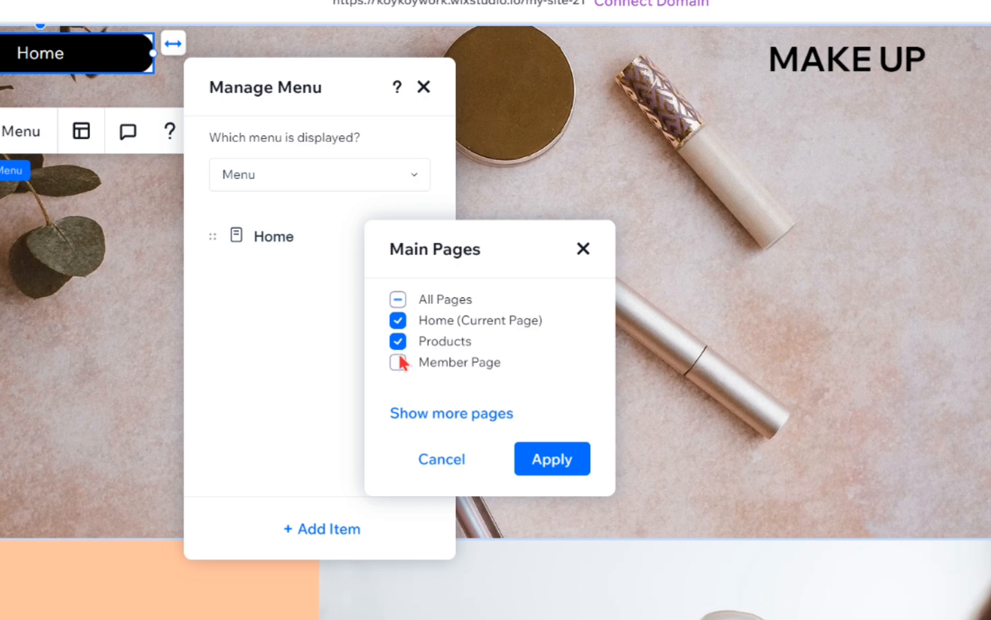
left_click(399, 363)
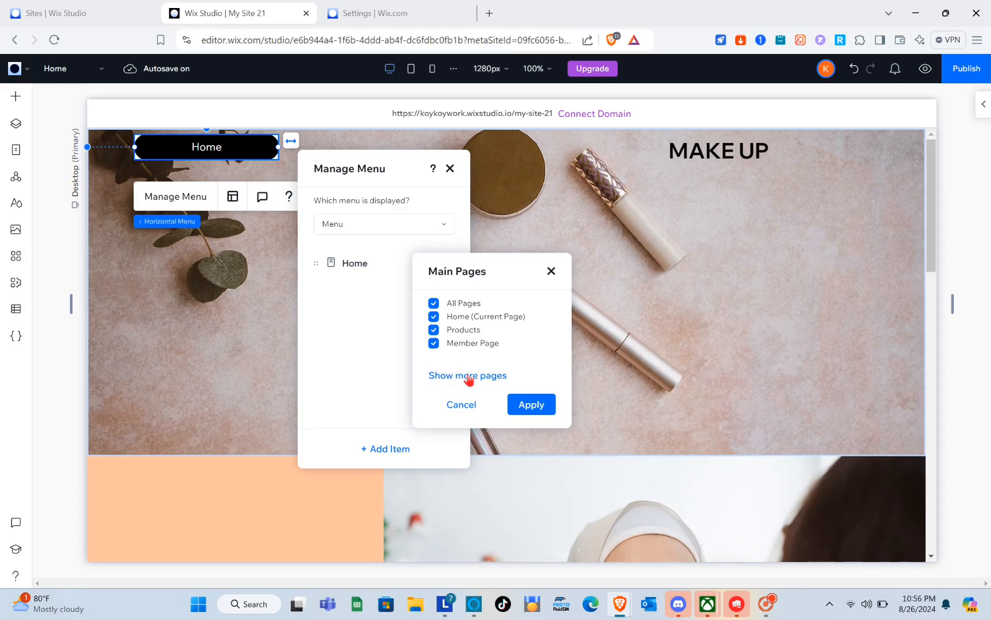
left_click(531, 405)
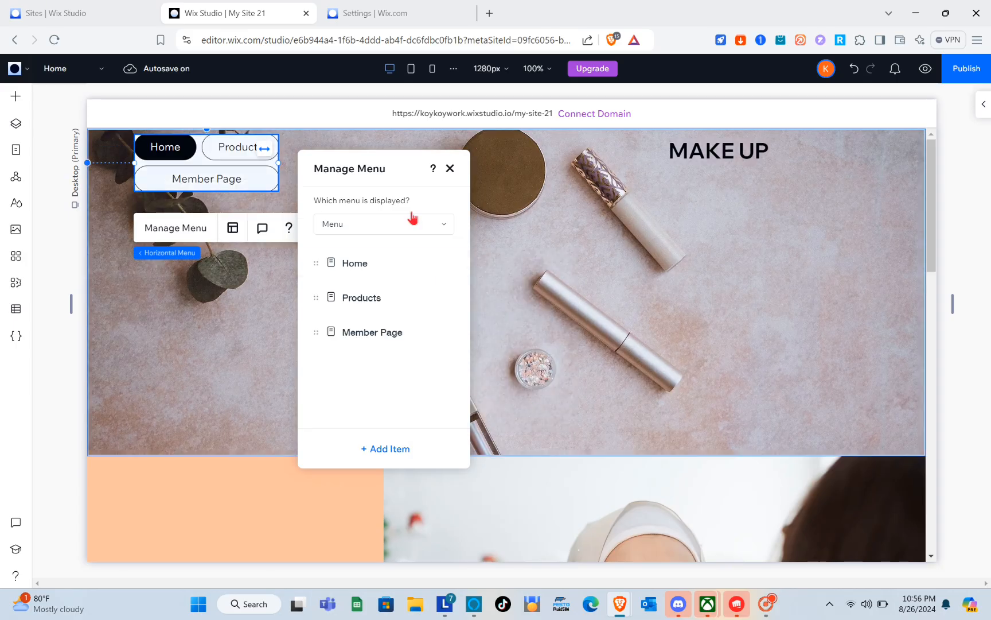
left_click(450, 168)
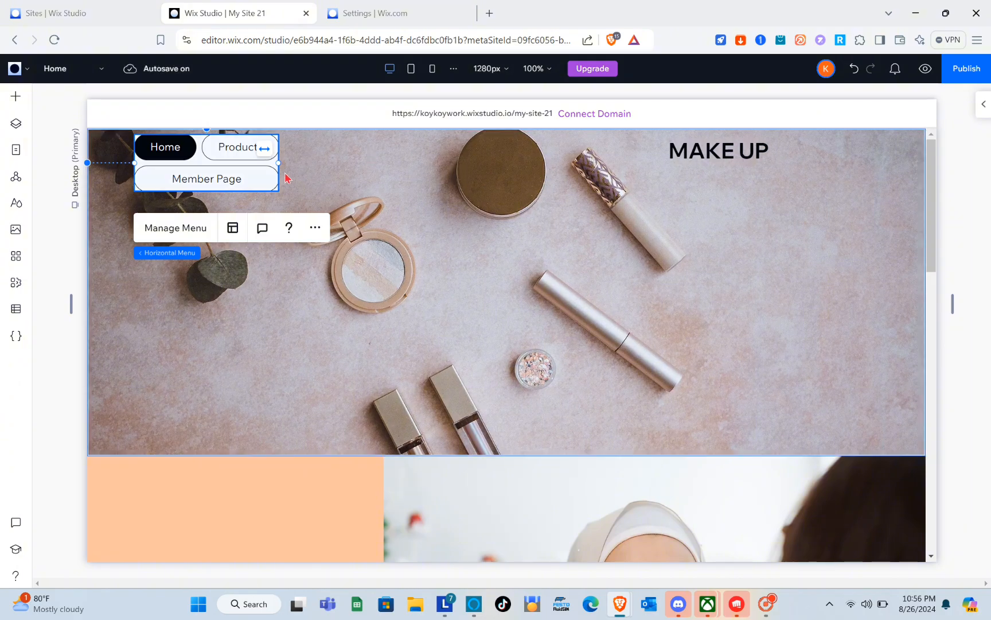
Widen the horizontal menu so its three items fit on one row, and shift it right along the banner's upper edge
left_click_drag(278, 162, 366, 172)
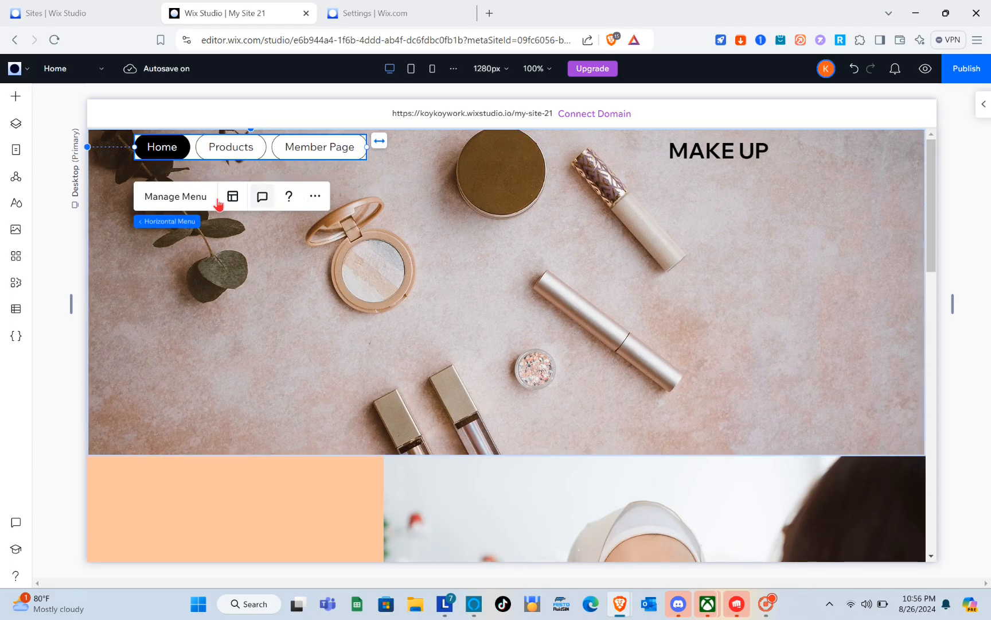
left_click(195, 201)
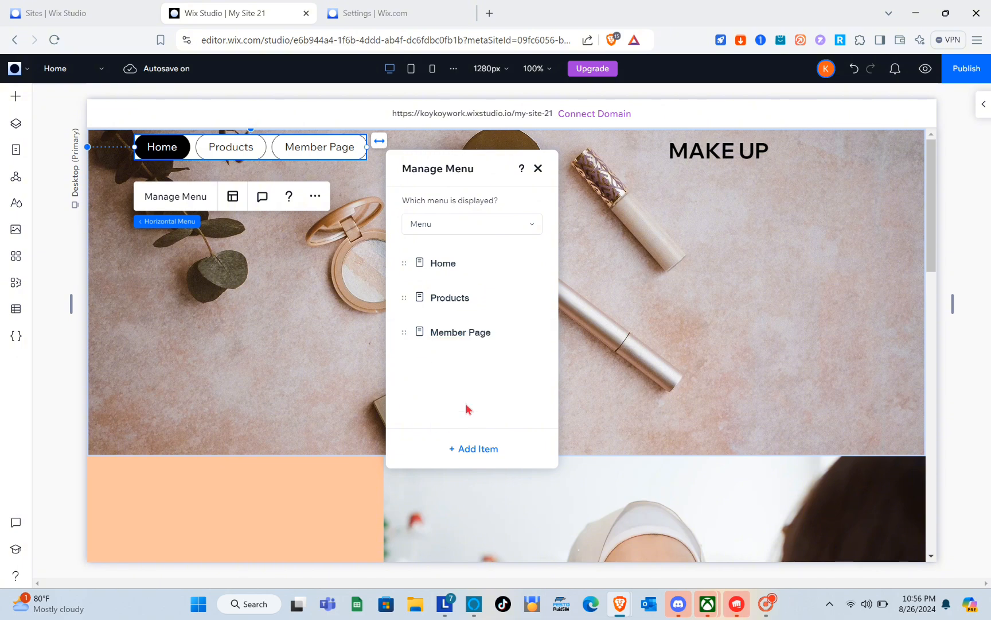
left_click(538, 169)
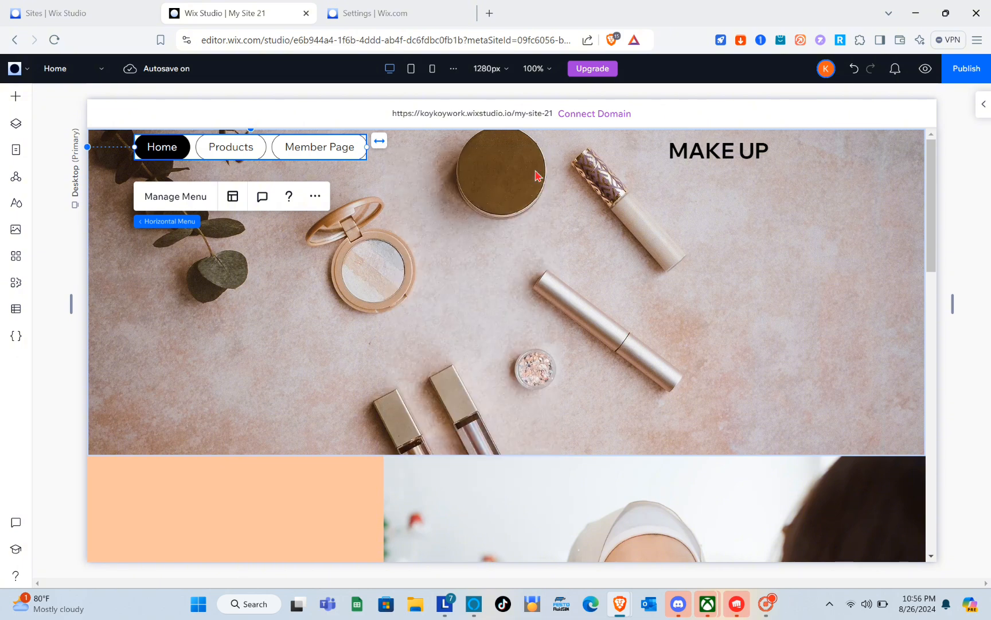
left_click(404, 220)
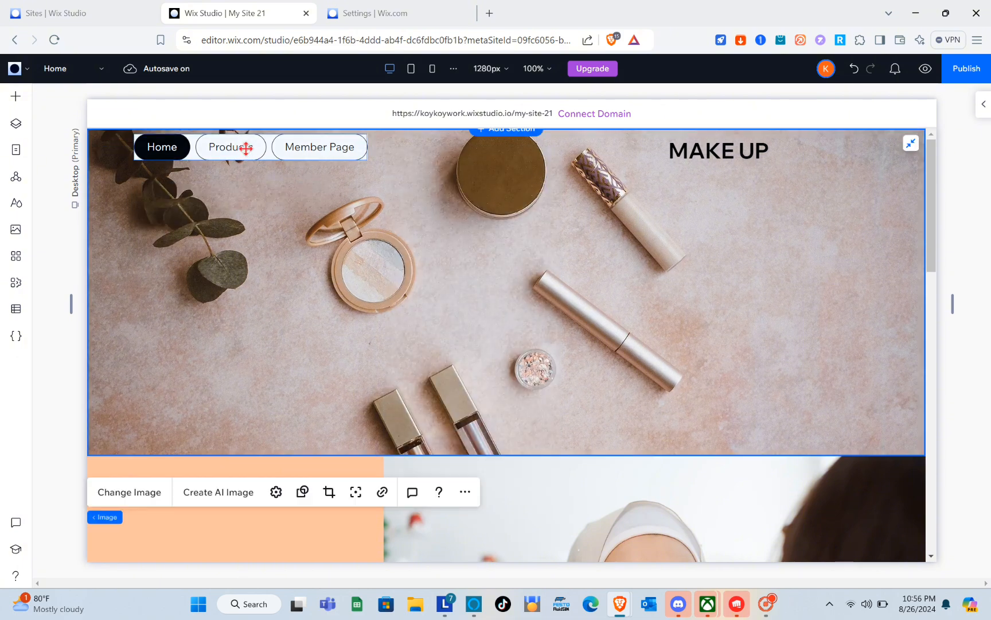
left_click_drag(245, 148, 313, 152)
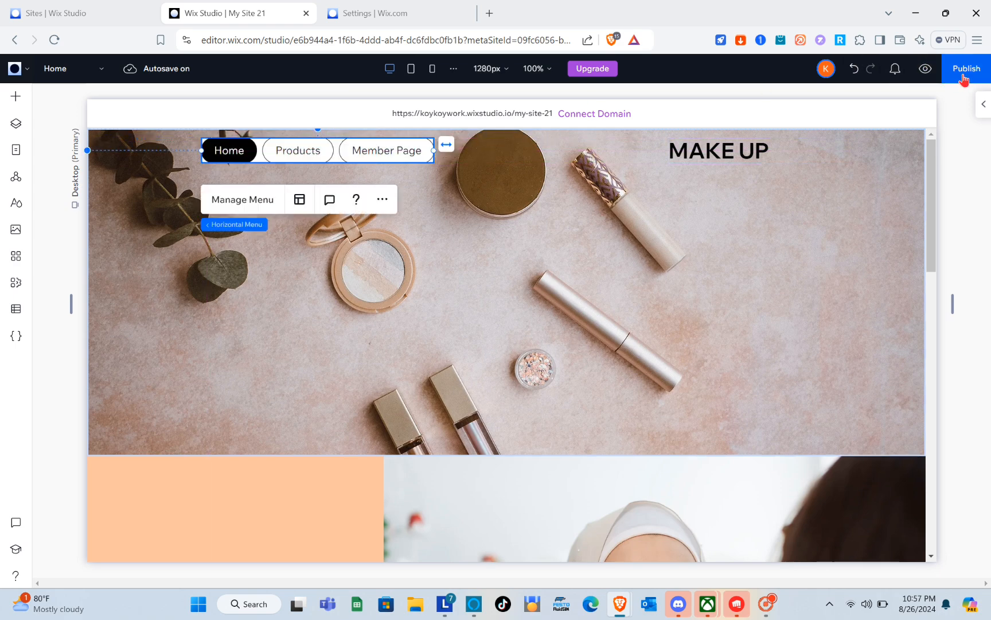
Preview the site, follow the menu's Products link, check the page and member account options, and return to Home
left_click(924, 69)
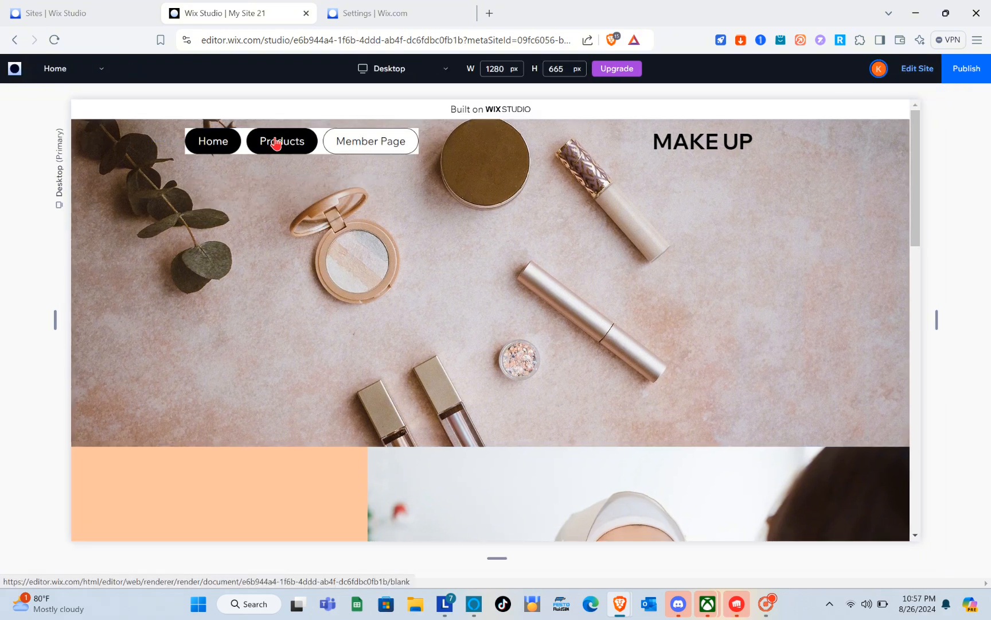
left_click(276, 143)
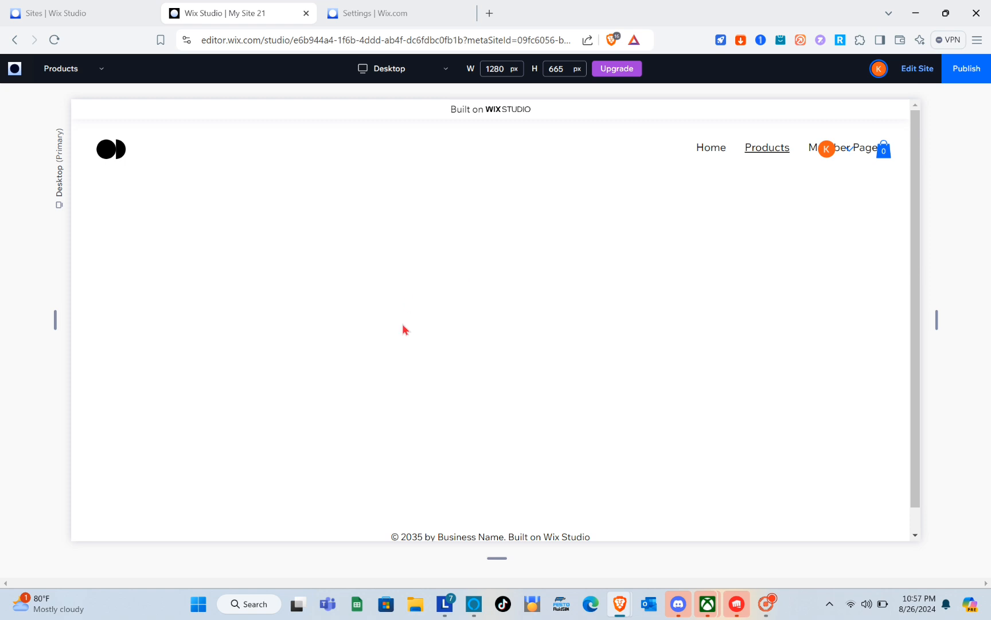
scroll(392, 397, "down", 2)
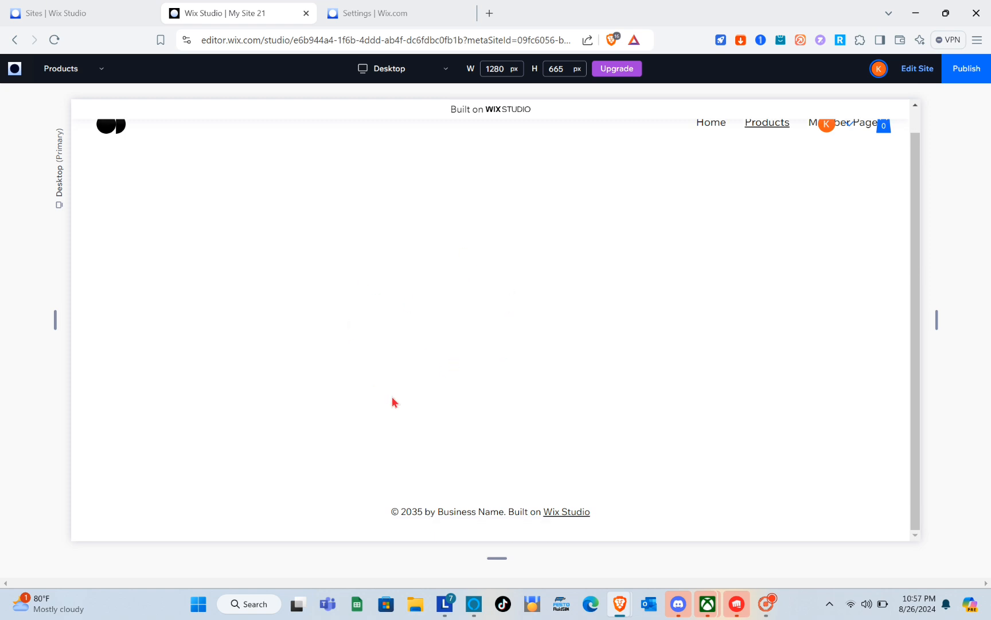
scroll(392, 397, "up", 2)
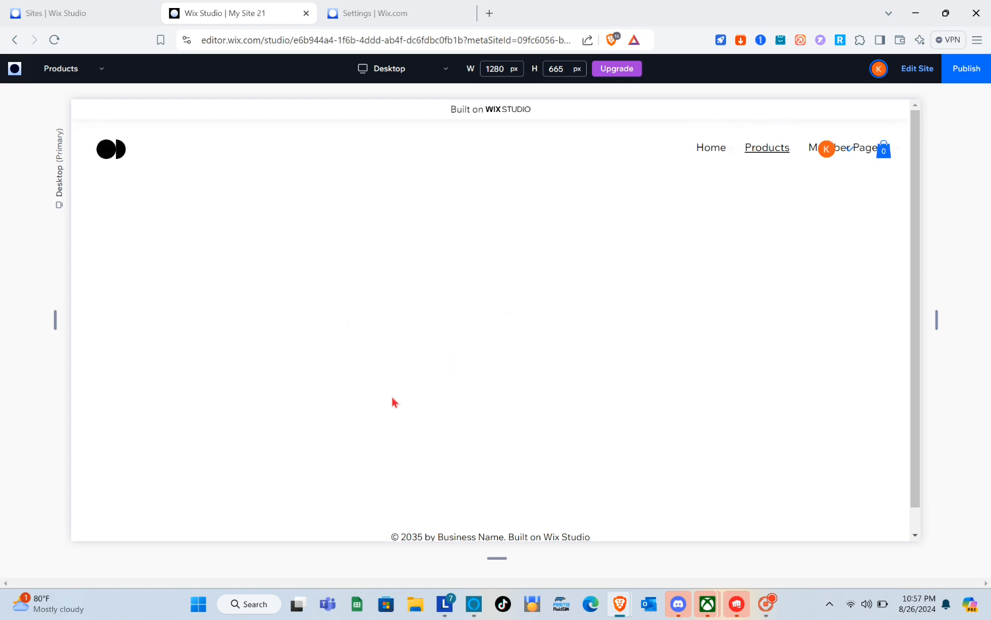
left_click(813, 152)
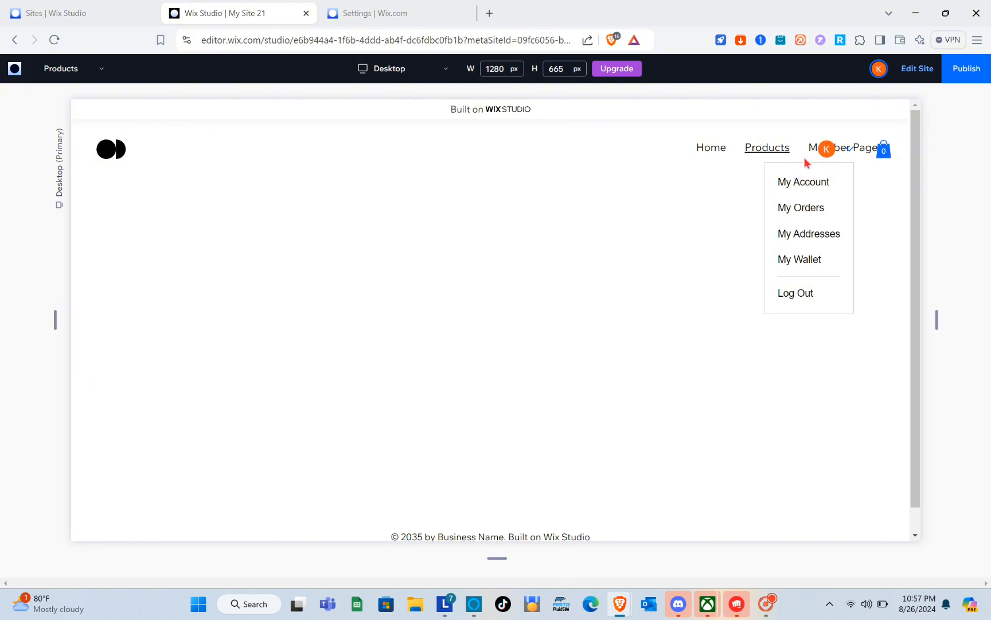
left_click(709, 151)
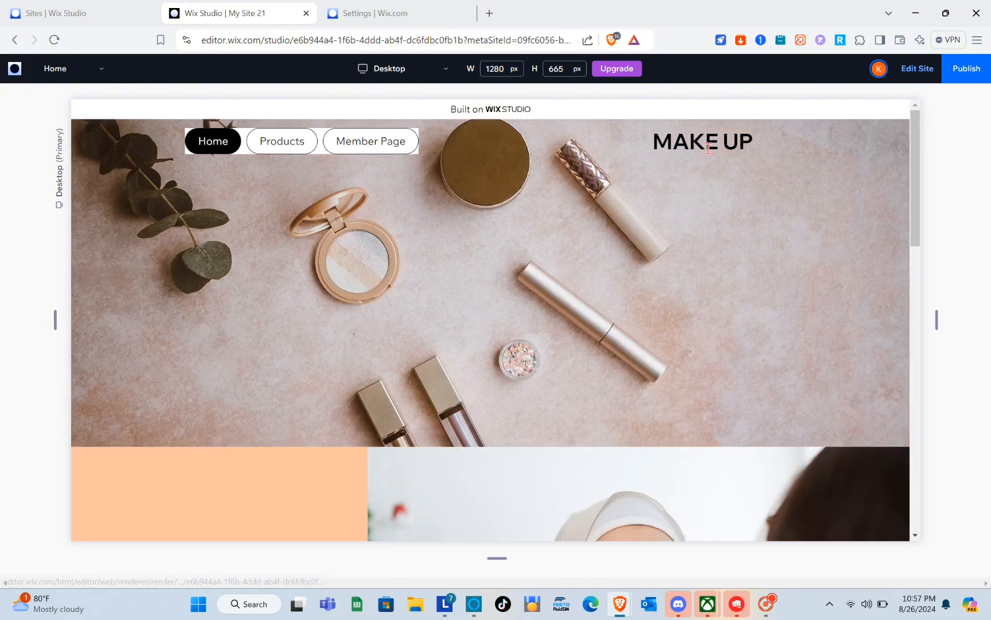
Look over the previewed Home page from the banner through Beauty Lounge and the image gallery to the footer
scroll(322, 308, "down", 10)
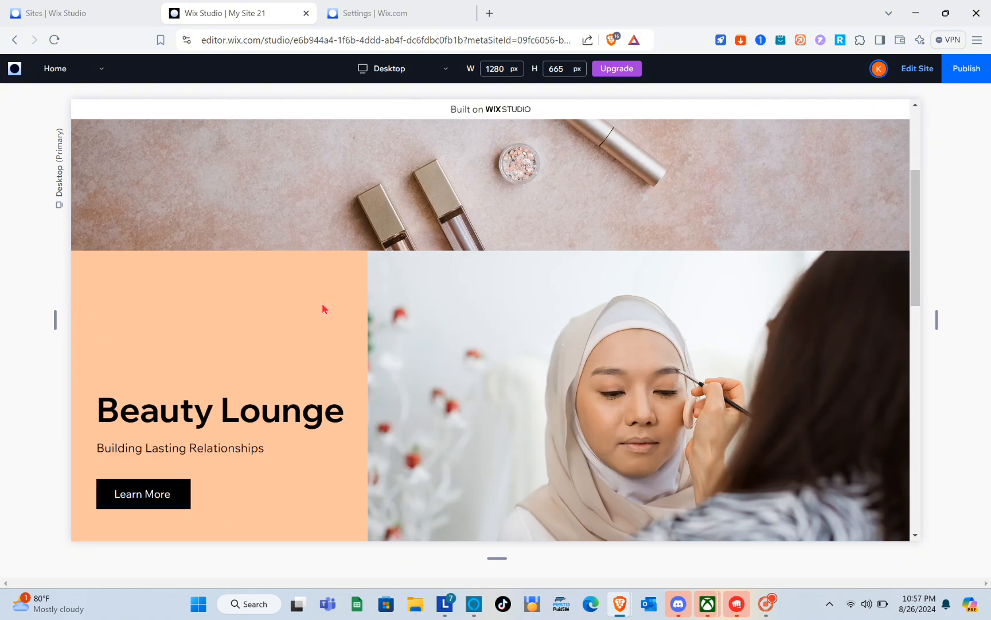
scroll(322, 308, "down", 5)
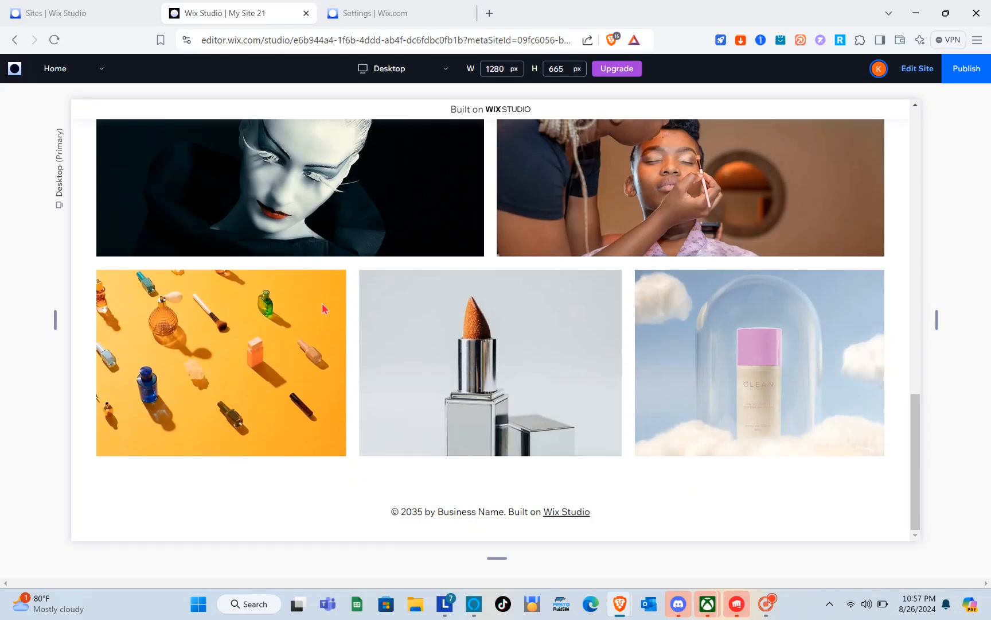
scroll(323, 308, "up", 12)
scroll(295, 252, "up", 2)
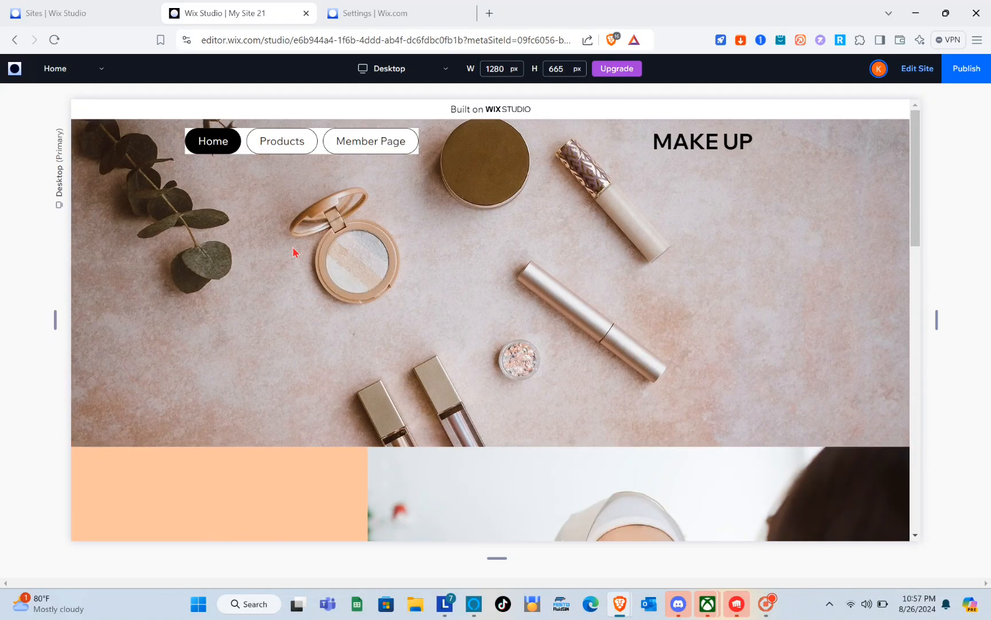
Open Products from the previewed home menu, leave the preview, and check the Products page in the editor
left_click(293, 141)
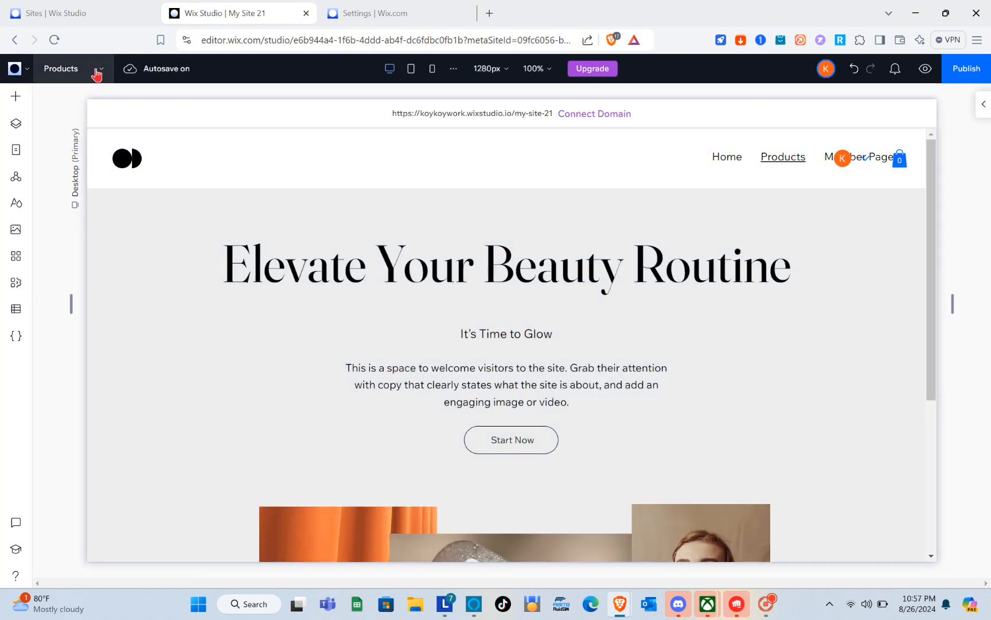
left_click(97, 70)
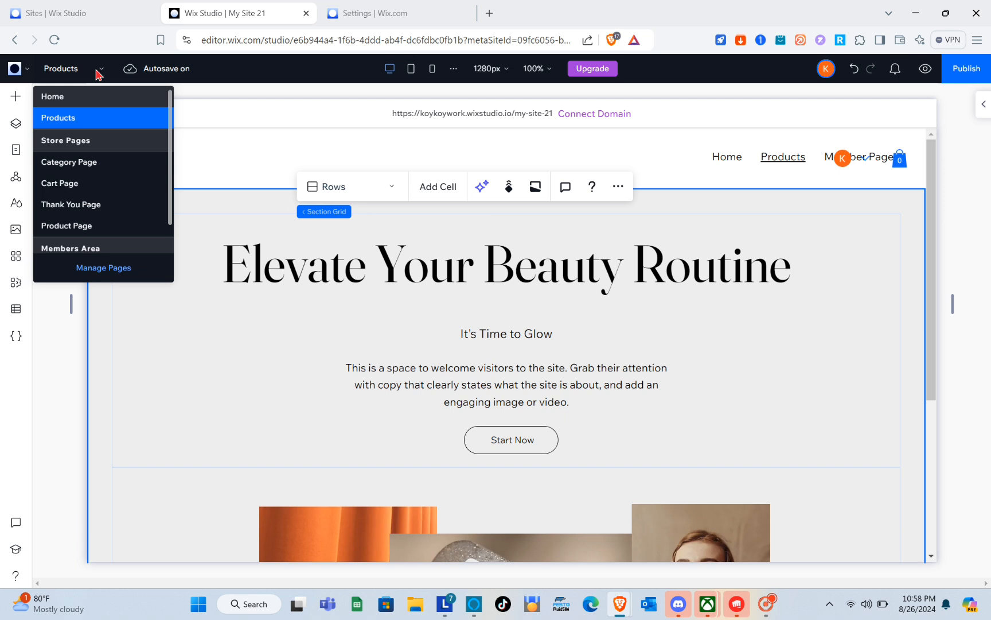
left_click(72, 121)
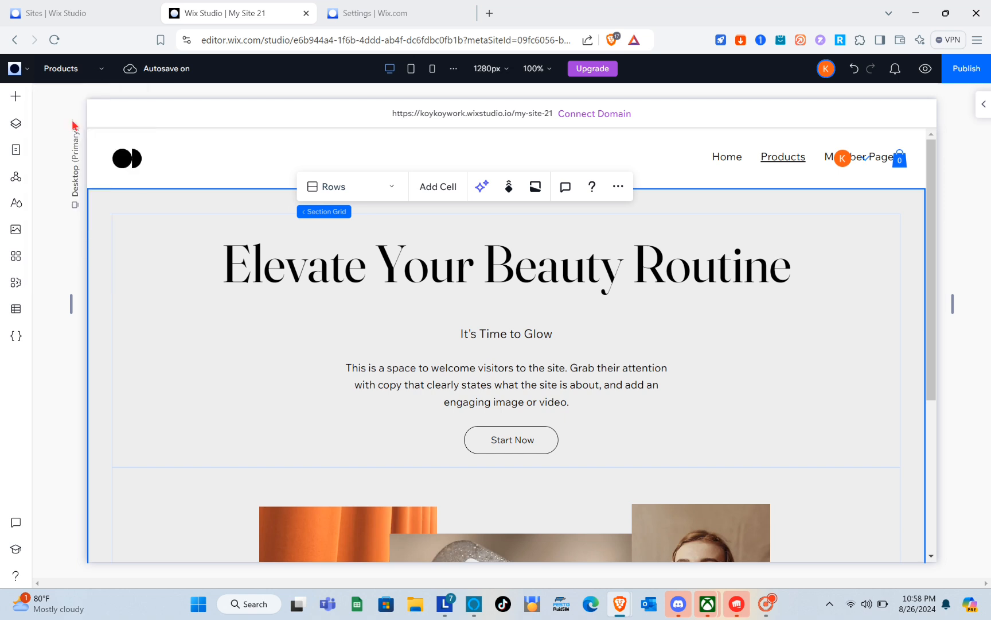
Switch the editor to the store's Product Page and look over the BRUSH product's details and purchase buttons
left_click(102, 76)
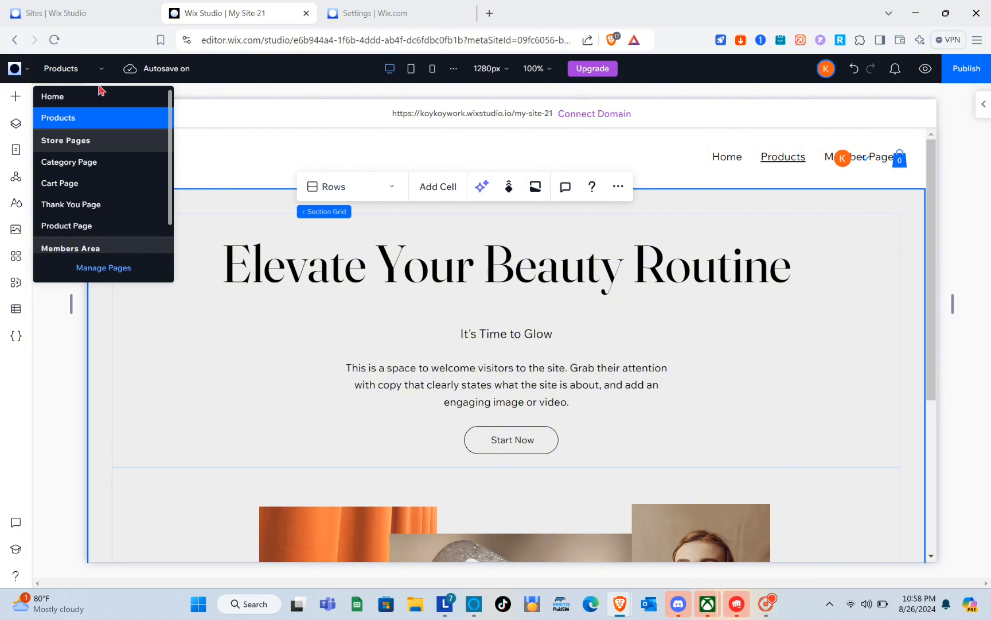
scroll(74, 208, "down", 1)
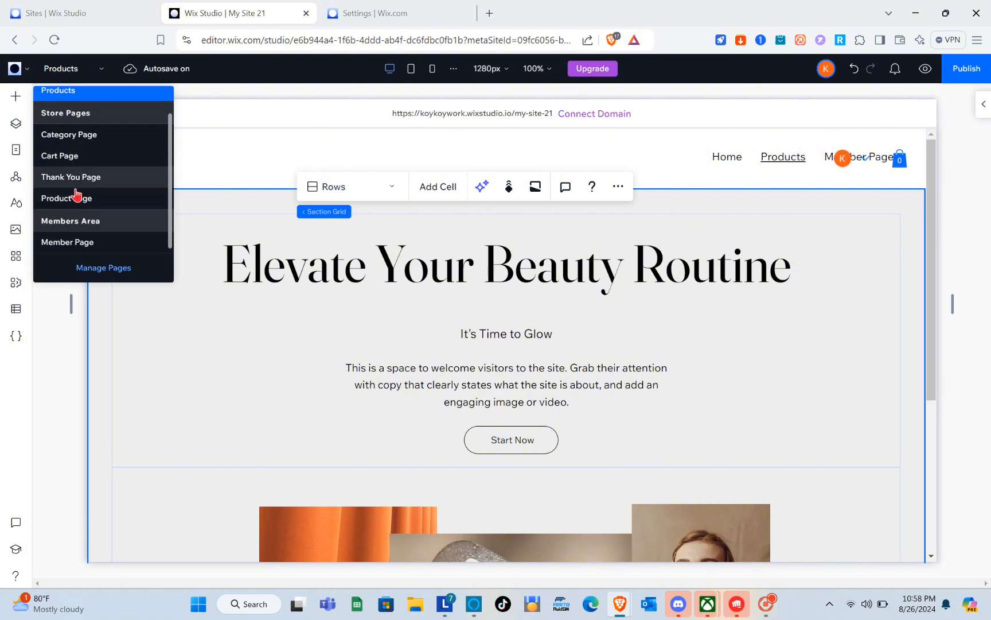
left_click(73, 199)
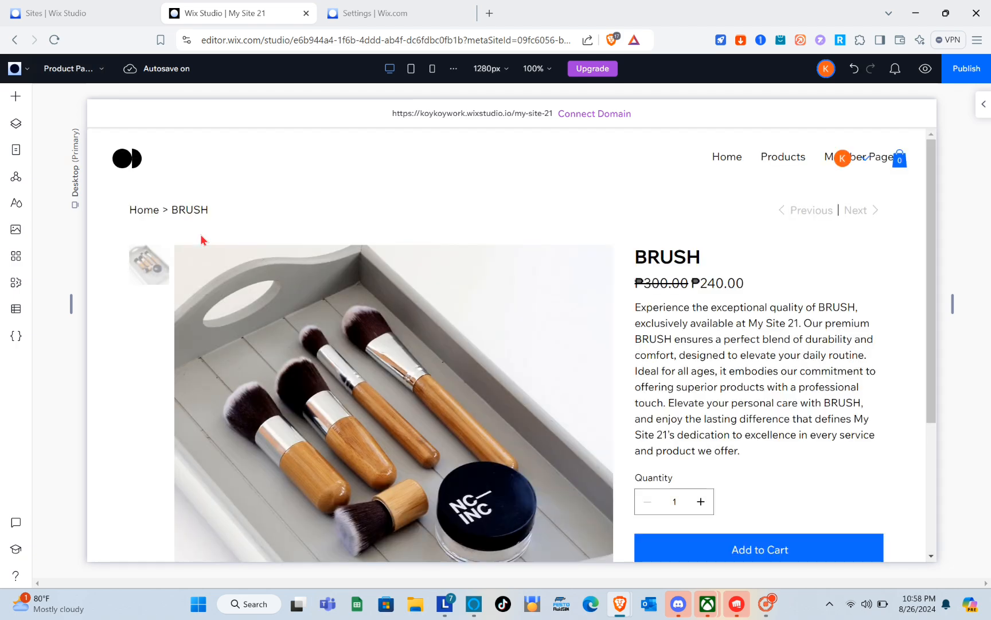
scroll(335, 289, "down", 4)
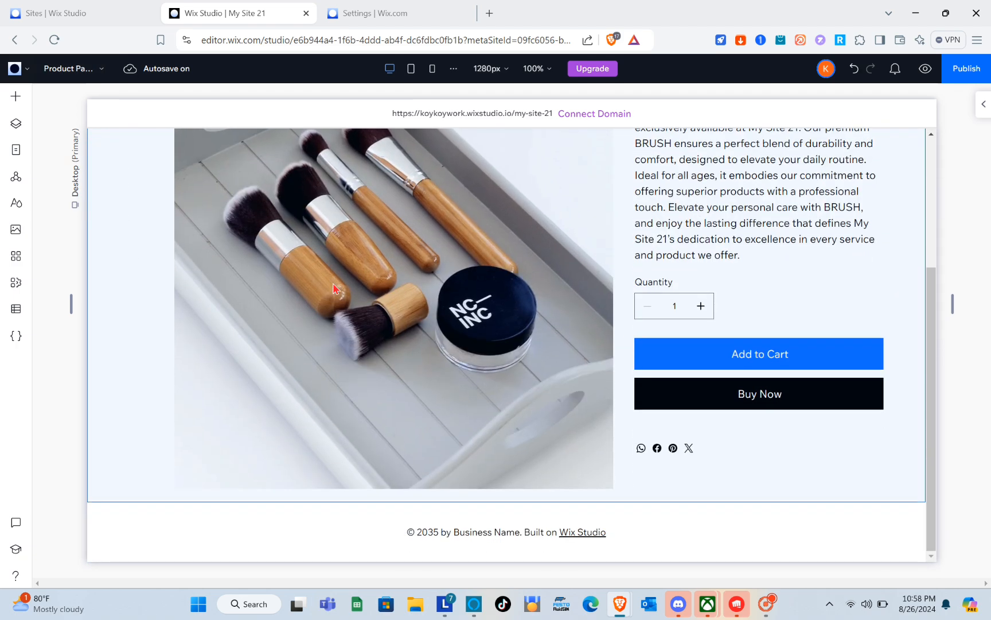
scroll(334, 288, "up", 4)
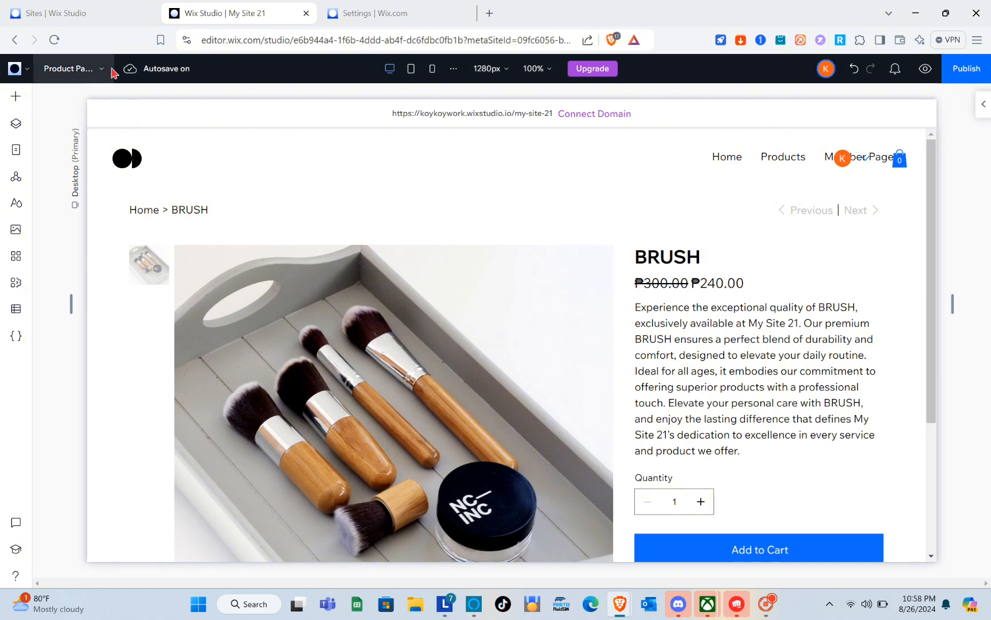
Switch the editor to the Home page, select its horizontal navigation menu and open the menu's management options
left_click(102, 68)
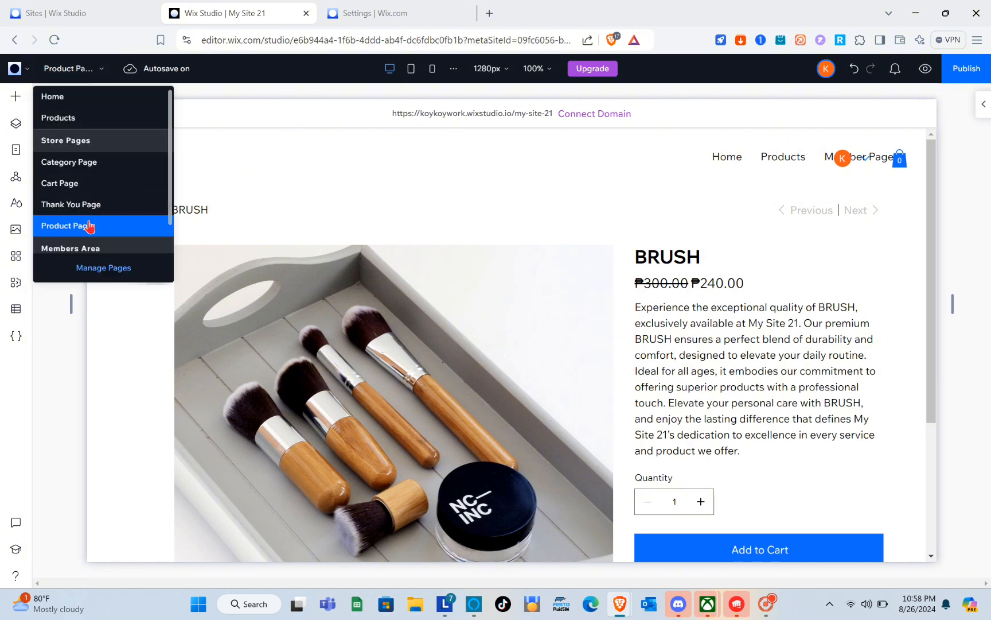
left_click(141, 165)
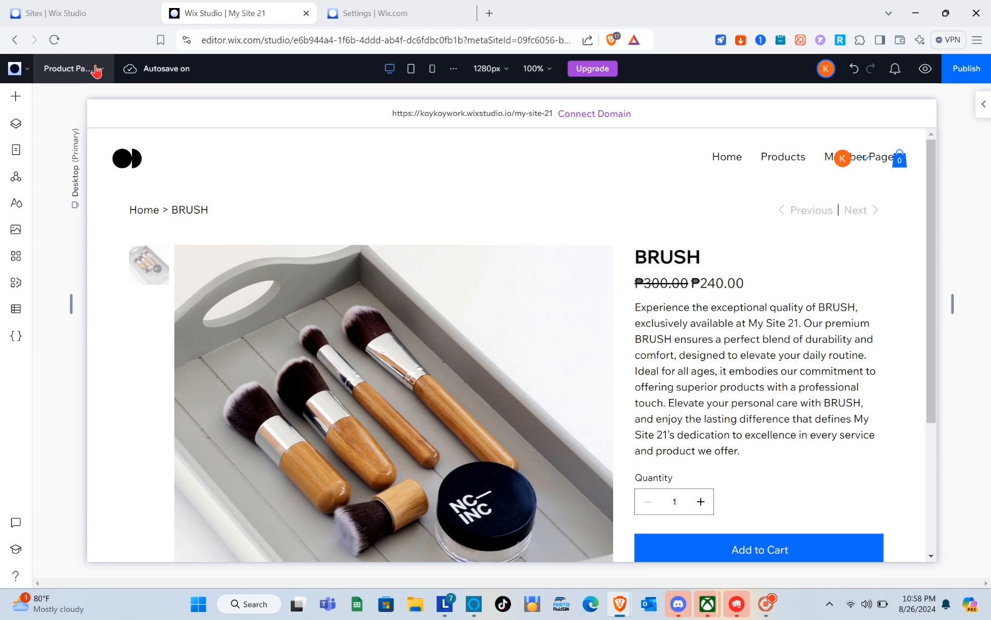
left_click(95, 68)
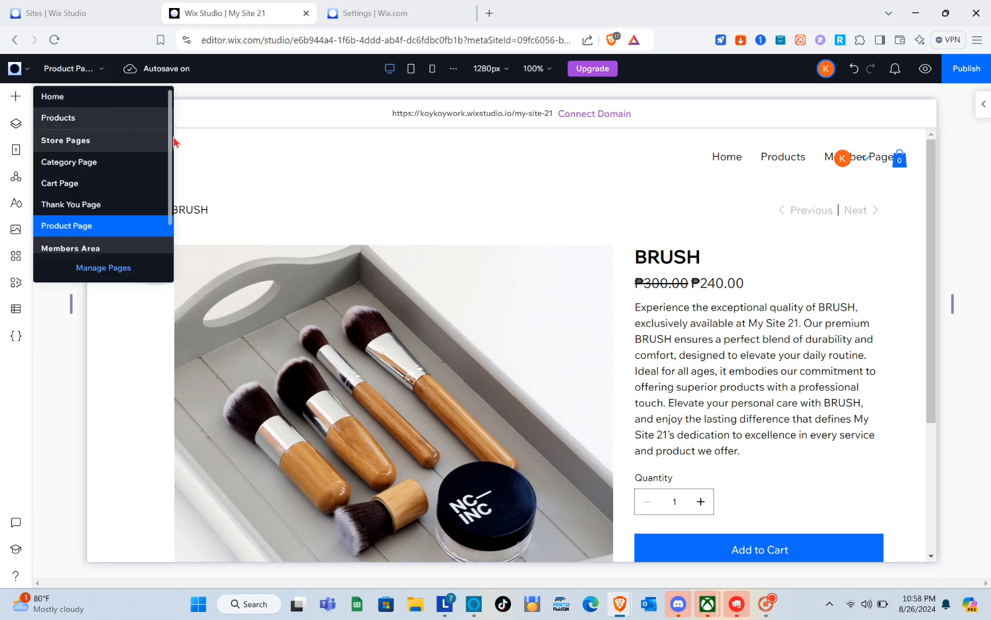
left_click(74, 99)
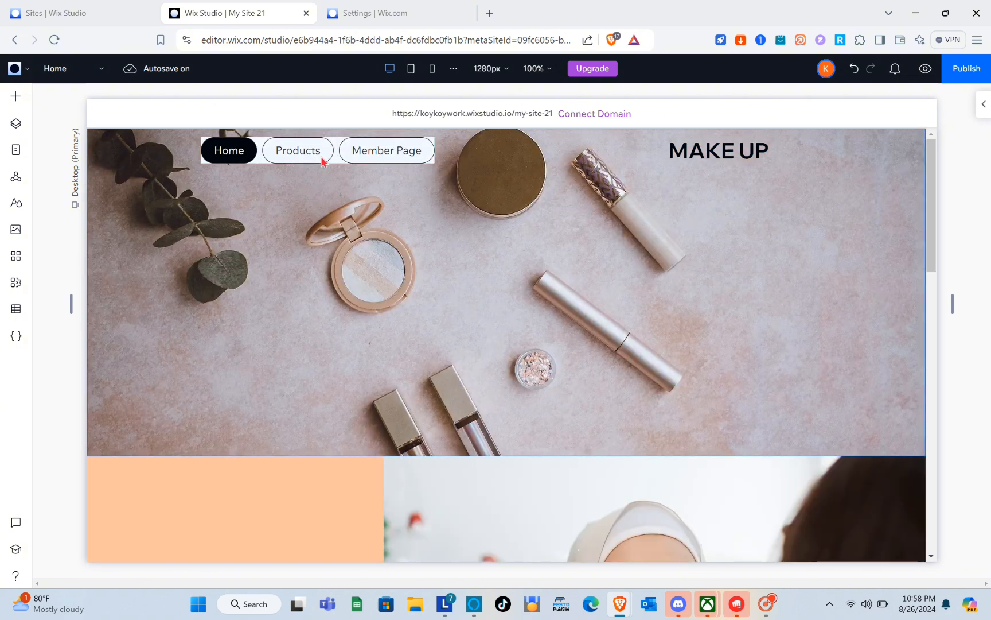
left_click(349, 159)
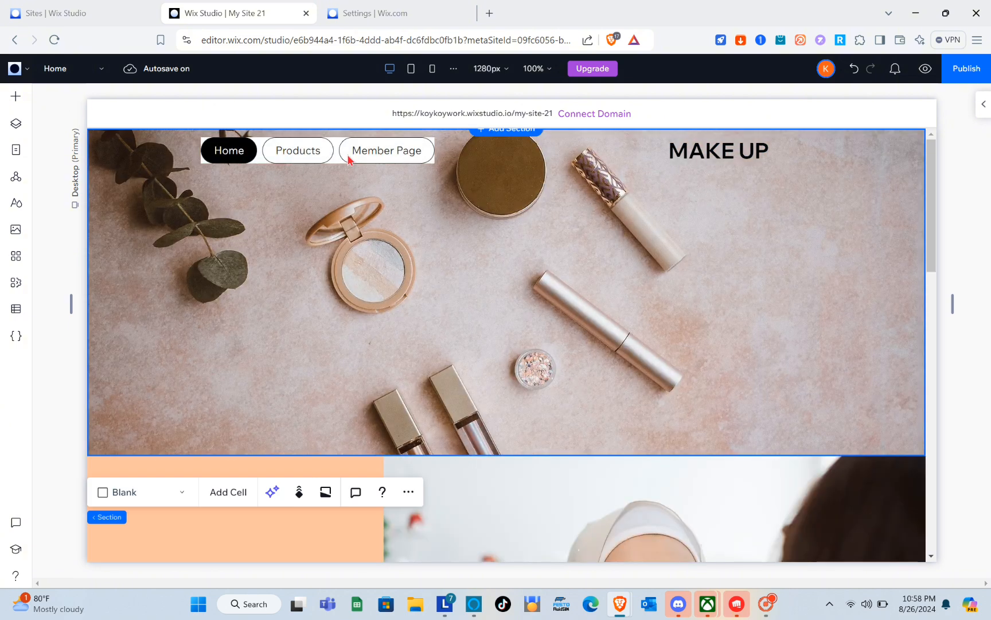
left_click(214, 154)
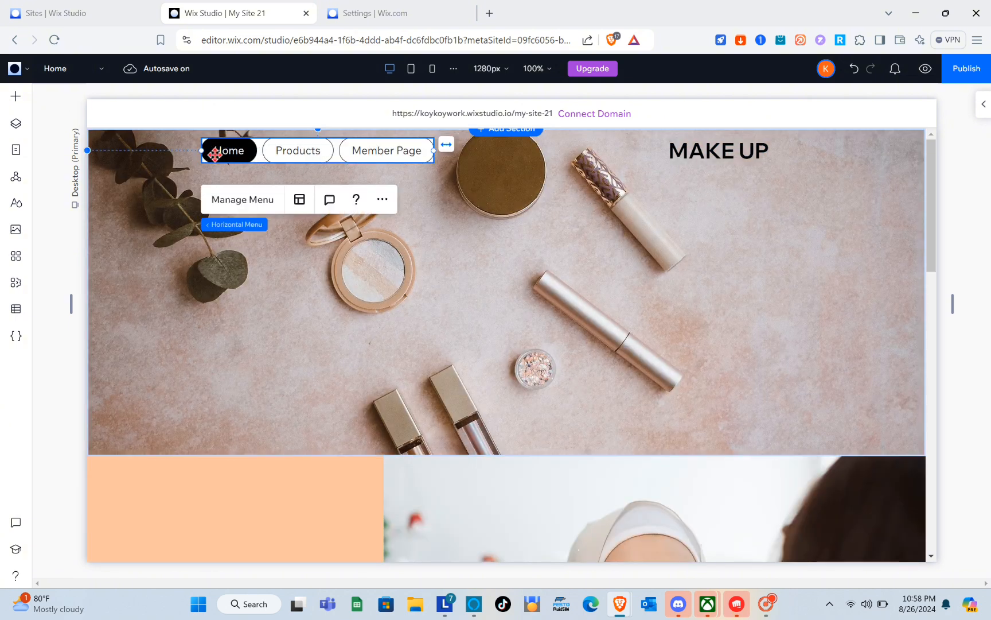
left_click(223, 204)
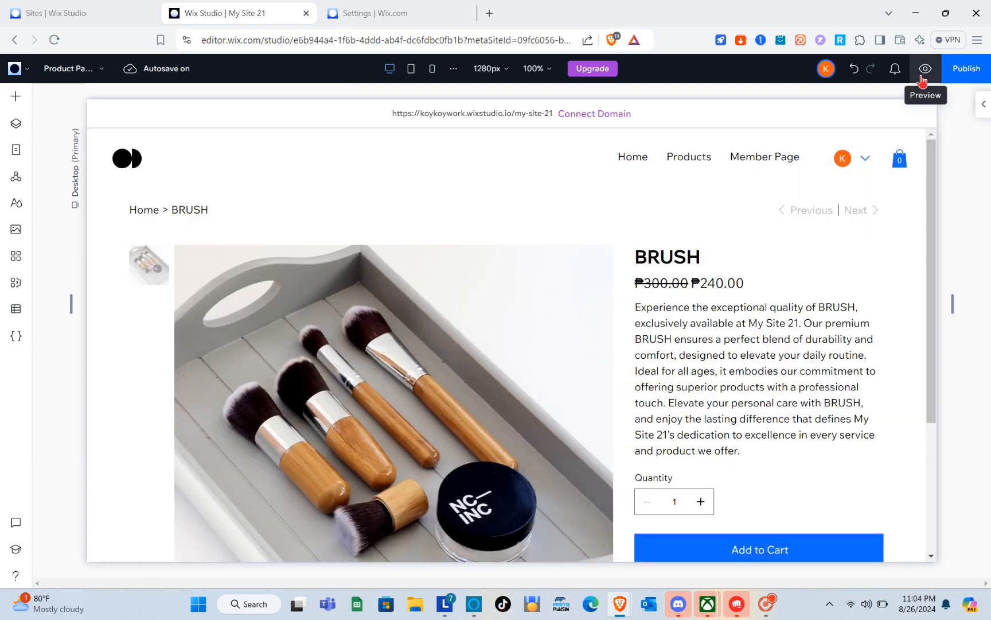
Preview the store's Product Page and look over the BRUSH product's layout
left_click(924, 69)
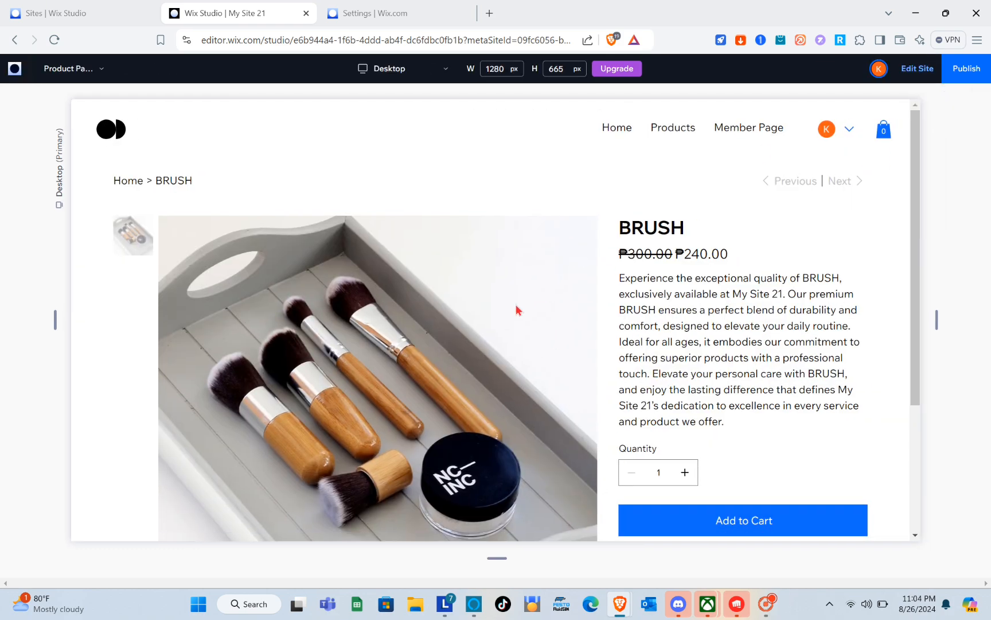
scroll(505, 377, "down", 3)
scroll(504, 378, "up", 5)
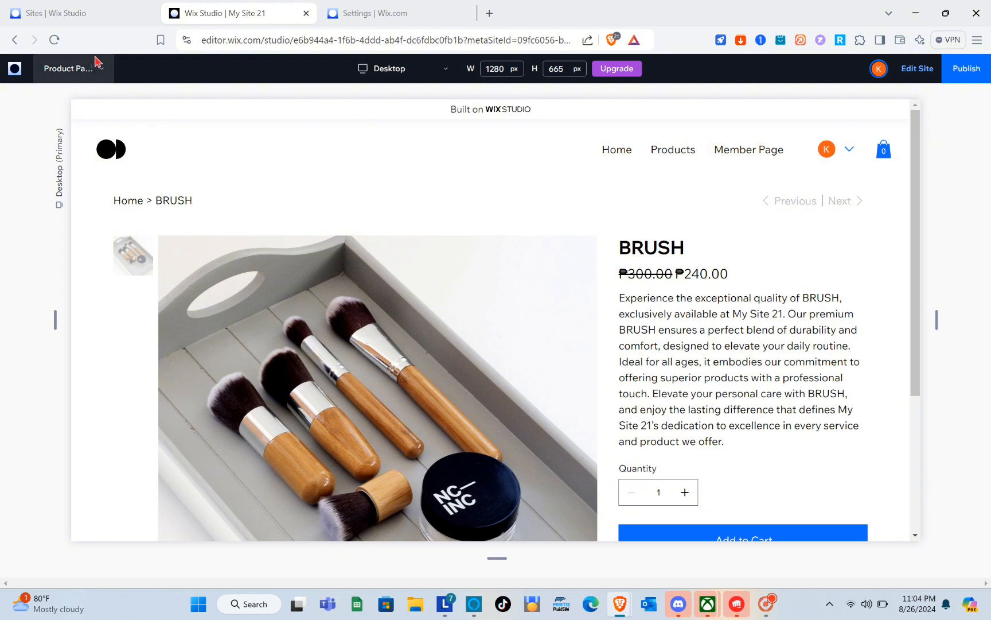
Switch the preview to the Thank You Page and examine its order summary, totals and address sections
left_click(94, 75)
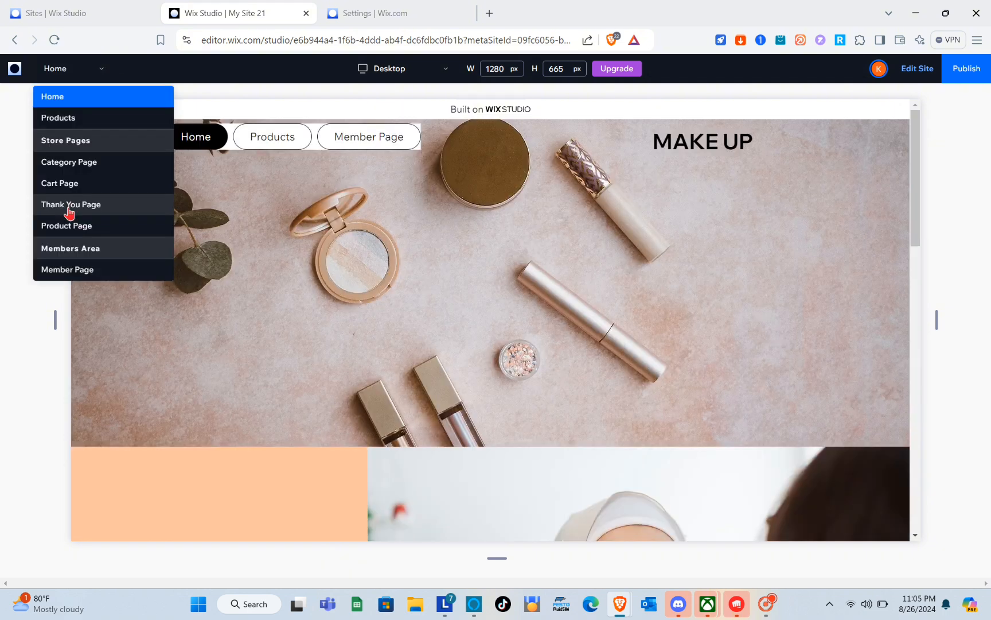
left_click(69, 205)
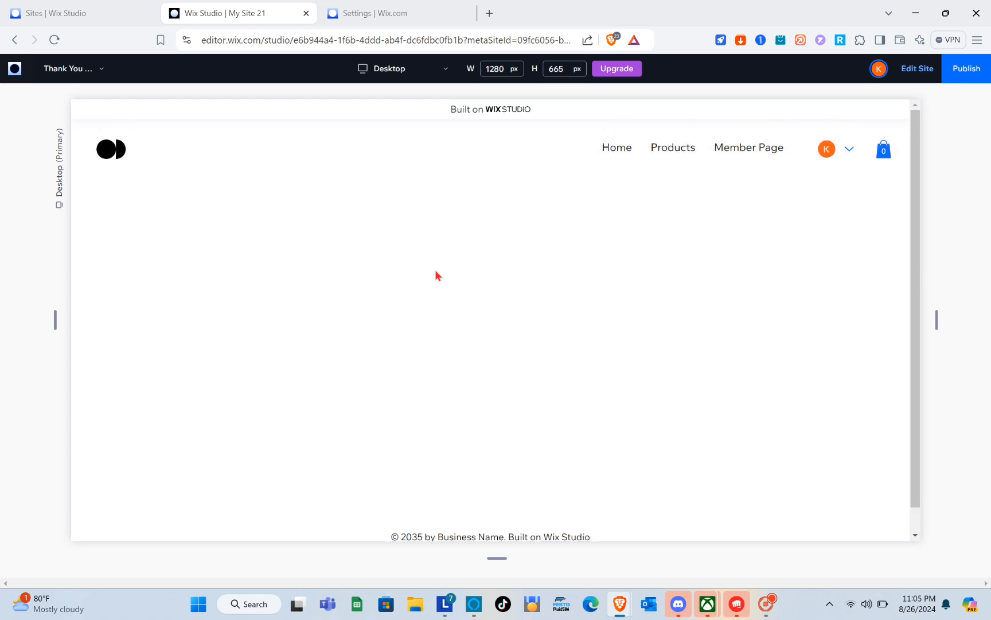
scroll(436, 273, "down", 3)
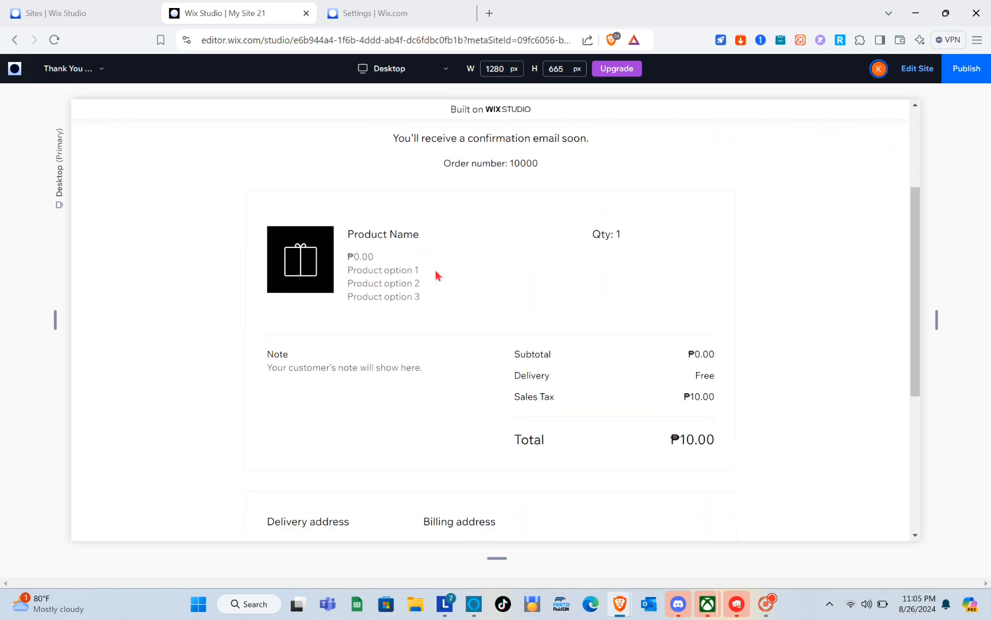
scroll(436, 275, "up", 2)
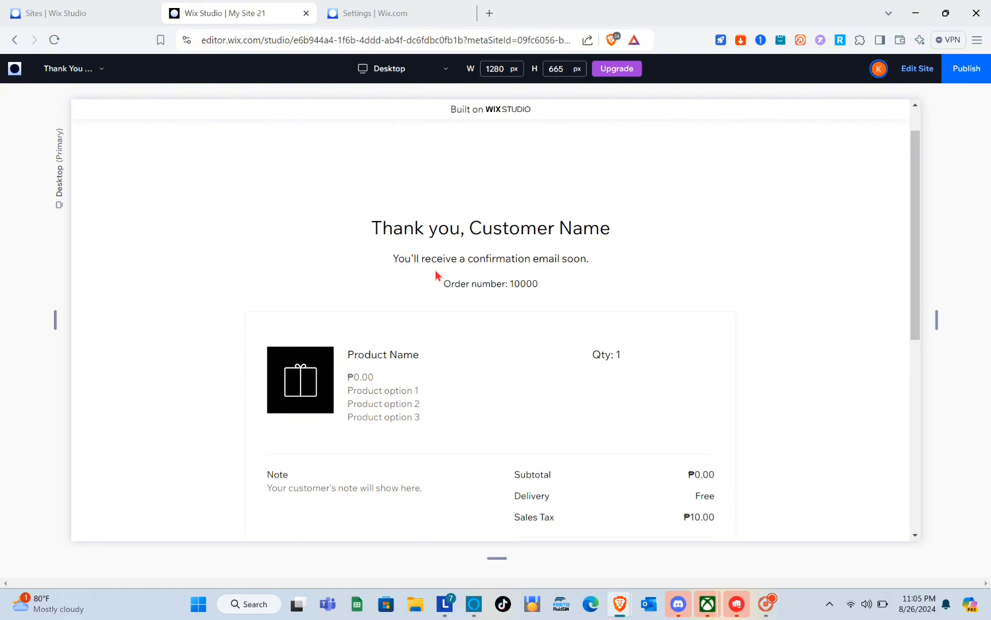
scroll(436, 274, "down", 7)
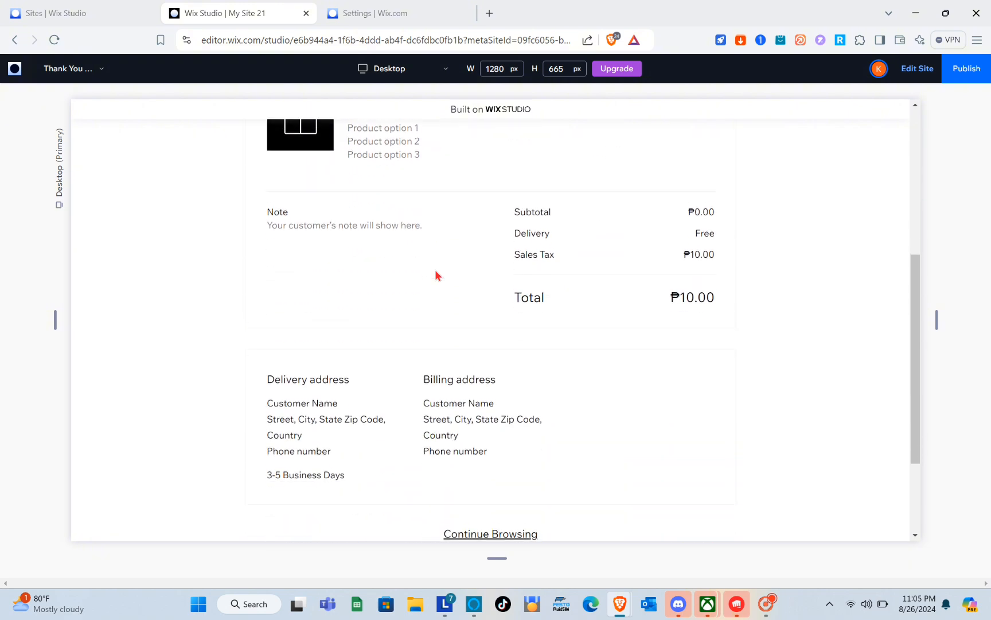
scroll(436, 274, "up", 10)
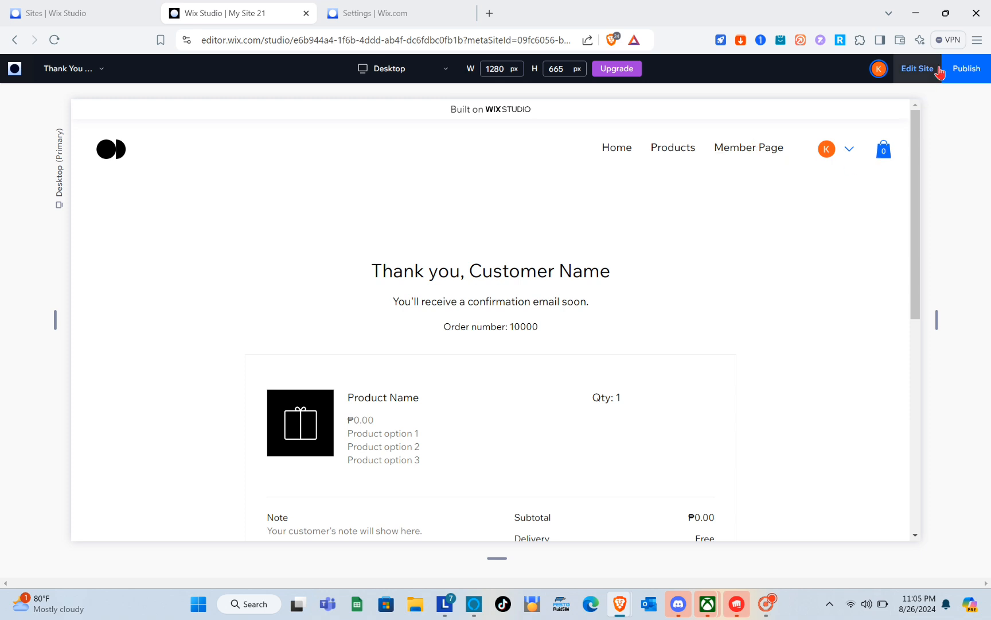
Publish the site on the free Wix Studio domain with the address ending my-site-21
left_click(964, 69)
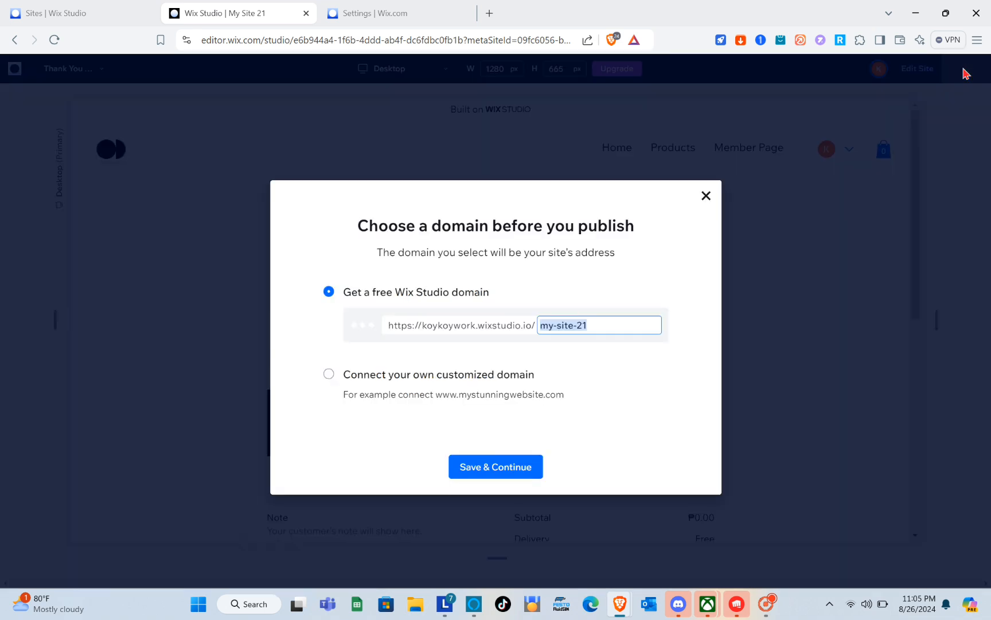
left_click(489, 472)
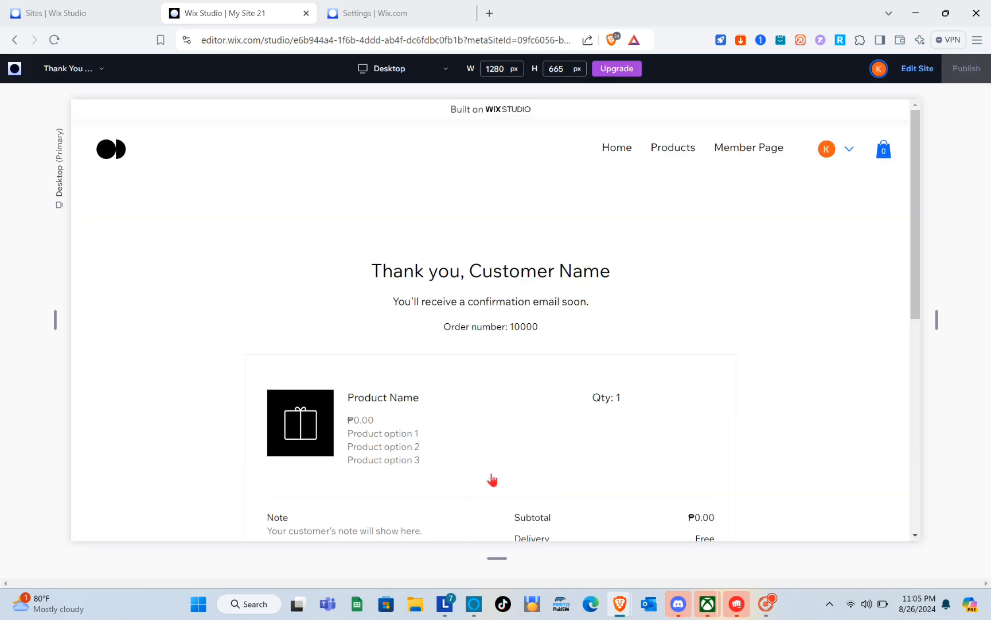